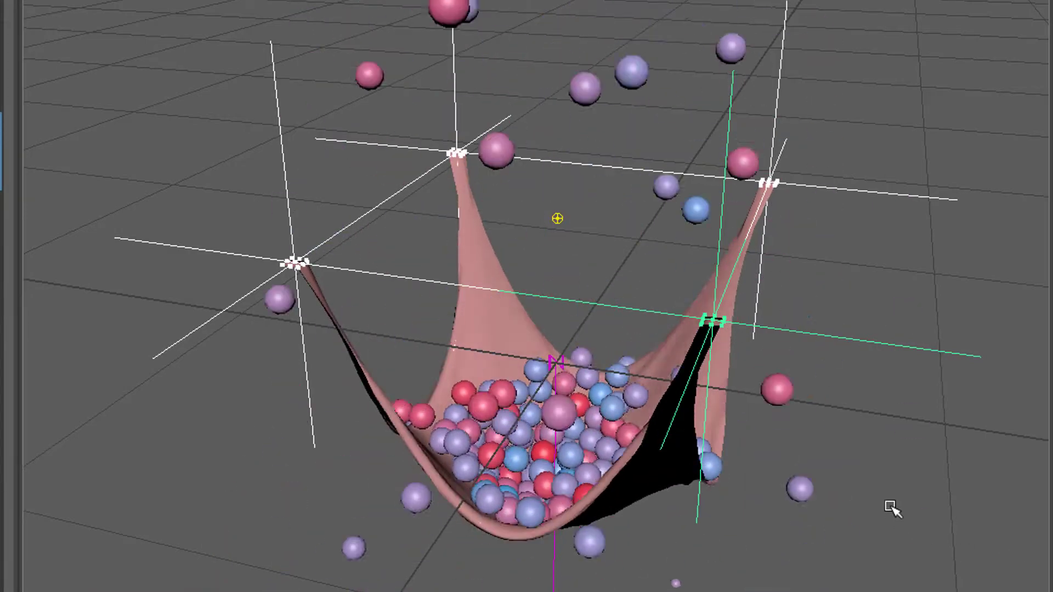
{"action": "scroll", "coordinate": [711, 510], "scroll_direction": "down", "scroll_amount": 5}
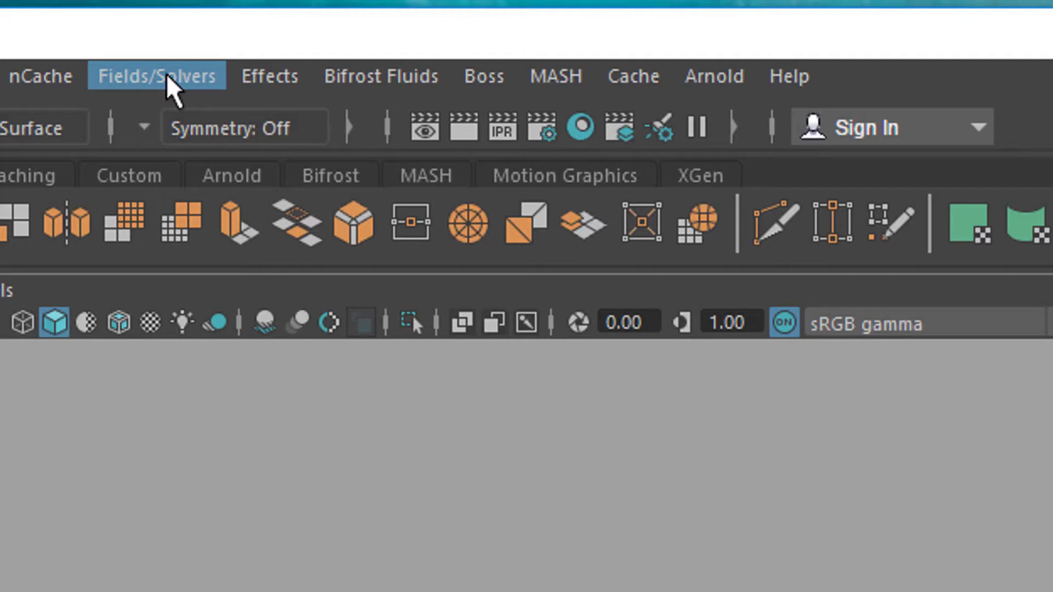
{"action": "left_click", "coordinate": [167, 77]}
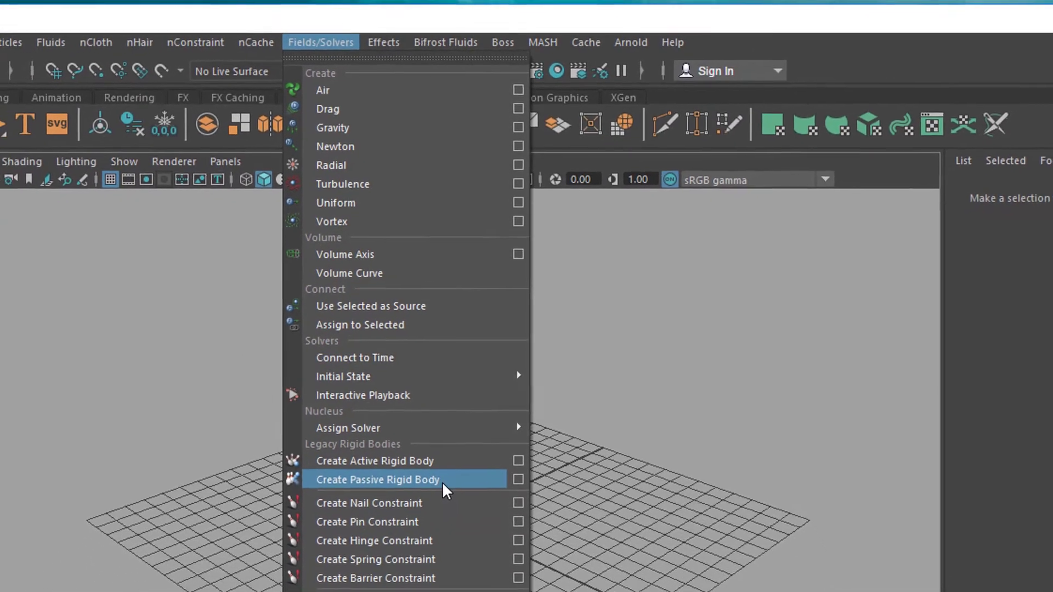
{"action": "left_click", "coordinate": [614, 529]}
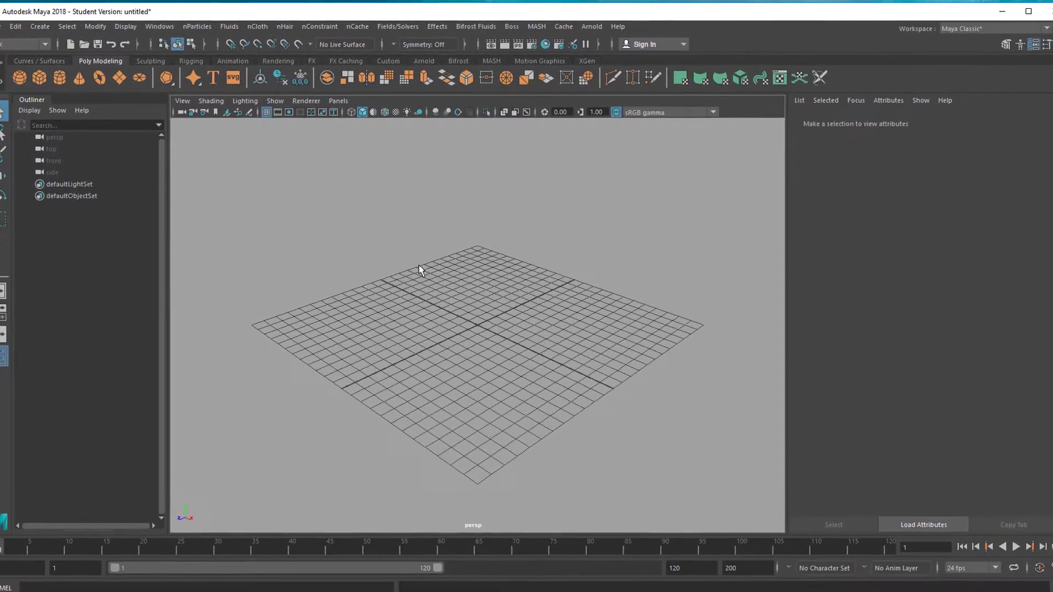
- Create a polygon sphere at the origin and move it straight up above the grid
{"action": "right_click_drag", "start_coordinate": [410, 256], "coordinate": [529, 321], "text": "shift"}
{"action": "key", "text": "w"}
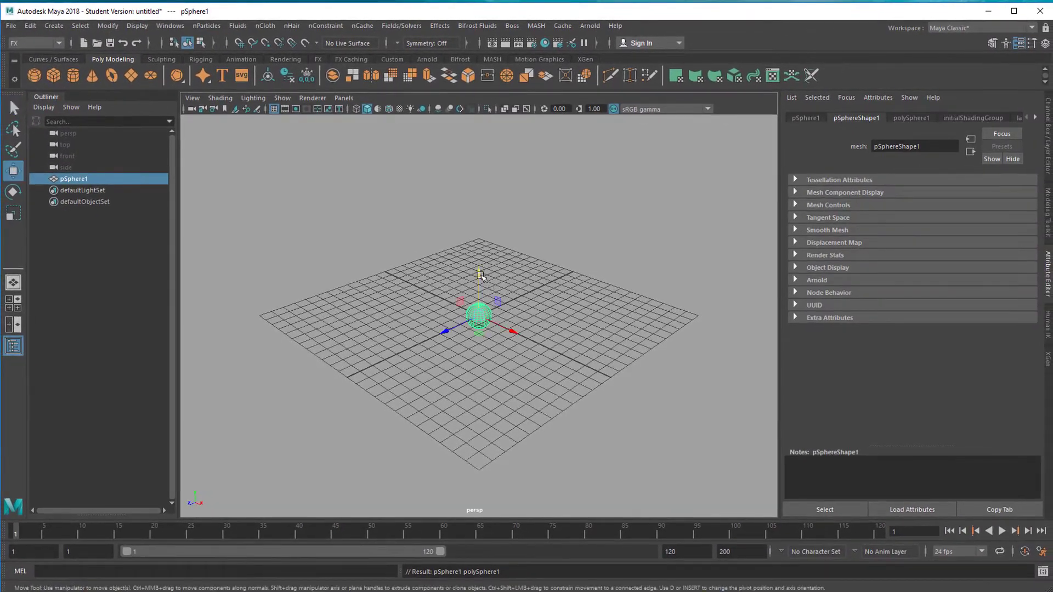
{"action": "left_click_drag", "start_coordinate": [481, 283], "coordinate": [481, 190]}
- Make the sphere an active rigid body and play the simulation briefly
{"action": "left_click", "coordinate": [406, 22]}
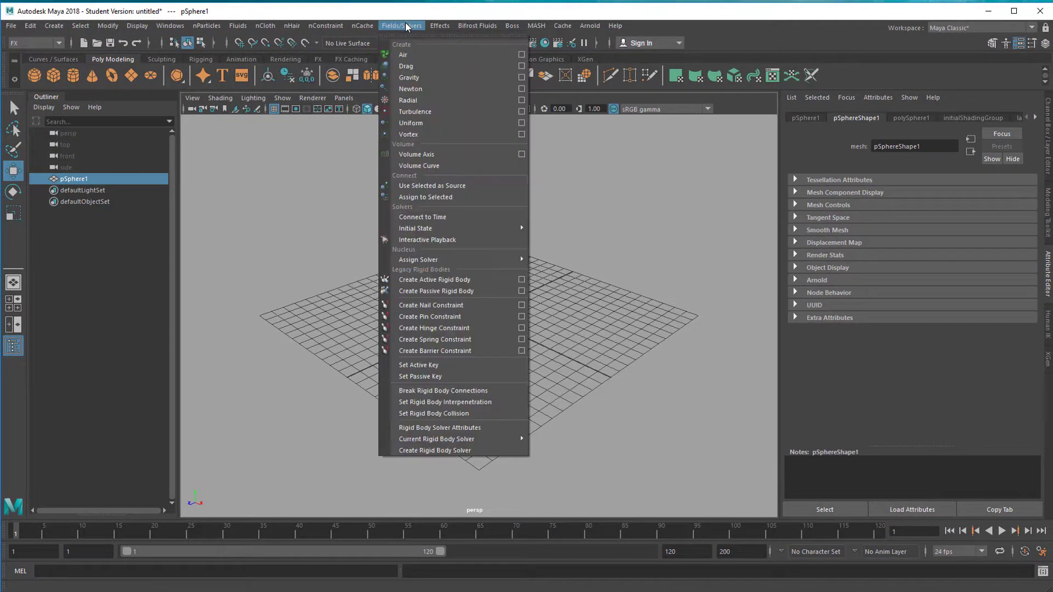
{"action": "left_click", "coordinate": [464, 280]}
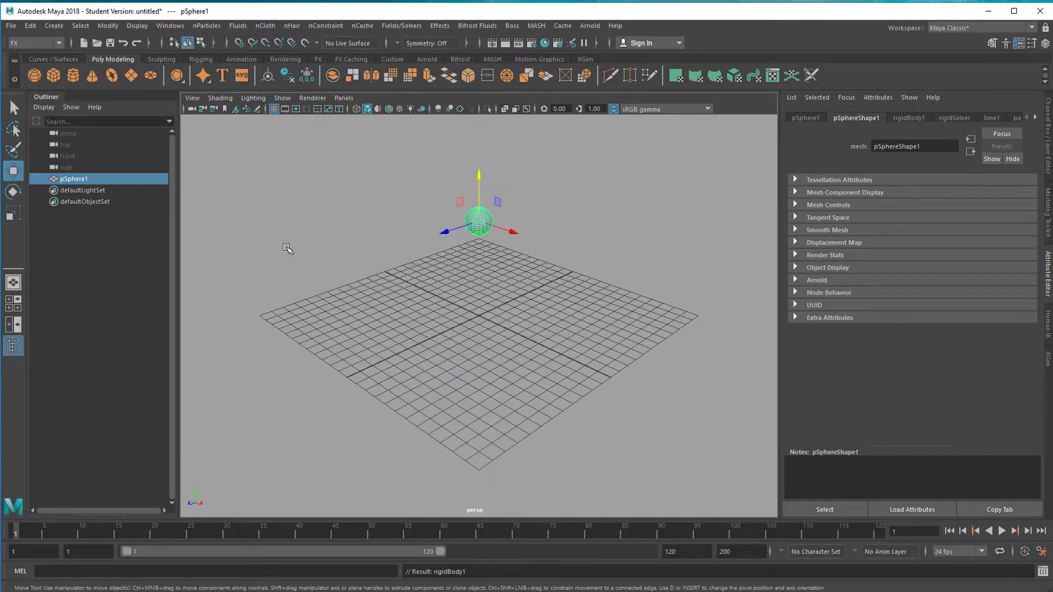
{"action": "left_click", "coordinate": [1001, 531]}
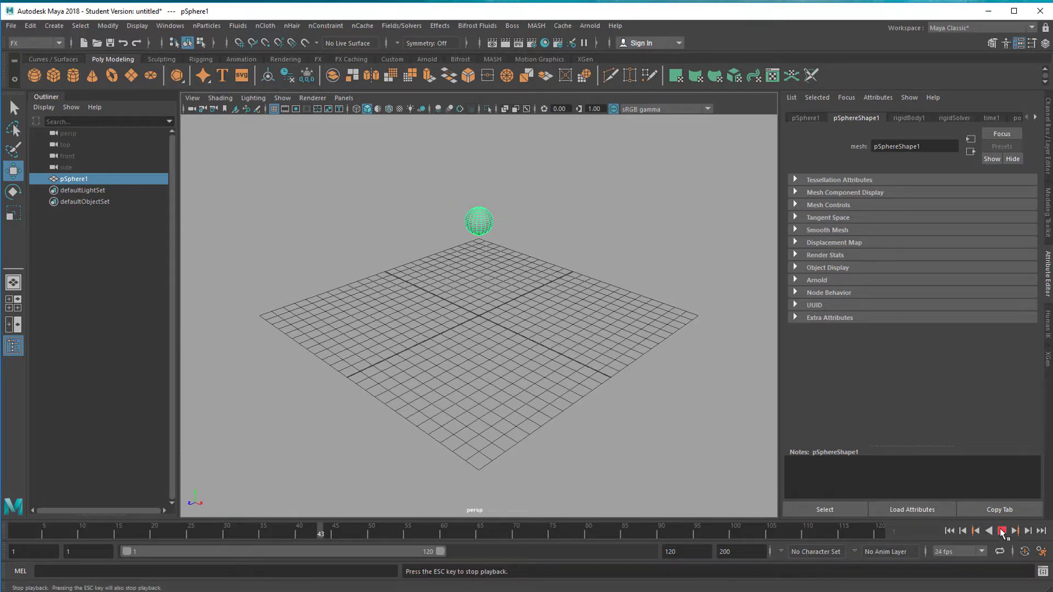
{"action": "left_click", "coordinate": [1001, 531]}
- Add a gravity field to the scene, play the simulation from the first frame and rewind it
{"action": "left_click", "coordinate": [414, 25]}
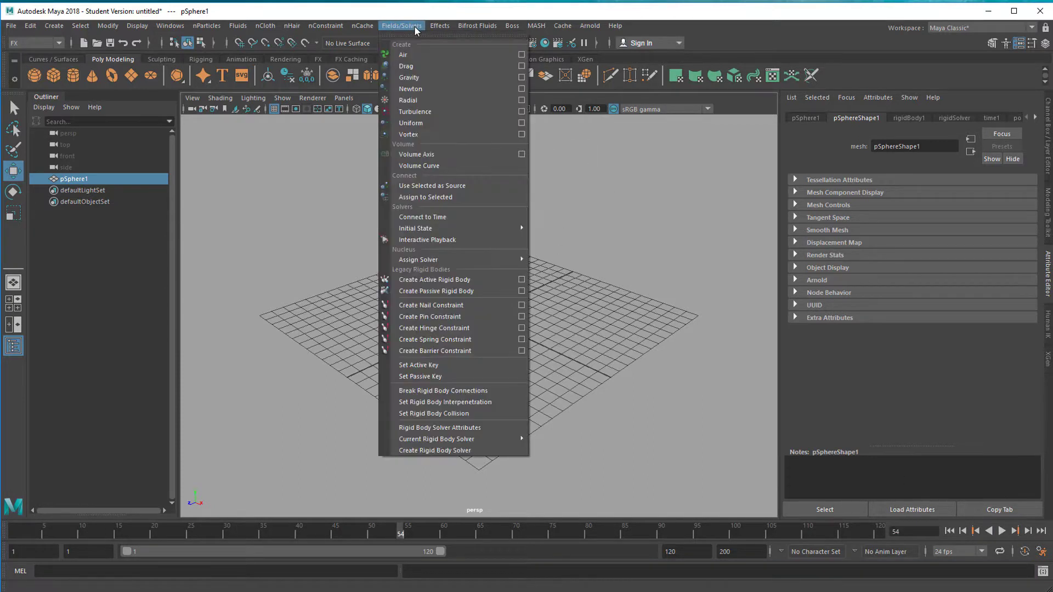
{"action": "left_click", "coordinate": [421, 76]}
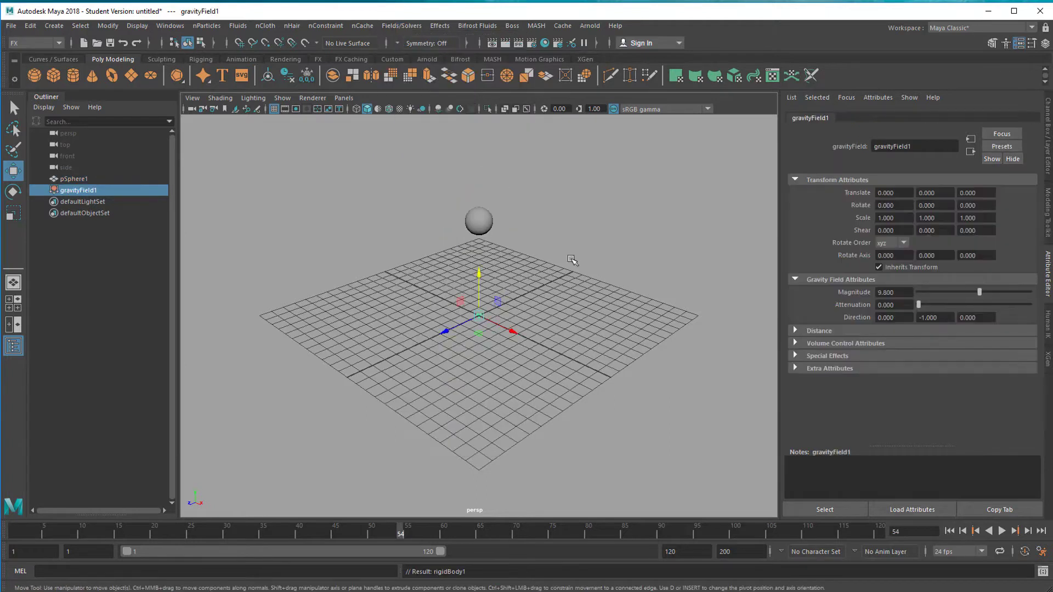
{"action": "left_click", "coordinate": [950, 531]}
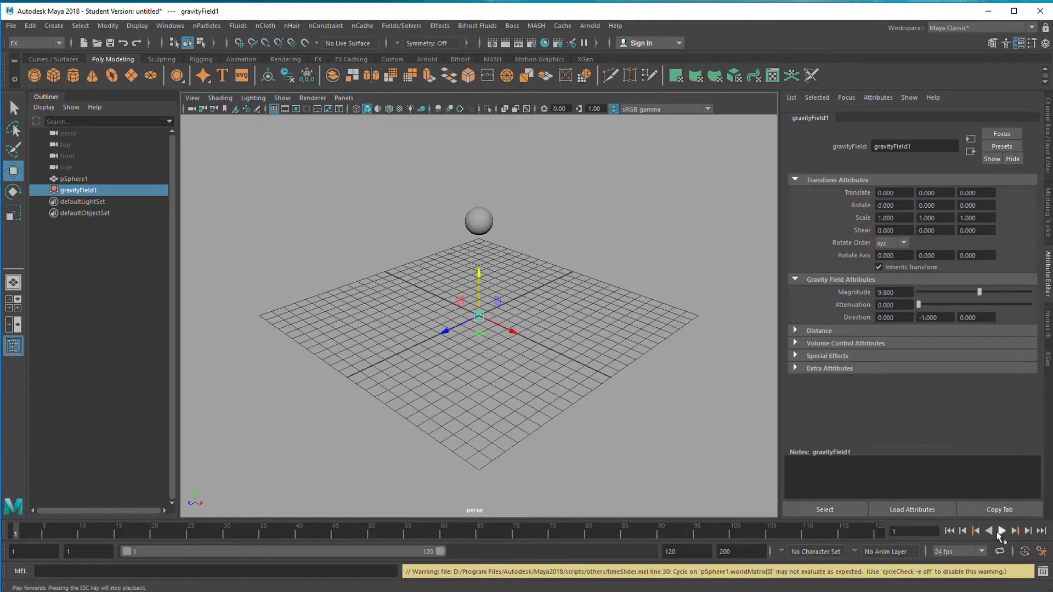
{"action": "left_click", "coordinate": [1000, 531]}
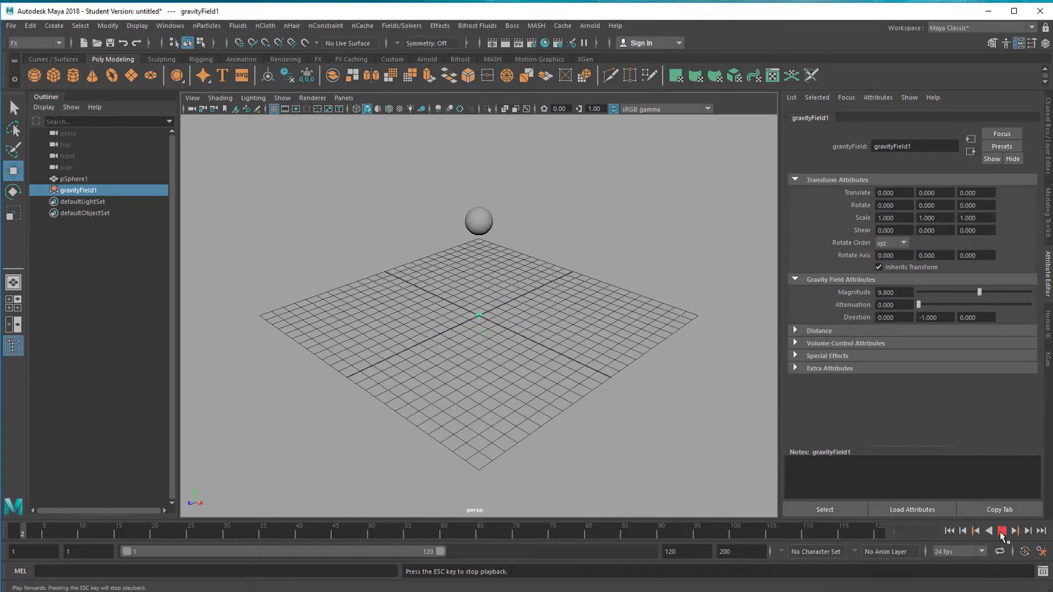
{"action": "left_click", "coordinate": [949, 530]}
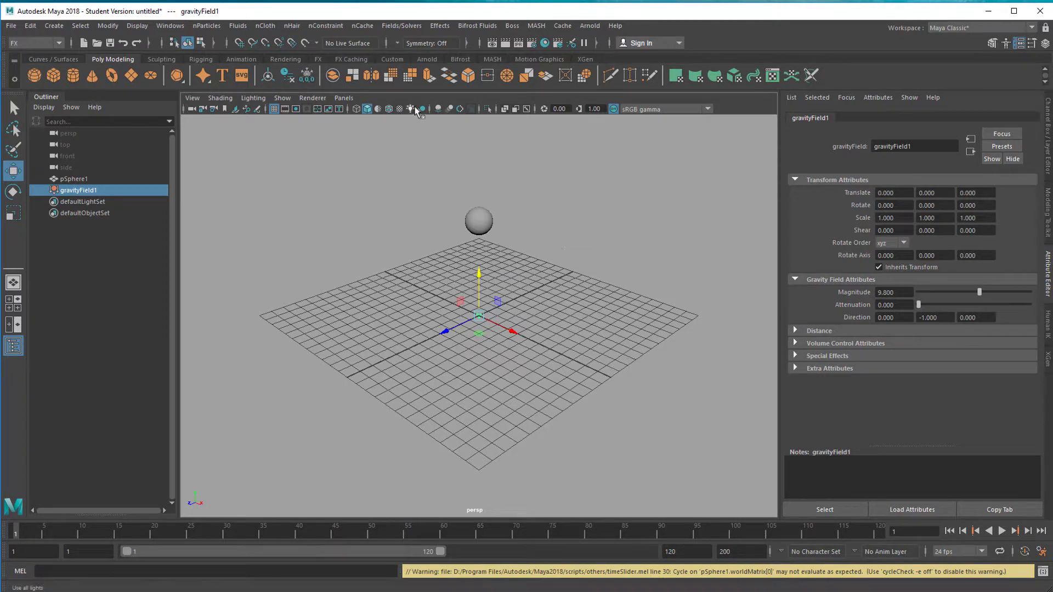
- Create a polygon plane at the origin and scale it up uniformly until it nearly covers the grid
{"action": "left_click", "coordinate": [130, 81]}
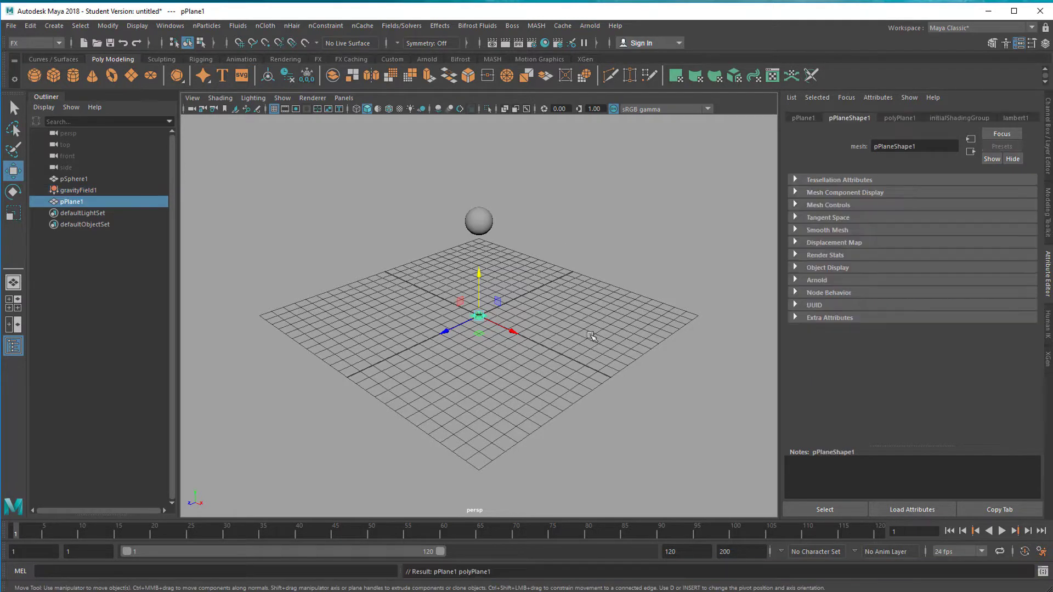
{"action": "key", "text": "r"}
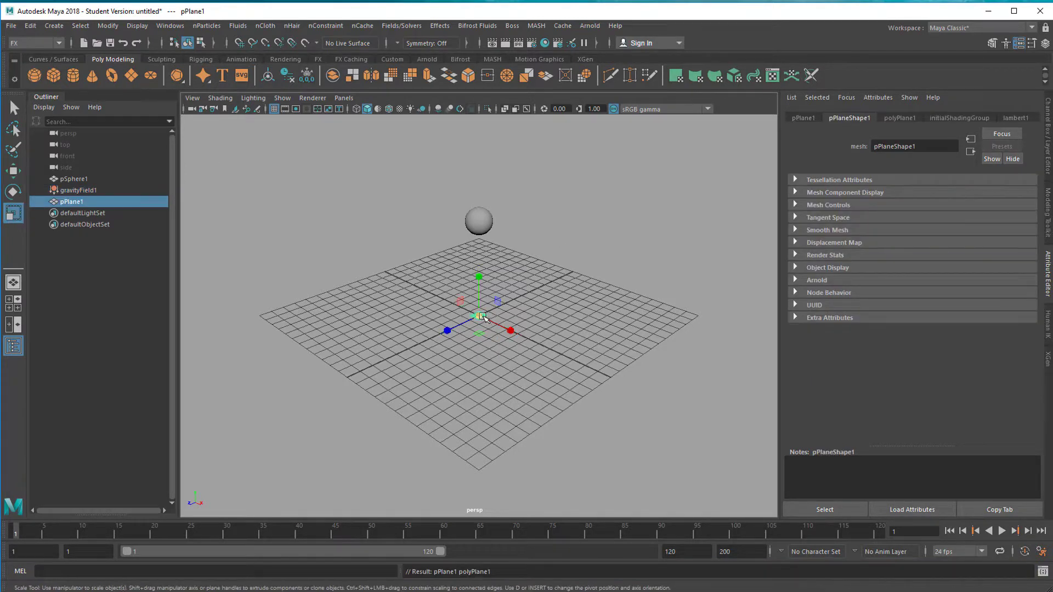
{"action": "left_click_drag", "start_coordinate": [482, 318], "coordinate": [497, 317]}
- Make the plane a passive rigid body and play the simulation of the sphere falling onto it
{"action": "left_click", "coordinate": [403, 26]}
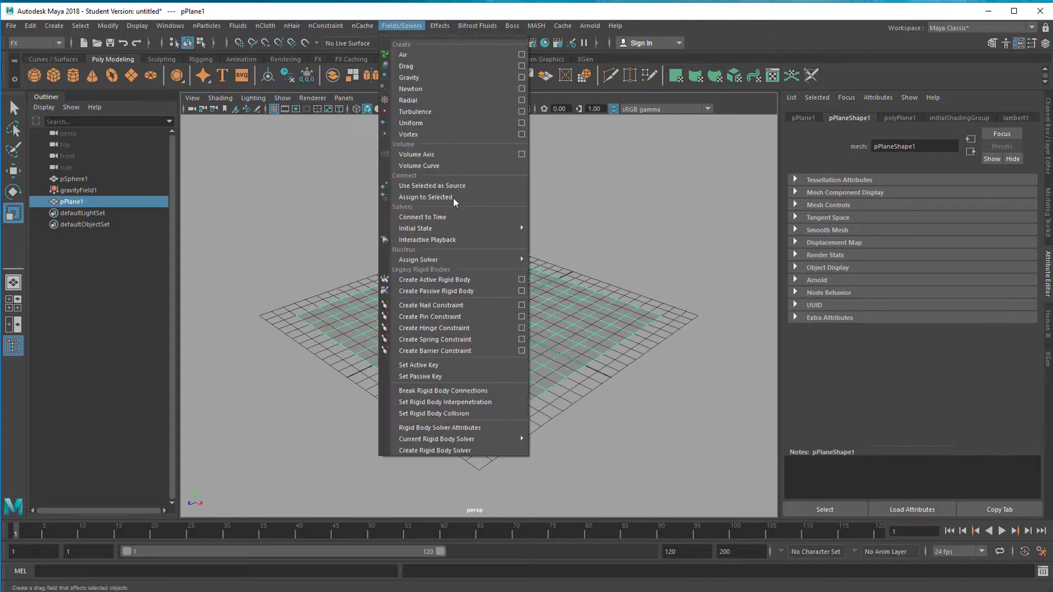
{"action": "left_click", "coordinate": [466, 292]}
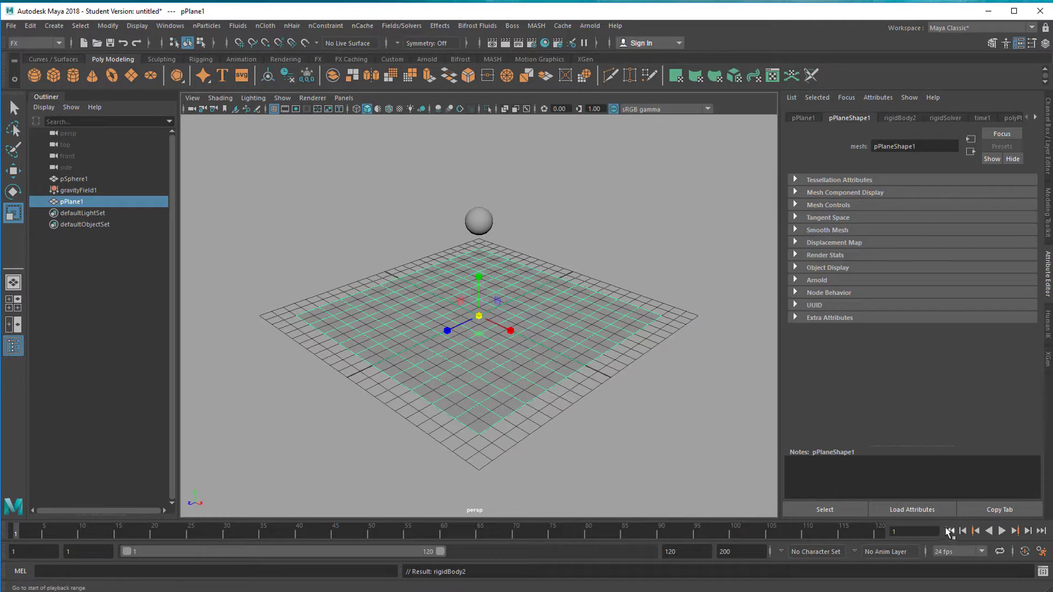
{"action": "left_click", "coordinate": [1003, 532]}
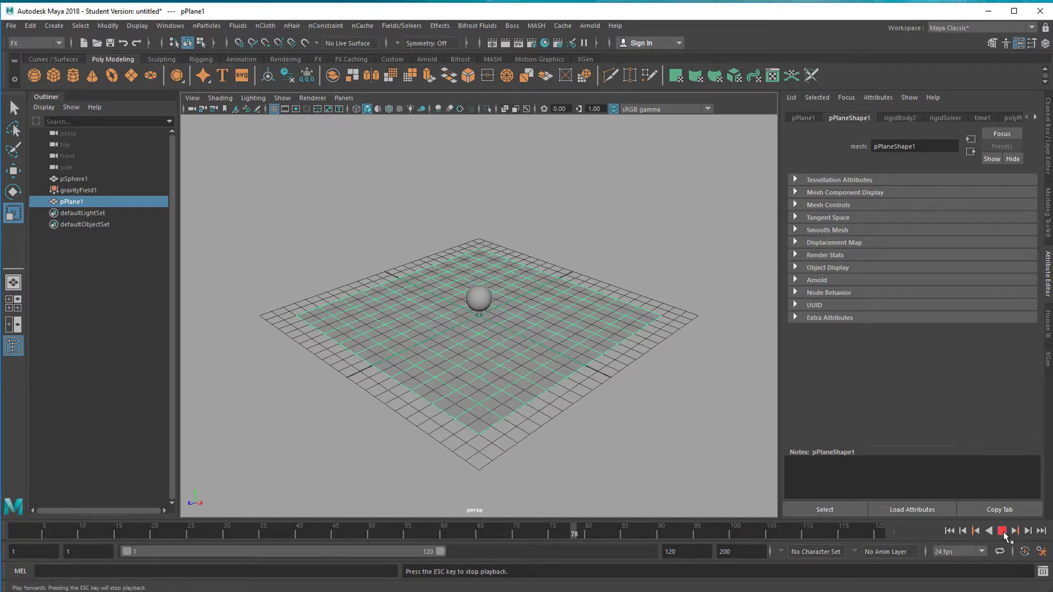
{"action": "left_click", "coordinate": [1002, 532]}
- Tilt the plane about -44 degrees around its Z axis and replay the simulation from the first frame
{"action": "left_click_drag", "start_coordinate": [571, 426], "coordinate": [642, 419], "text": "alt"}
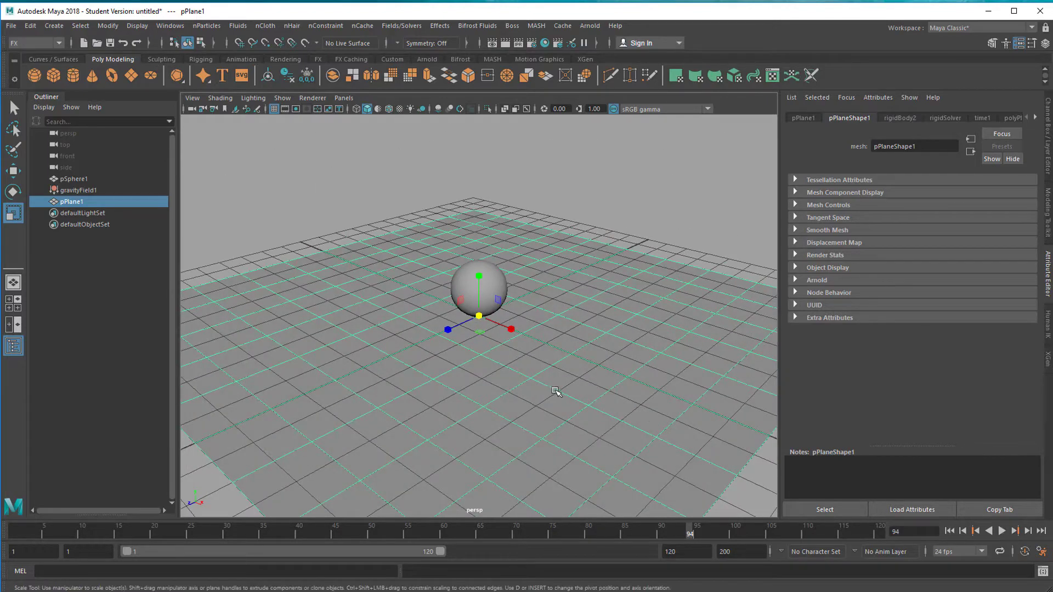
{"action": "key", "text": "e"}
{"action": "left_click_drag", "start_coordinate": [505, 307], "coordinate": [509, 339]}
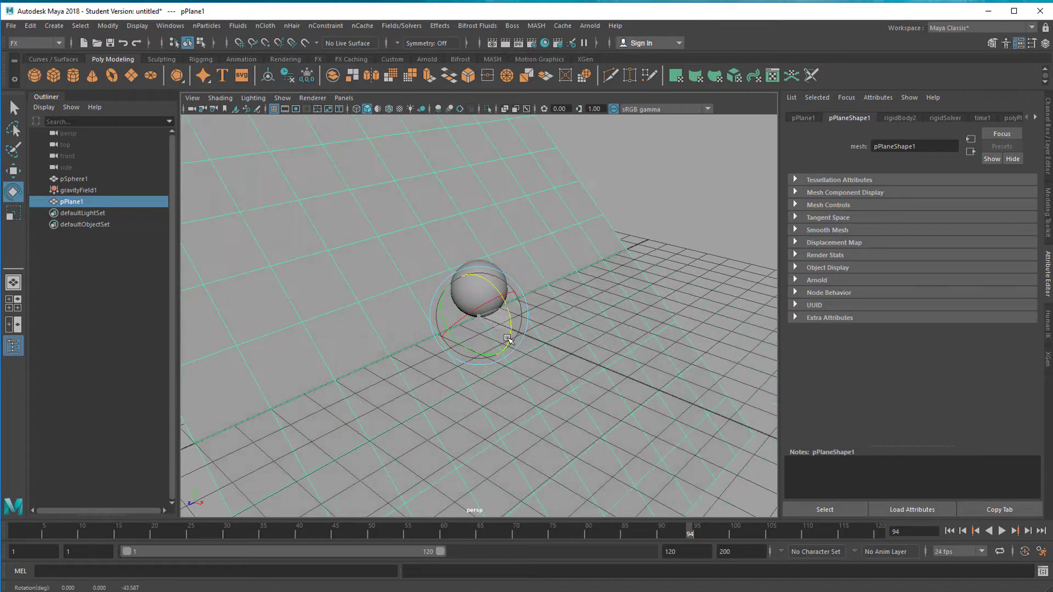
{"action": "left_click", "coordinate": [950, 531]}
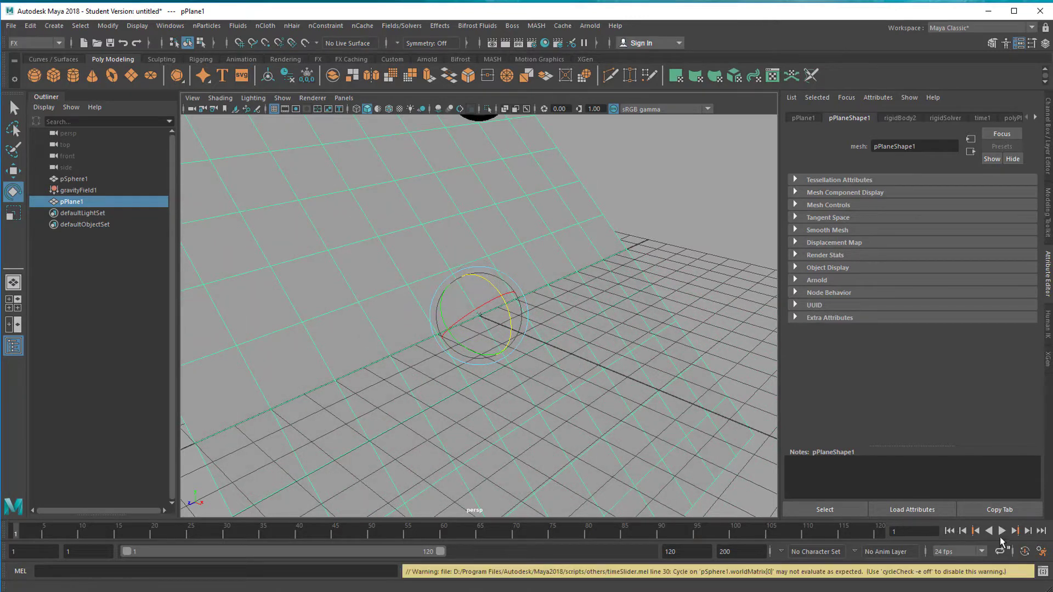
{"action": "left_click", "coordinate": [1002, 531]}
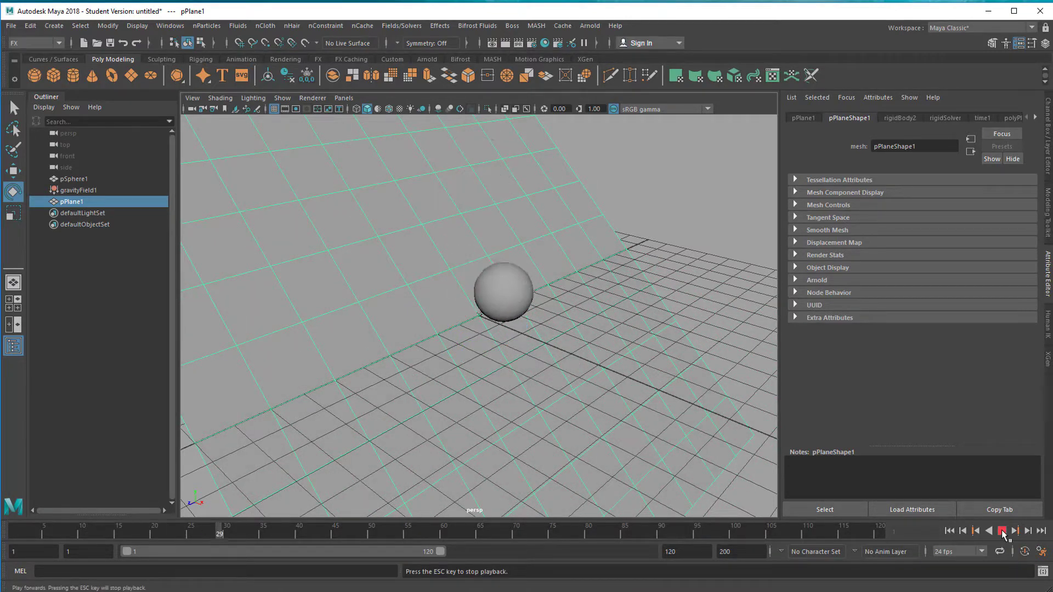
{"action": "left_click", "coordinate": [1002, 532]}
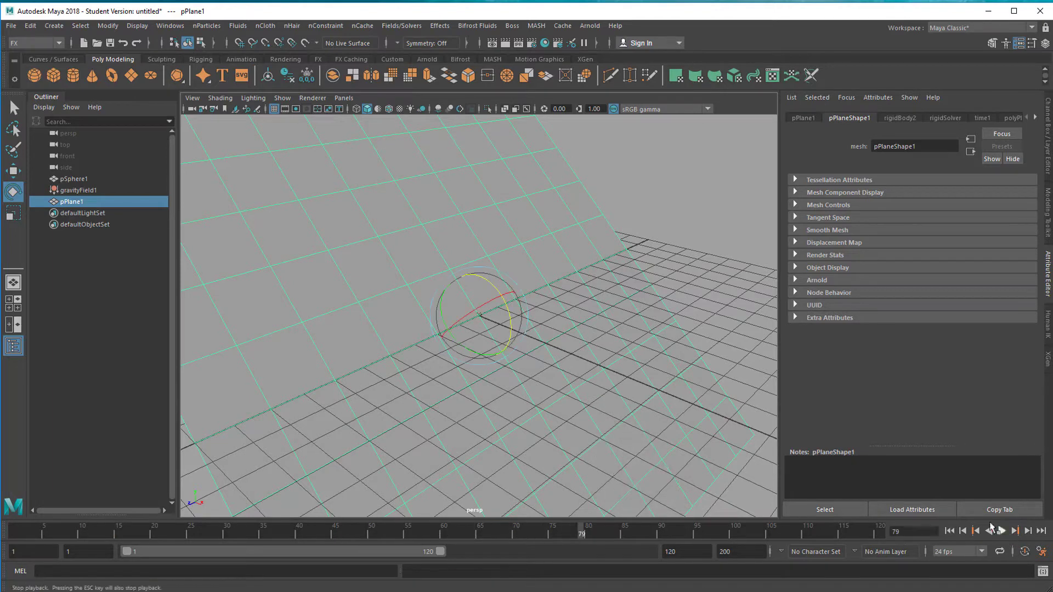
- Start a new scene without saving the rigid body test
{"action": "left_click", "coordinate": [11, 26]}
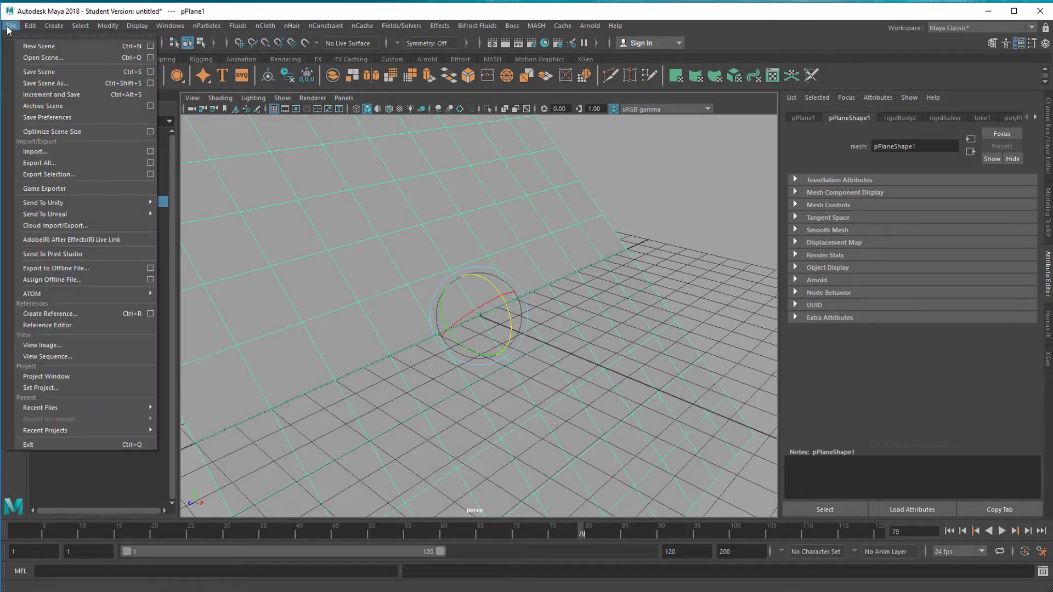
{"action": "left_click", "coordinate": [33, 47]}
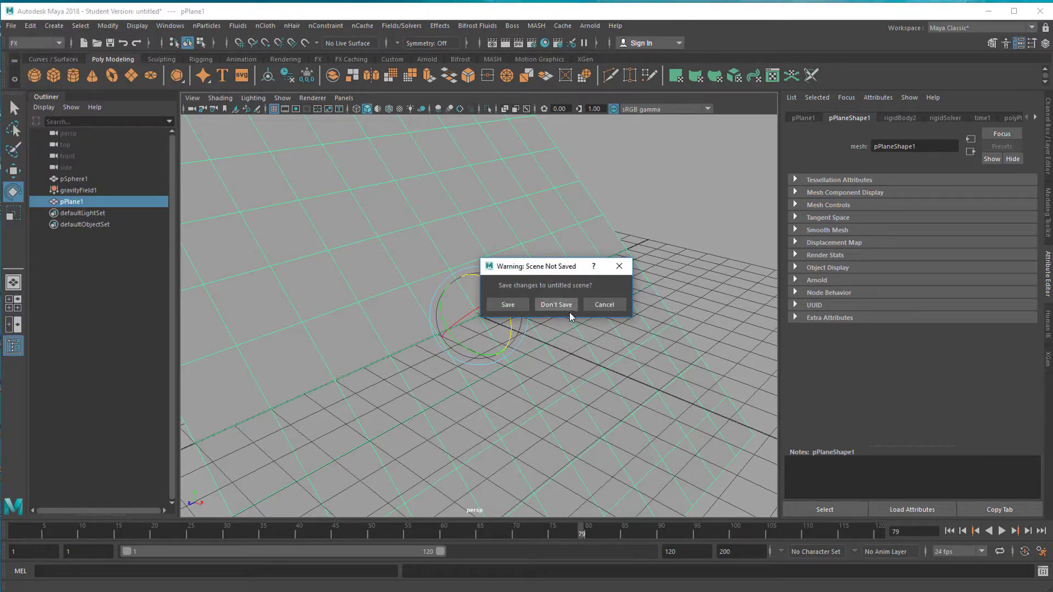
{"action": "left_click", "coordinate": [558, 305]}
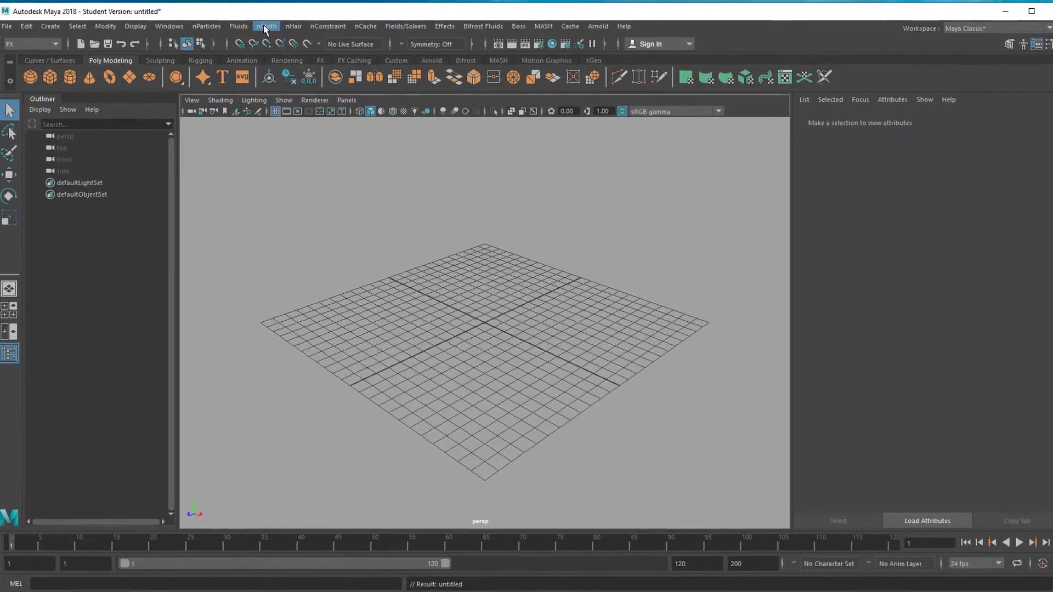
{"action": "left_click", "coordinate": [268, 28]}
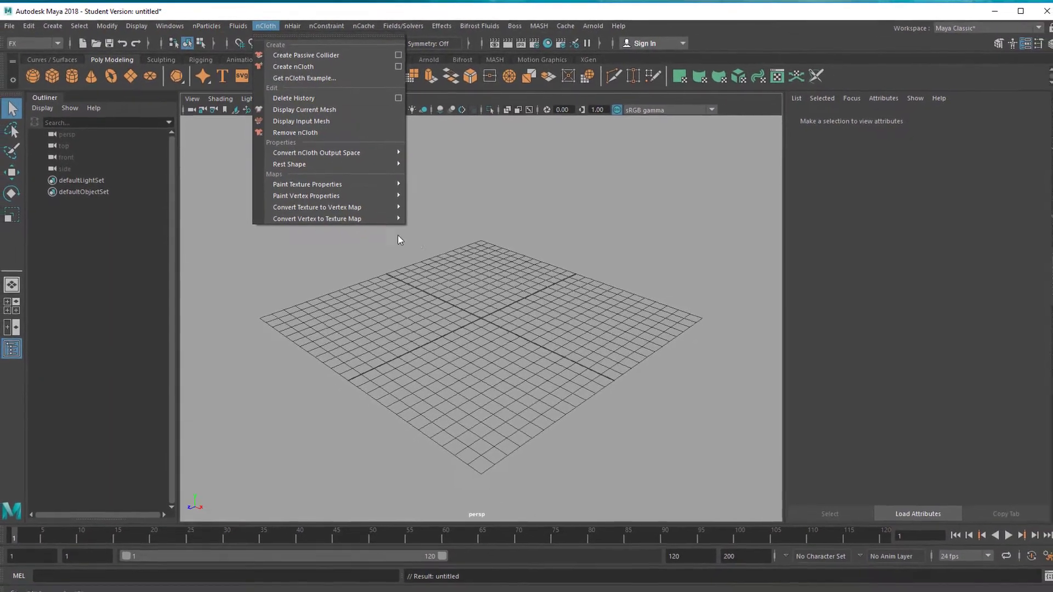
{"action": "left_click", "coordinate": [420, 236]}
- Create a polygon plane at the origin and set its width and height subdivisions to 50 each
{"action": "left_click", "coordinate": [132, 77]}
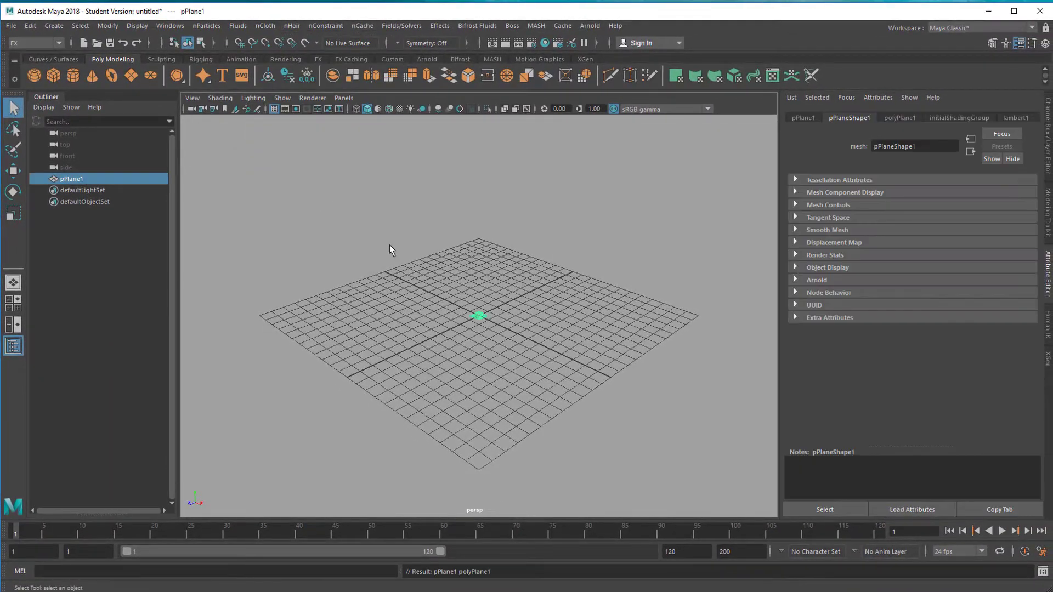
{"action": "scroll", "coordinate": [529, 389], "scroll_direction": "up", "scroll_amount": 5}
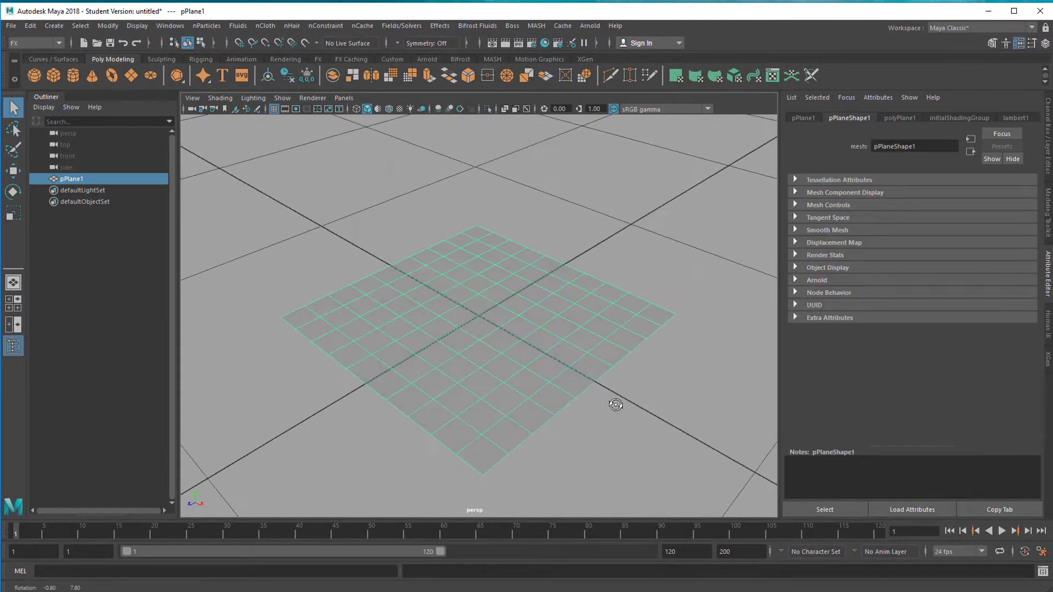
{"action": "left_click", "coordinate": [900, 118]}
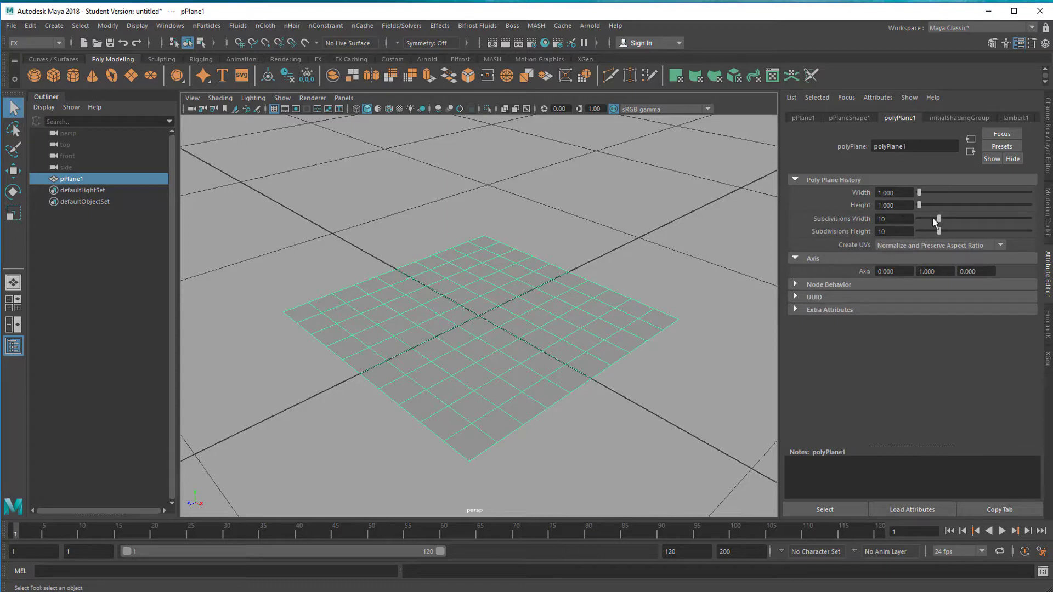
{"action": "left_click_drag", "start_coordinate": [939, 219], "coordinate": [1030, 219]}
{"action": "left_click_drag", "start_coordinate": [941, 232], "coordinate": [1041, 236]}
- Raise the subdivided plane above the grid and convert it to nCloth
{"action": "mouse_move", "coordinate": [616, 326]}
{"action": "left_mouse_down", "text": "alt"}
{"action": "mouse_move", "coordinate": [617, 342]}
{"action": "mouse_move", "coordinate": [618, 330]}
{"action": "left_mouse_up", "text": "alt"}
{"action": "key", "text": "w"}
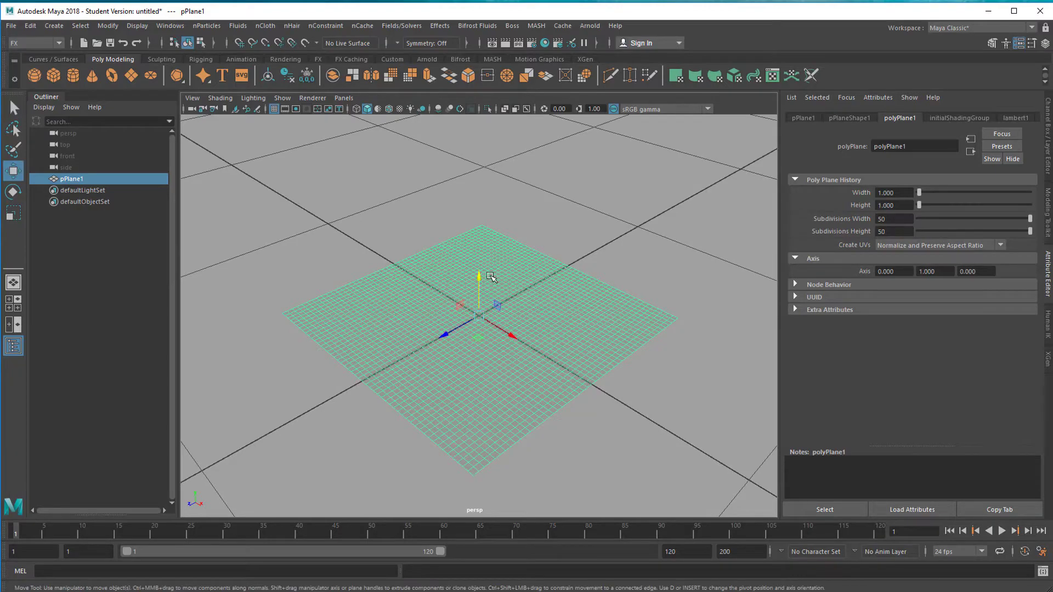
{"action": "left_click_drag", "start_coordinate": [481, 279], "coordinate": [477, 171]}
{"action": "scroll", "coordinate": [536, 327], "scroll_direction": "down", "scroll_amount": 3}
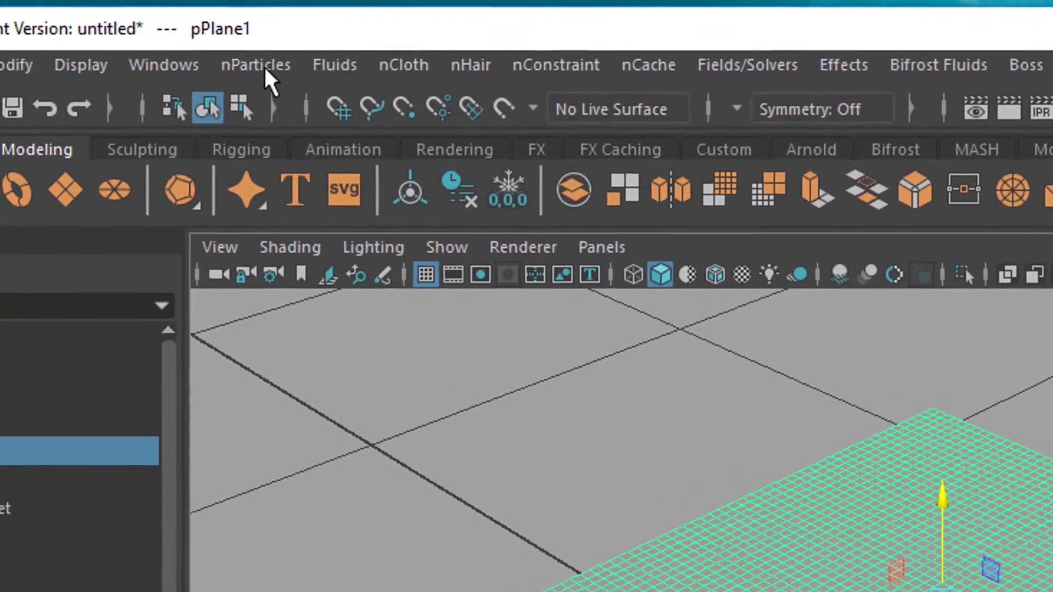
{"action": "left_click", "coordinate": [415, 73]}
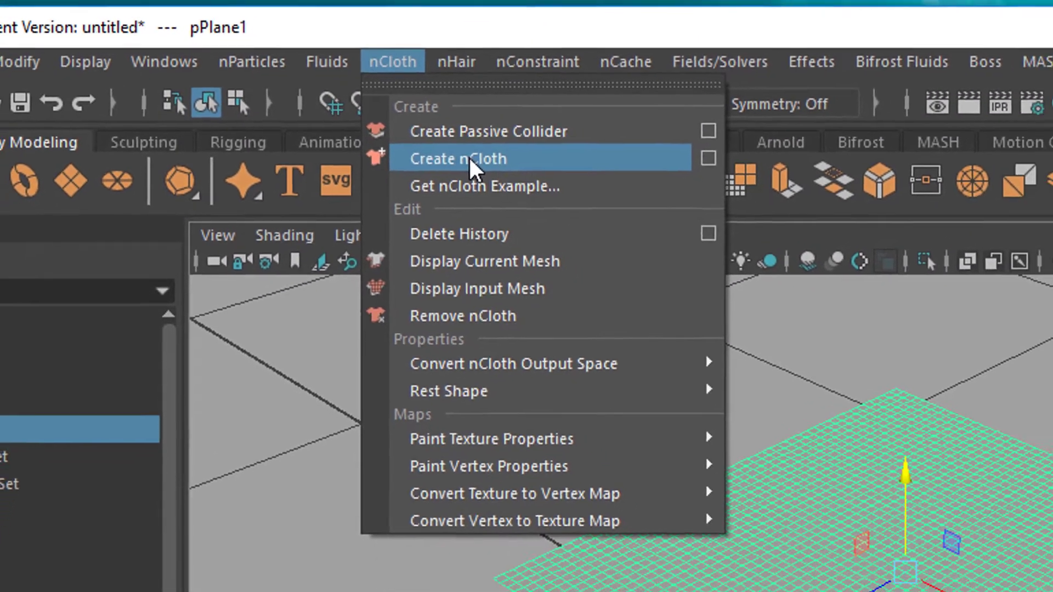
{"action": "left_click", "coordinate": [470, 160]}
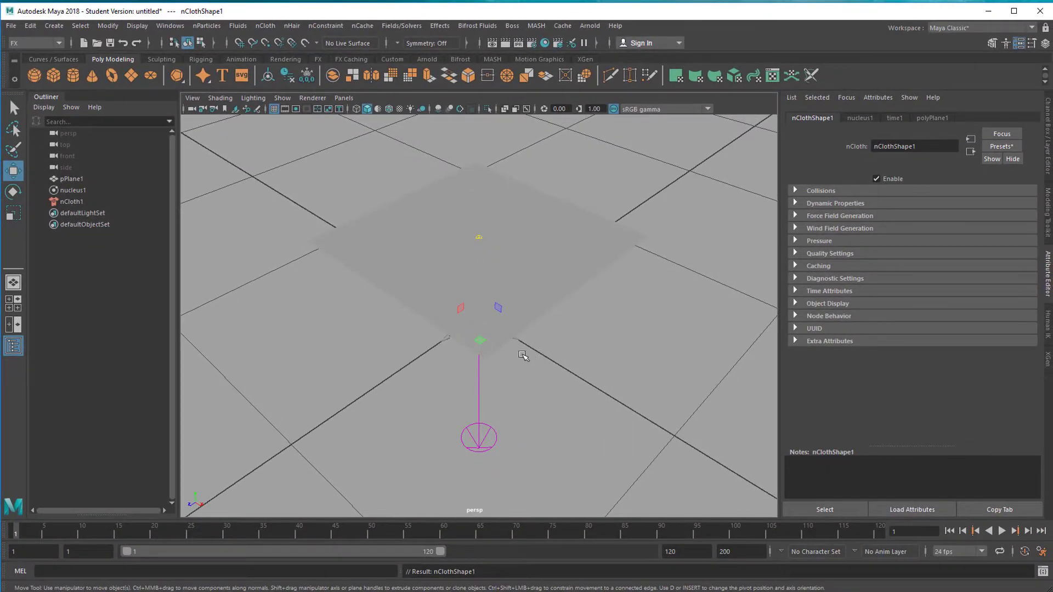
- Assign a new Arnold aiStandardSurface material to the nCloth plane
{"action": "left_click_drag", "start_coordinate": [528, 359], "coordinate": [546, 267], "text": "alt"}
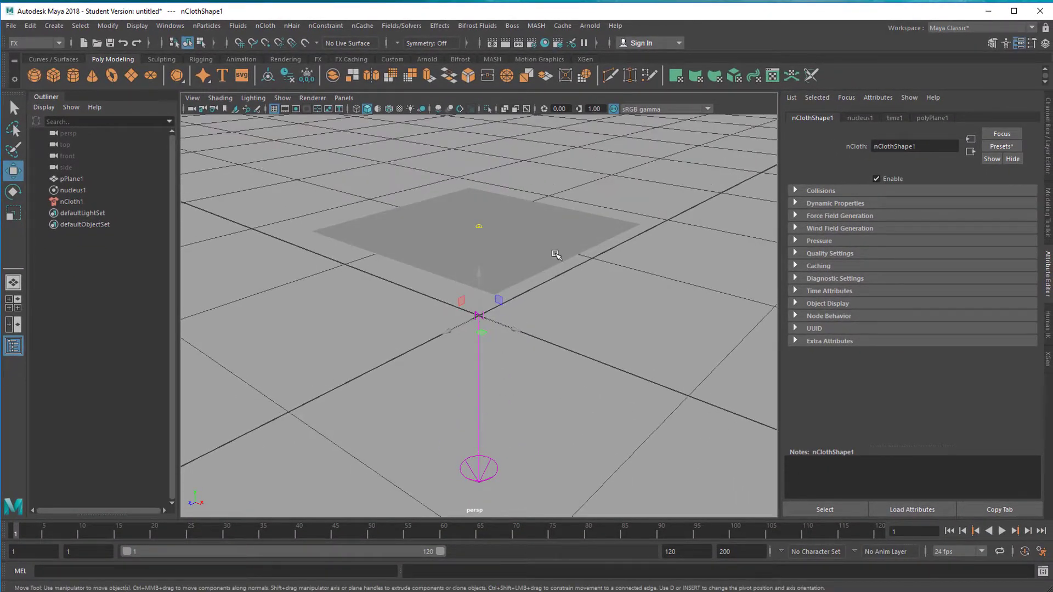
{"action": "left_click", "coordinate": [536, 230]}
{"action": "right_click", "coordinate": [540, 223]}
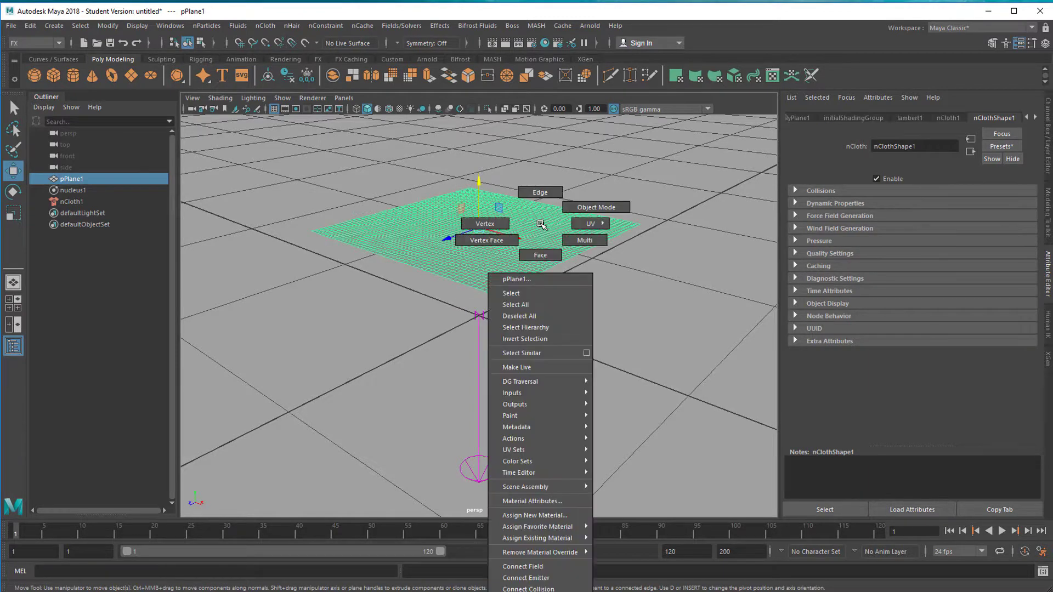
{"action": "right_click_drag", "start_coordinate": [540, 224], "coordinate": [564, 513]}
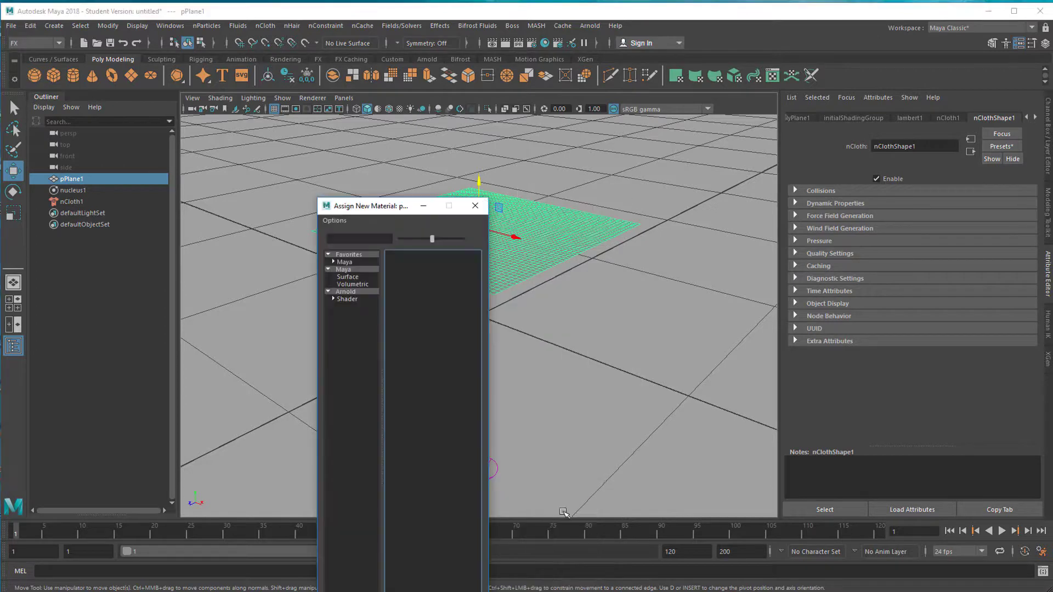
{"action": "left_click", "coordinate": [350, 292]}
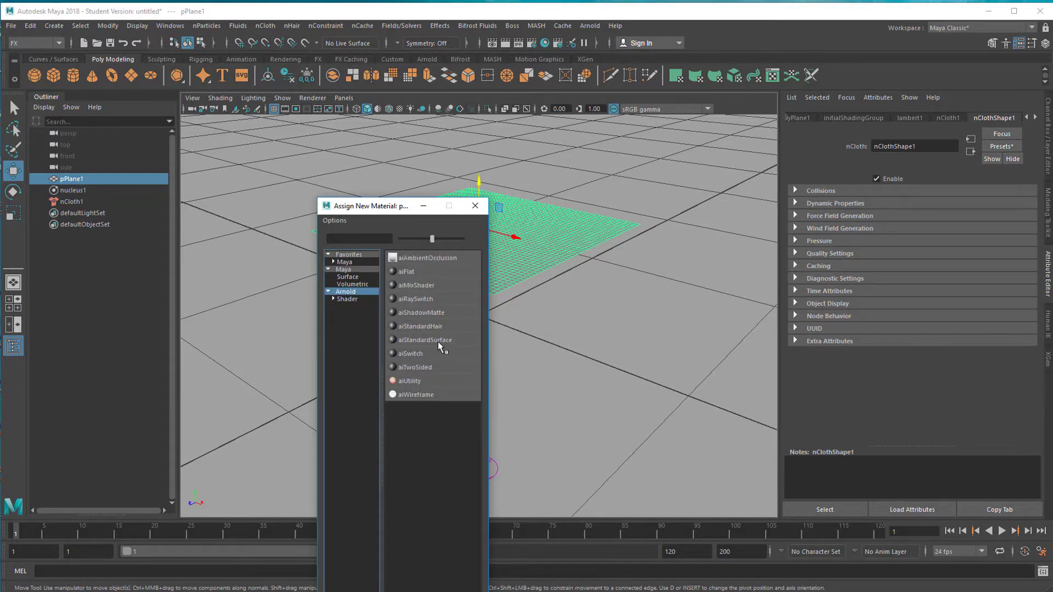
{"action": "left_click", "coordinate": [433, 340]}
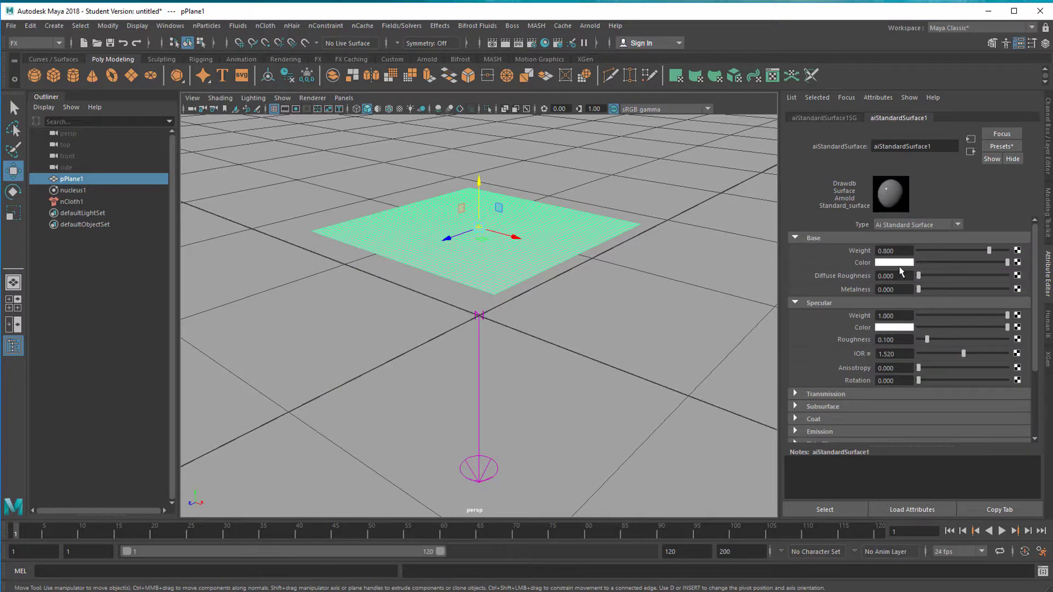
- Set the material's base color to a soft red with saturation 0.530 and value 0.710
{"action": "left_click", "coordinate": [897, 263]}
{"action": "left_click_drag", "start_coordinate": [978, 276], "coordinate": [983, 283]}
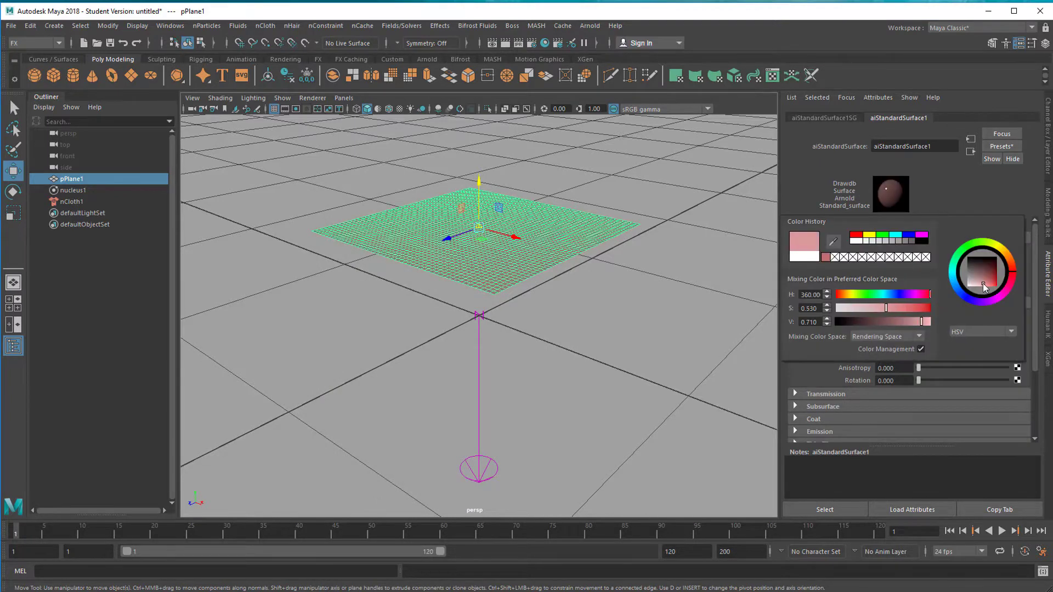
{"action": "left_click", "coordinate": [618, 293]}
- Play the unconstrained nCloth simulation briefly and return to the first frame
{"action": "left_click_drag", "start_coordinate": [621, 325], "coordinate": [563, 376], "text": "alt"}
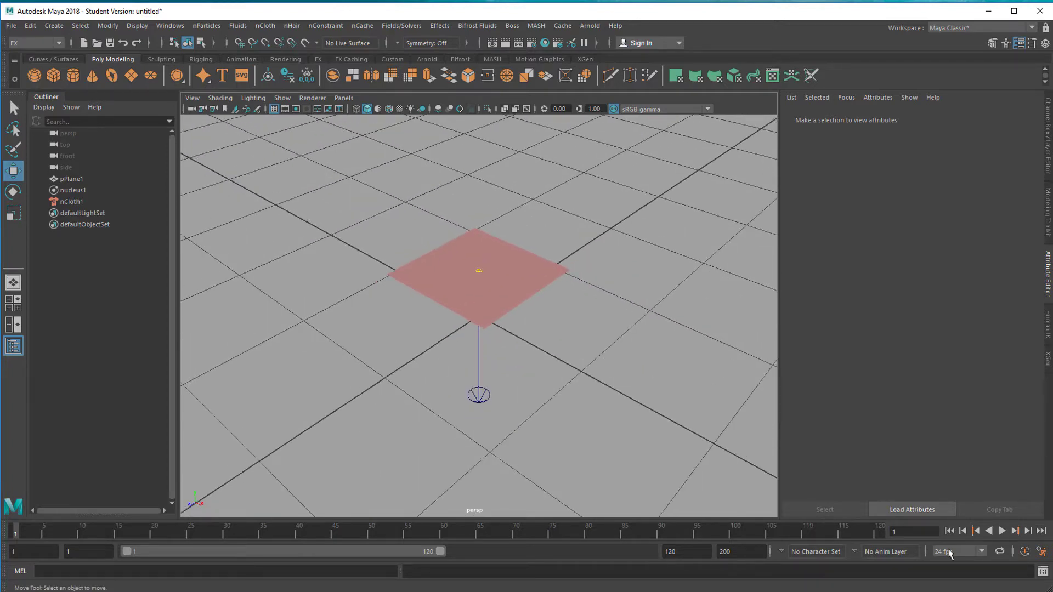
{"action": "left_click", "coordinate": [1000, 531]}
{"action": "left_click", "coordinate": [1000, 531]}
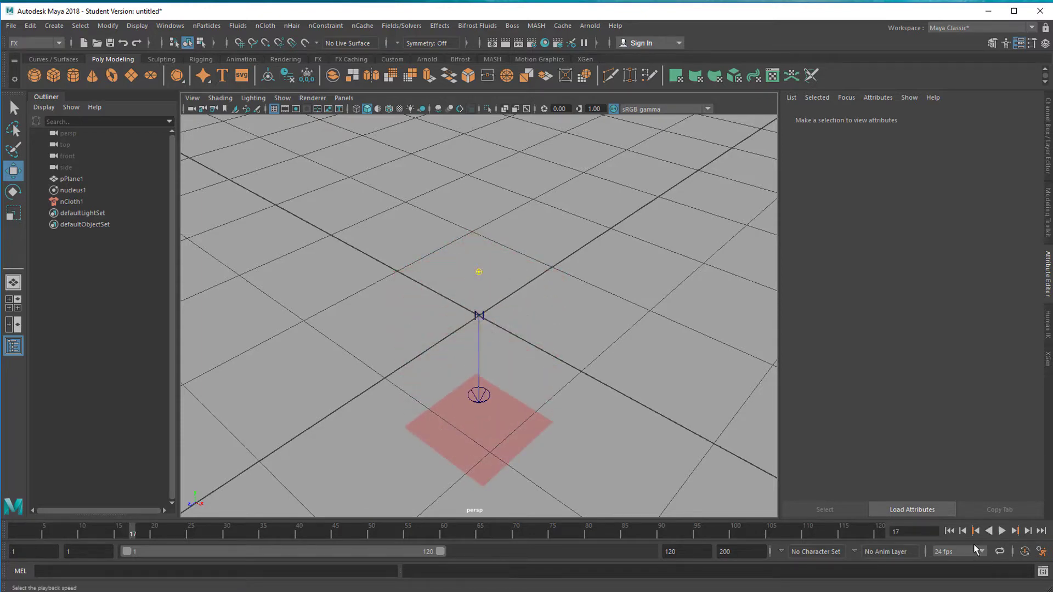
{"action": "left_click", "coordinate": [950, 532]}
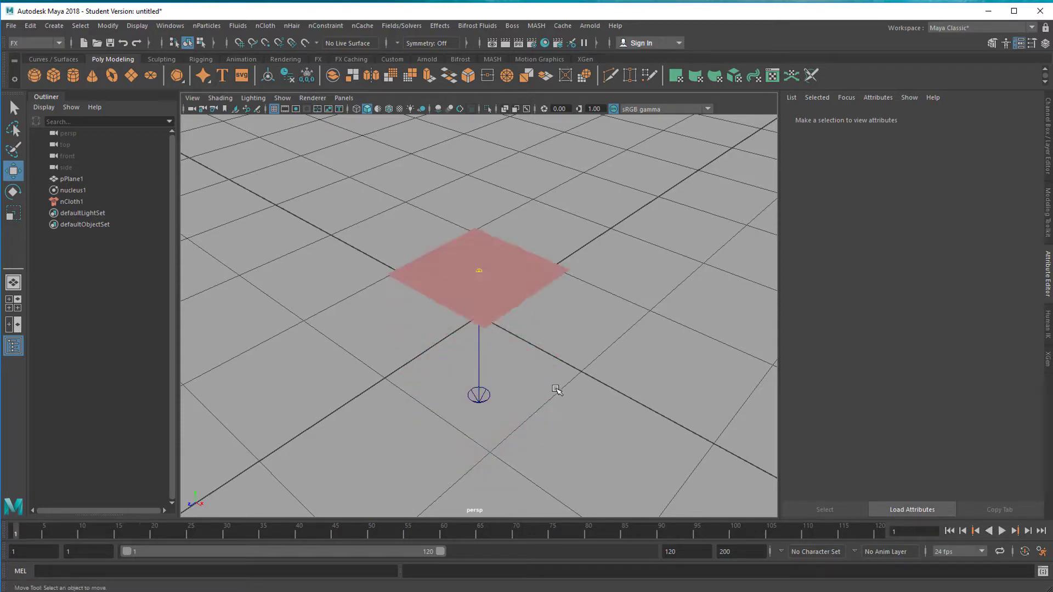
- Frame the cloth plane in the top view and switch it to vertex selection
{"action": "key", "text": "space"}
{"action": "key", "text": "space"}
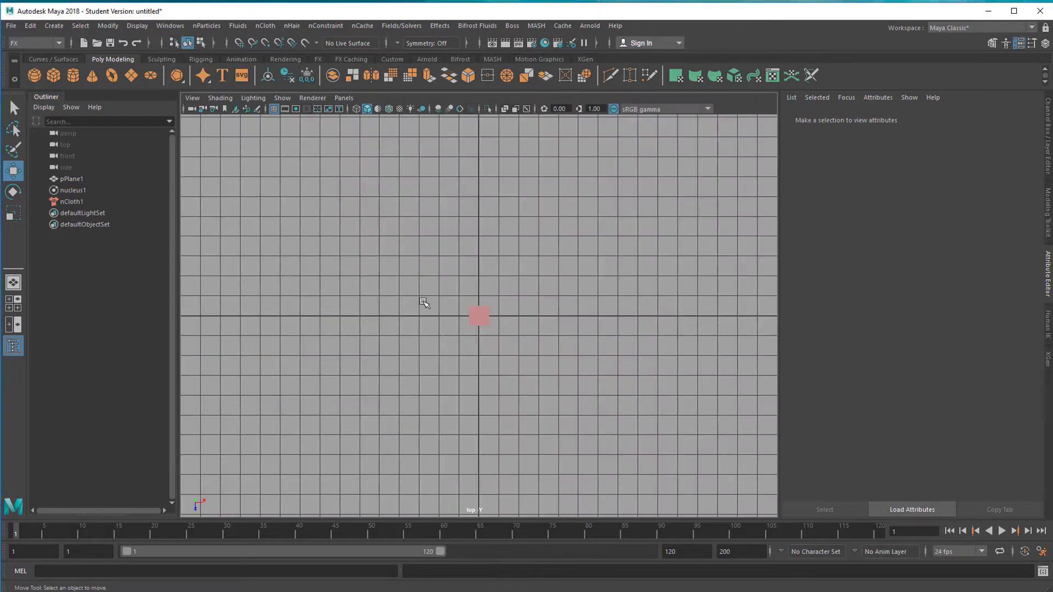
{"action": "key", "text": "f"}
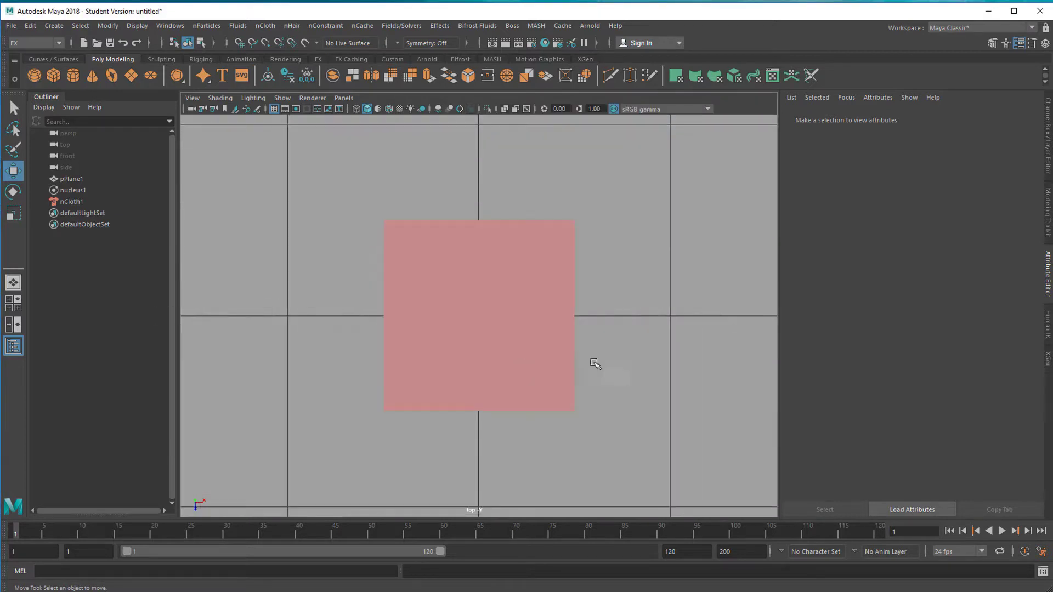
{"action": "scroll", "coordinate": [555, 345], "scroll_direction": "up", "scroll_amount": 3}
{"action": "left_click", "coordinate": [486, 320]}
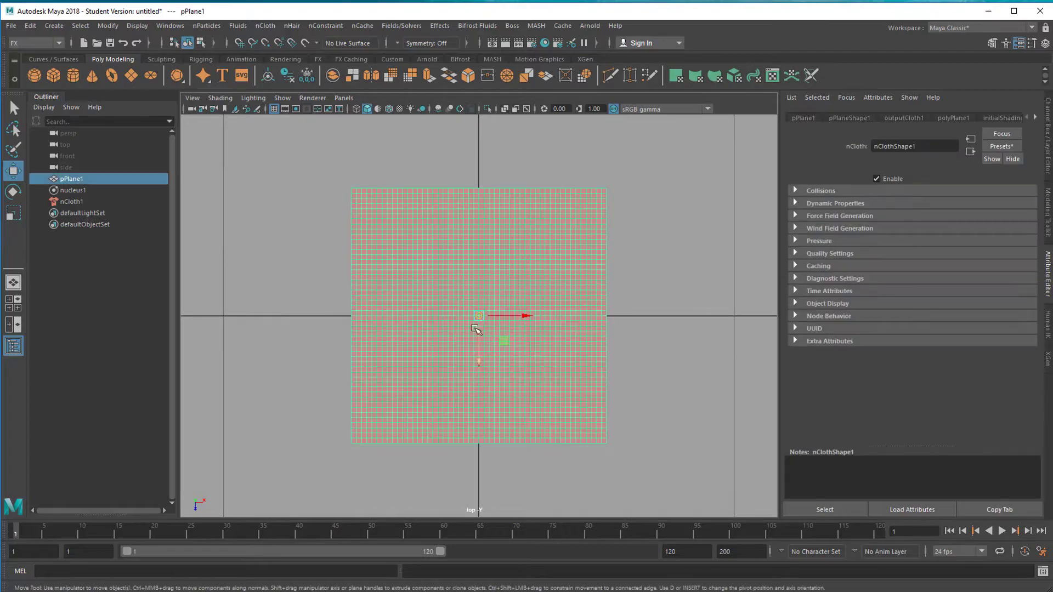
{"action": "right_click", "coordinate": [464, 238]}
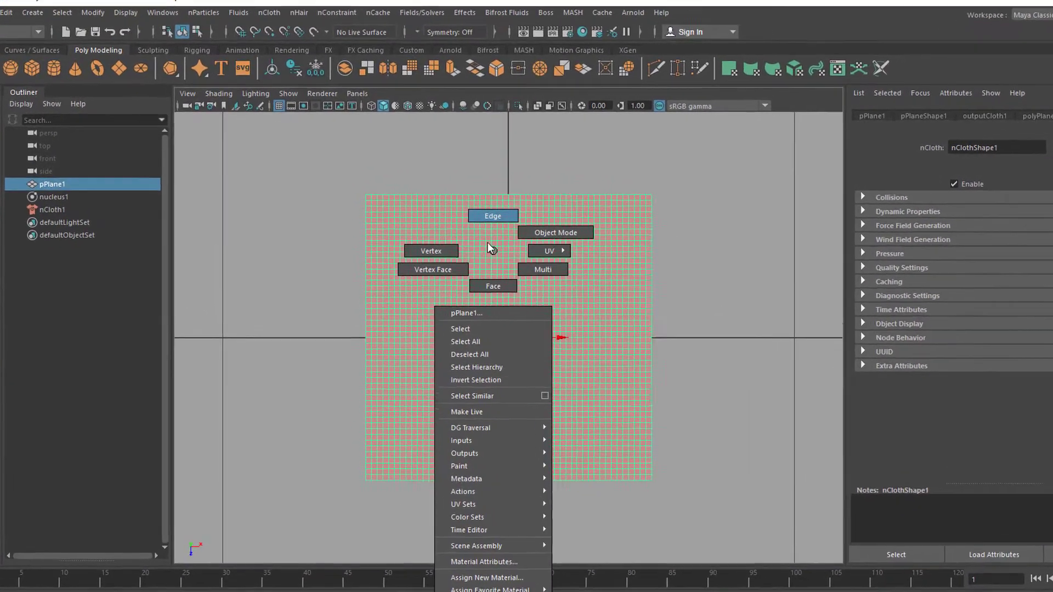
{"action": "right_click_drag", "start_coordinate": [488, 244], "coordinate": [428, 251]}
{"action": "right_click_drag", "start_coordinate": [480, 280], "coordinate": [481, 283]}
{"action": "left_click", "coordinate": [472, 399]}
- Select the 3 by 3 block of vertices at the plane's upper-left corner and add a Transform Constraint to it
{"action": "scroll", "coordinate": [683, 412], "scroll_direction": "up", "scroll_amount": 2}
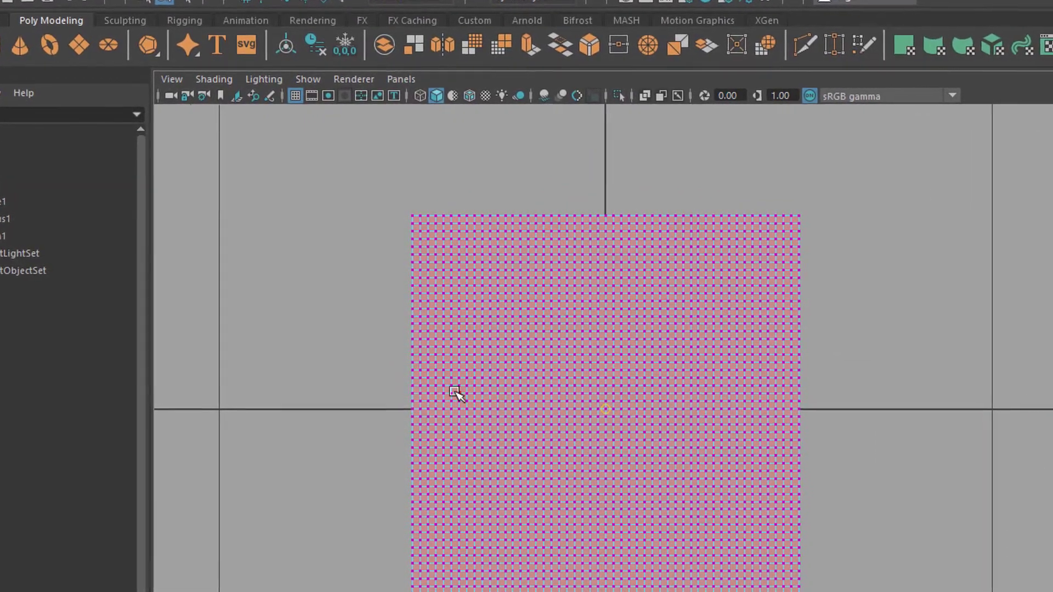
{"action": "scroll", "coordinate": [683, 414], "scroll_direction": "up", "scroll_amount": 1}
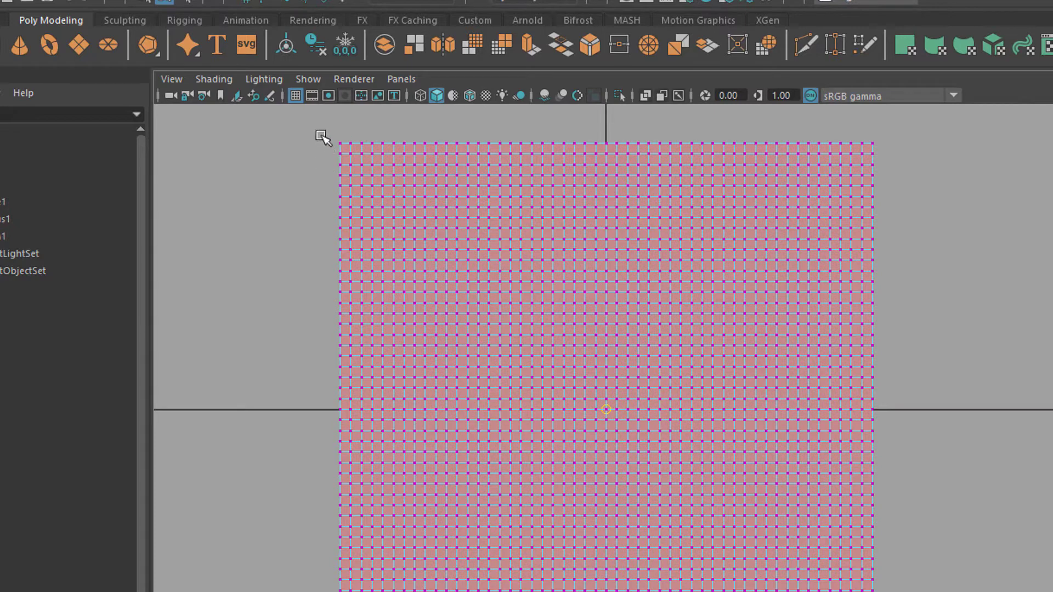
{"action": "left_click_drag", "start_coordinate": [321, 134], "coordinate": [363, 164]}
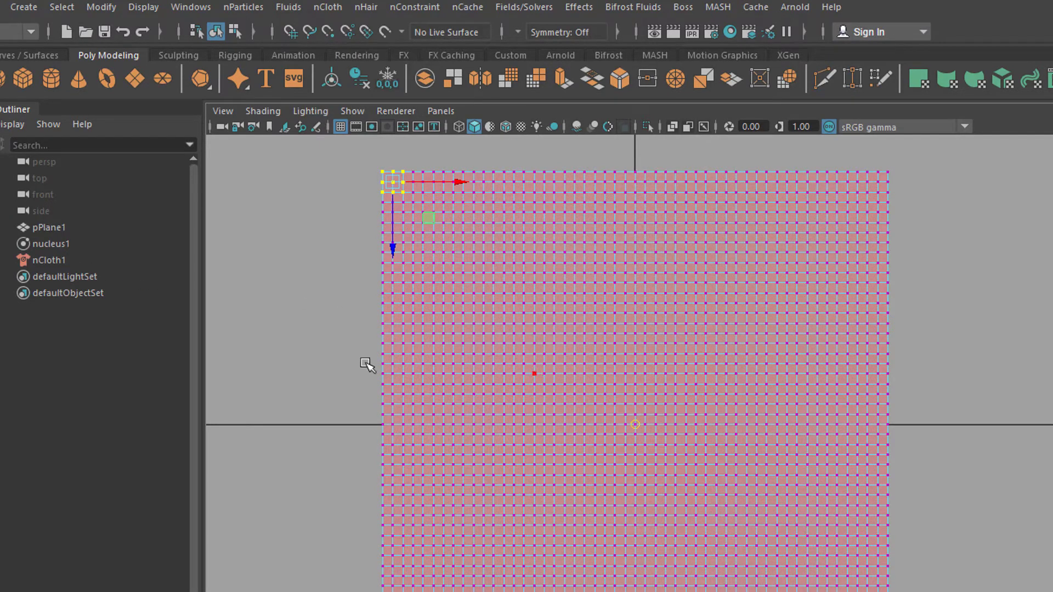
{"action": "left_click", "coordinate": [407, 8]}
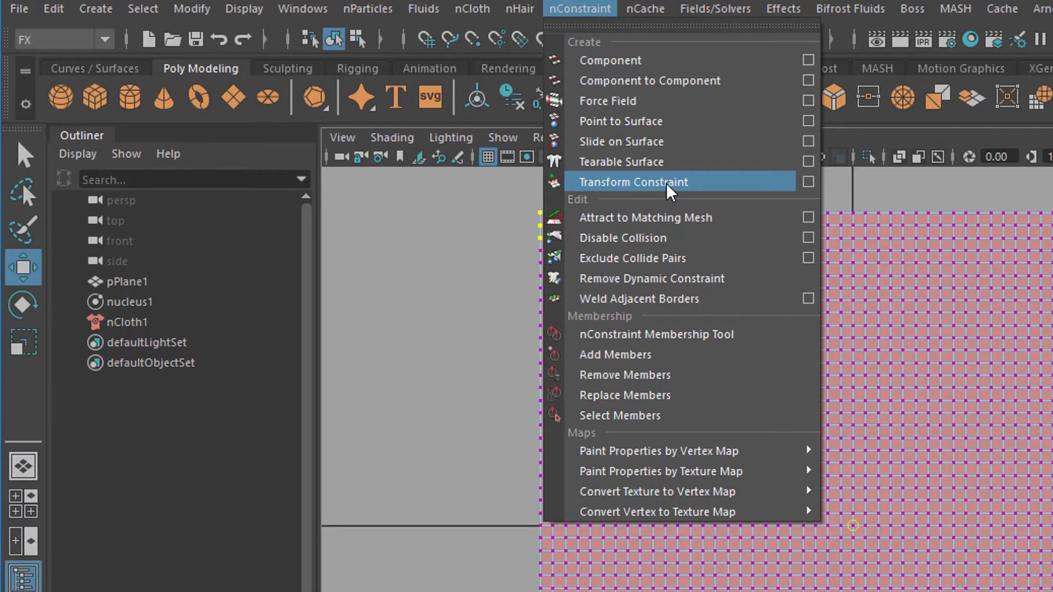
{"action": "left_click", "coordinate": [668, 187]}
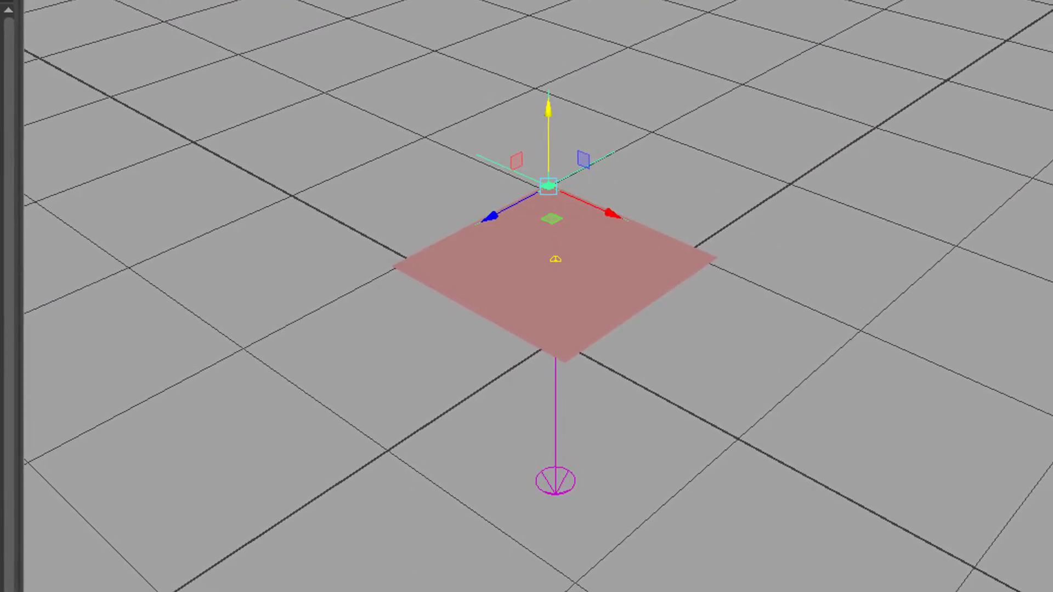
- Play the simulation with the cloth pinned at one corner, then return to the first frame
{"action": "key", "text": "alt+v"}
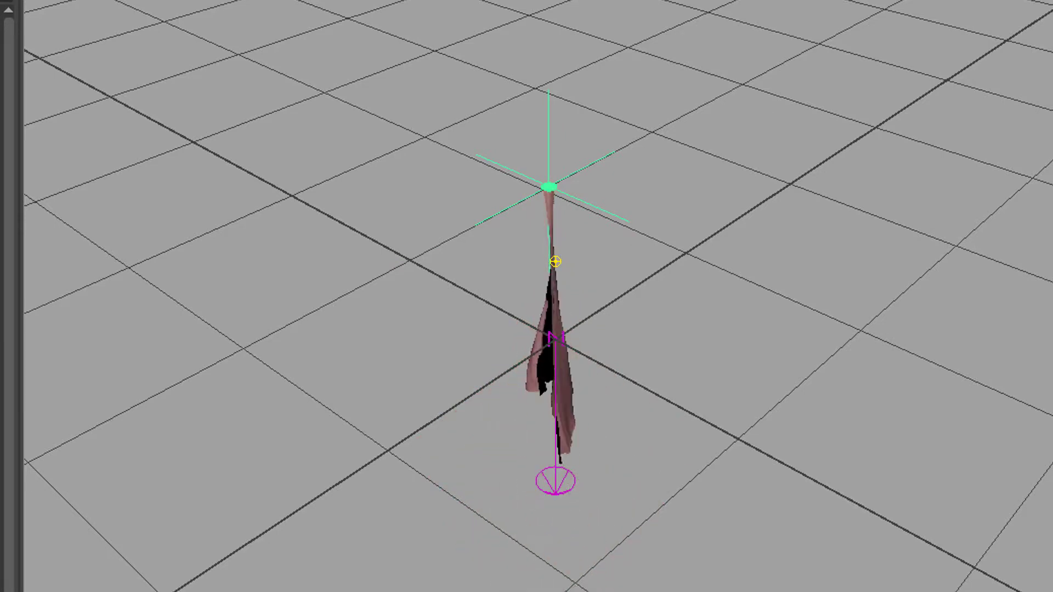
{"action": "key", "text": "alt+v"}
{"action": "key", "text": "alt+shift+v"}
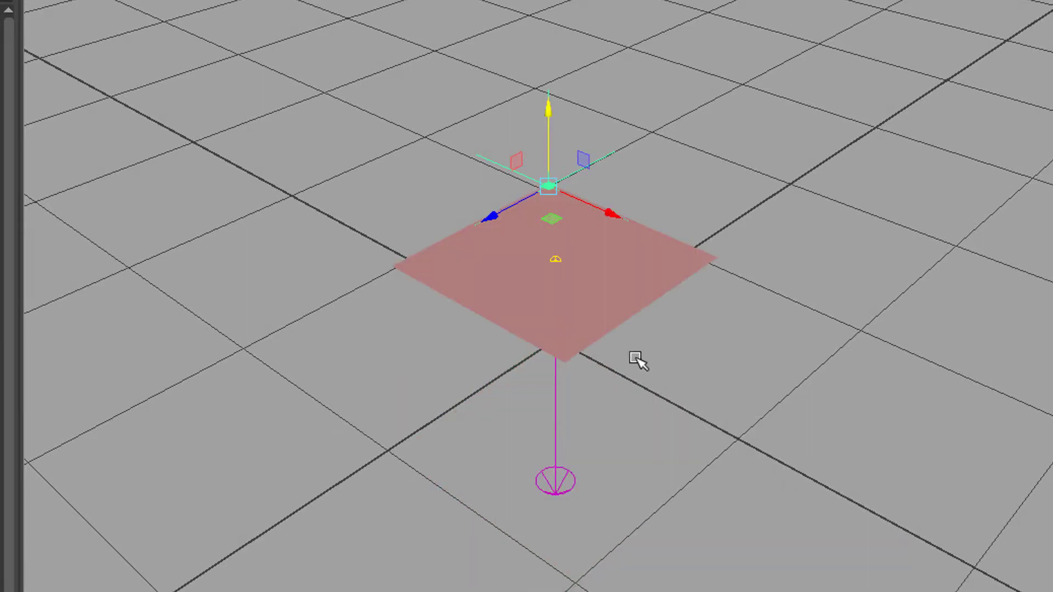
- Add a Transform Constraint to the 3 by 3 block of vertices at the plane's upper-right corner in the top view
{"action": "key", "text": "space"}
{"action": "key", "text": "space"}
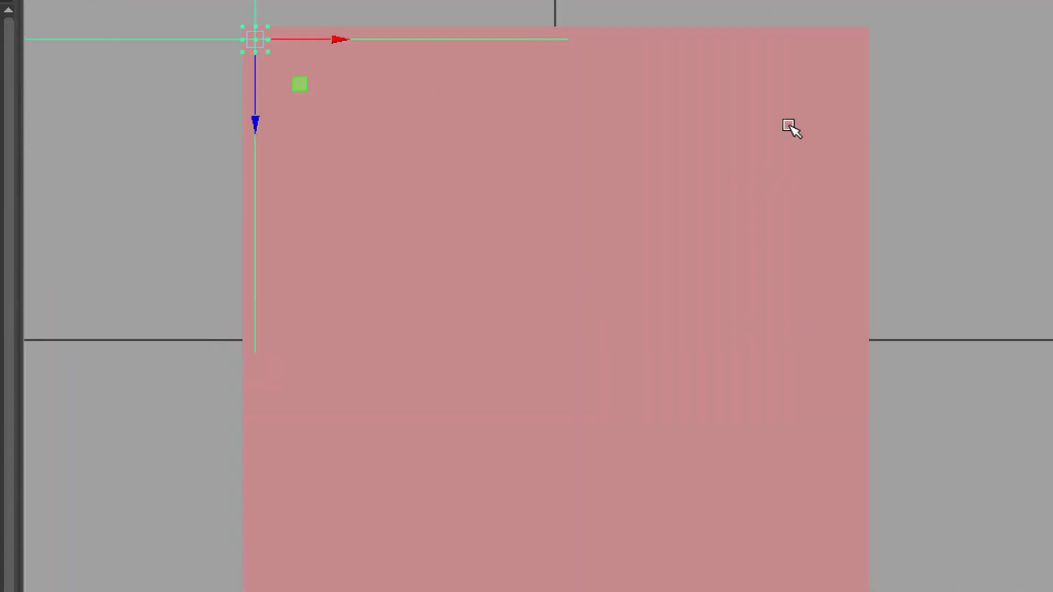
{"action": "key", "text": "f"}
{"action": "right_click_drag", "start_coordinate": [751, 130], "coordinate": [636, 122]}
{"action": "left_click_drag", "start_coordinate": [838, 9], "coordinate": [871, 57]}
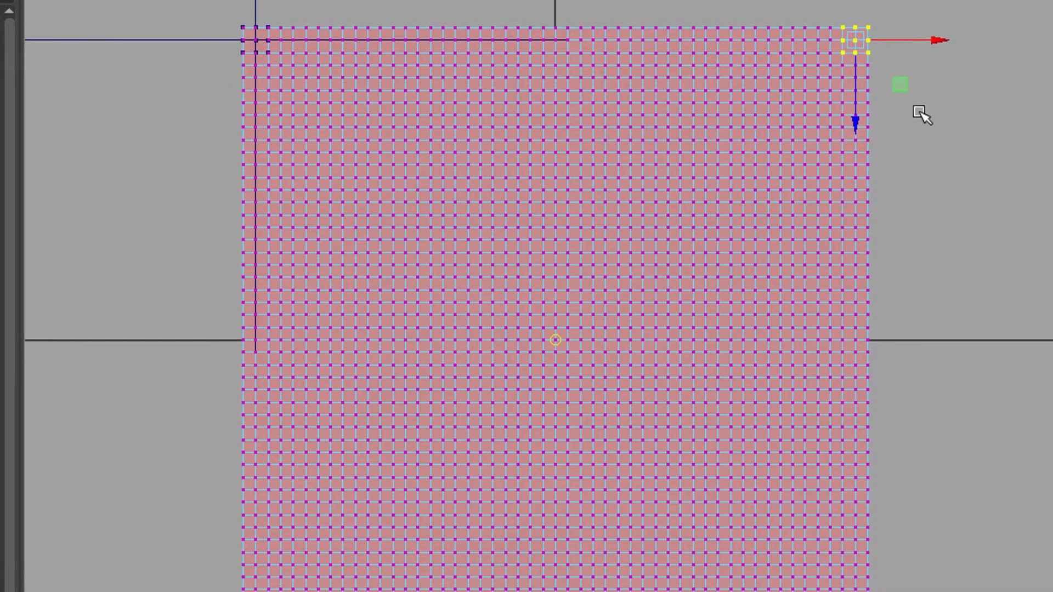
{"action": "key", "text": "F8"}
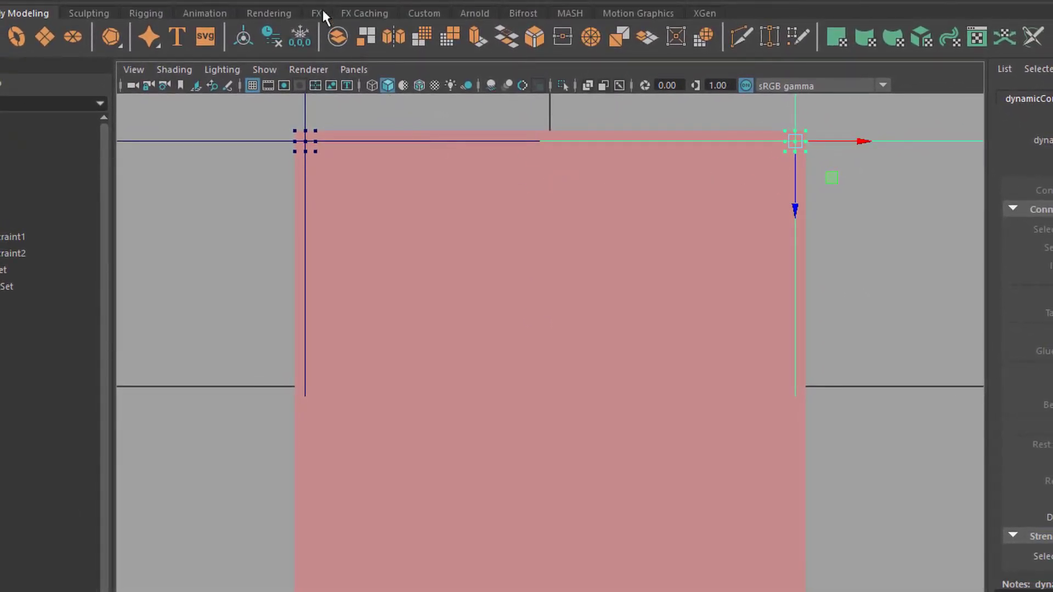
{"action": "left_click", "coordinate": [307, 0]}
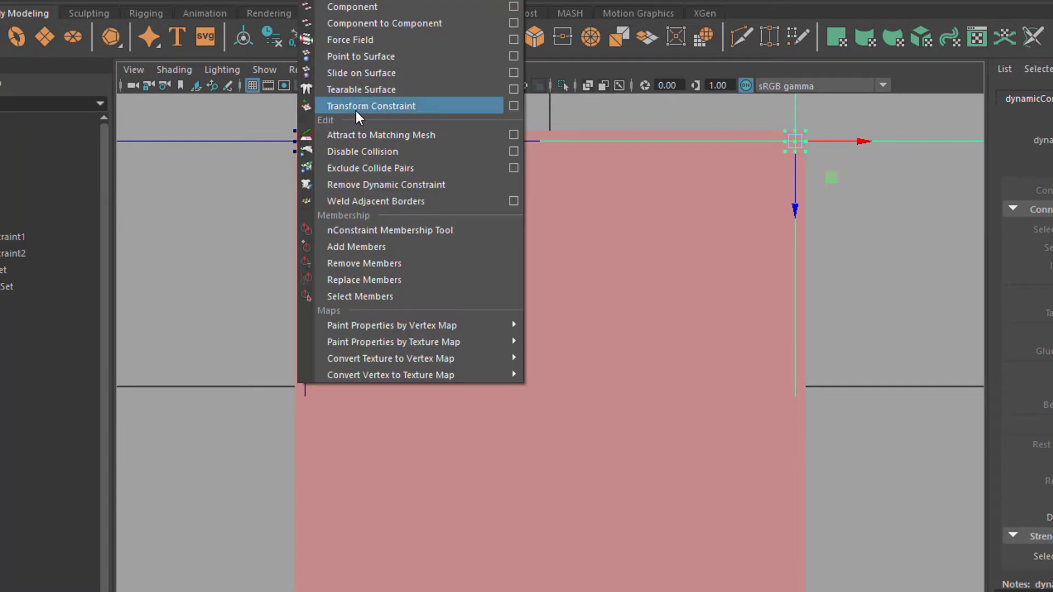
{"action": "key", "text": "Escape"}
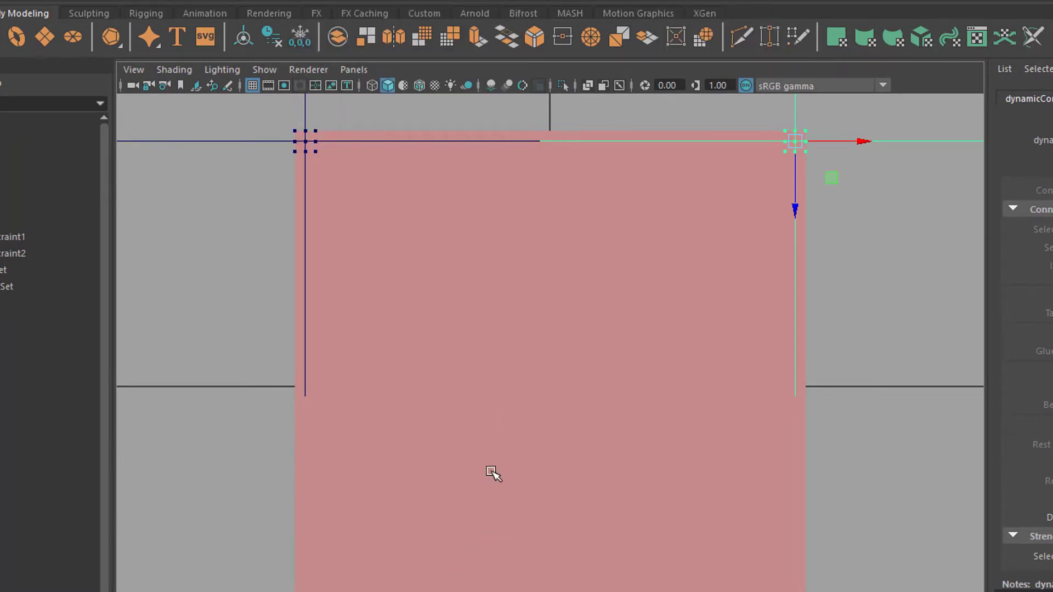
- Add a Transform Constraint to the 3 by 3 block of vertices at the plane's lower-left corner
{"action": "right_click_drag", "start_coordinate": [492, 473], "coordinate": [486, 275]}
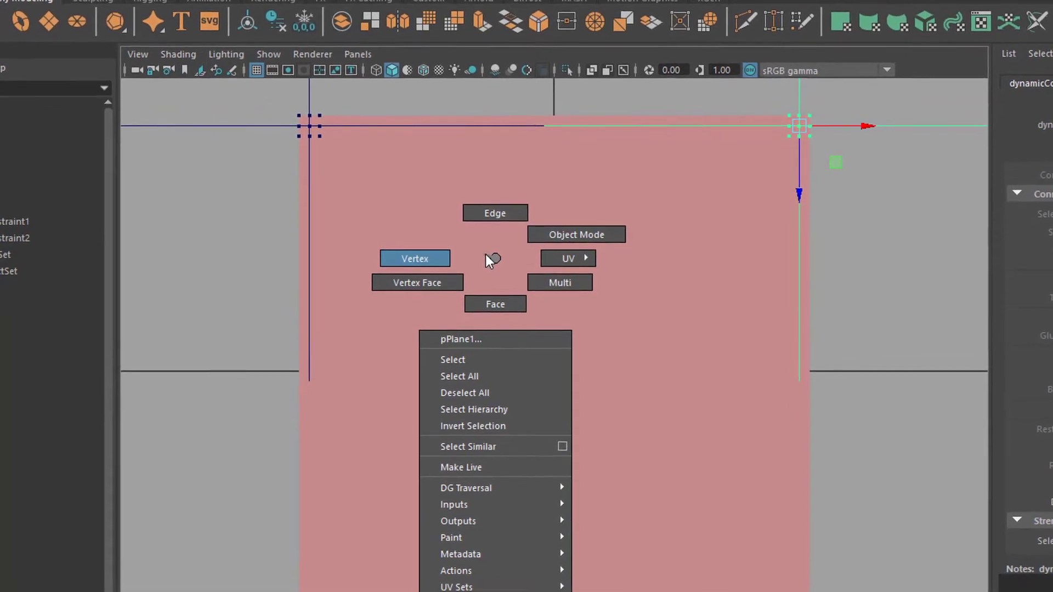
{"action": "right_click_drag", "start_coordinate": [486, 254], "coordinate": [406, 258]}
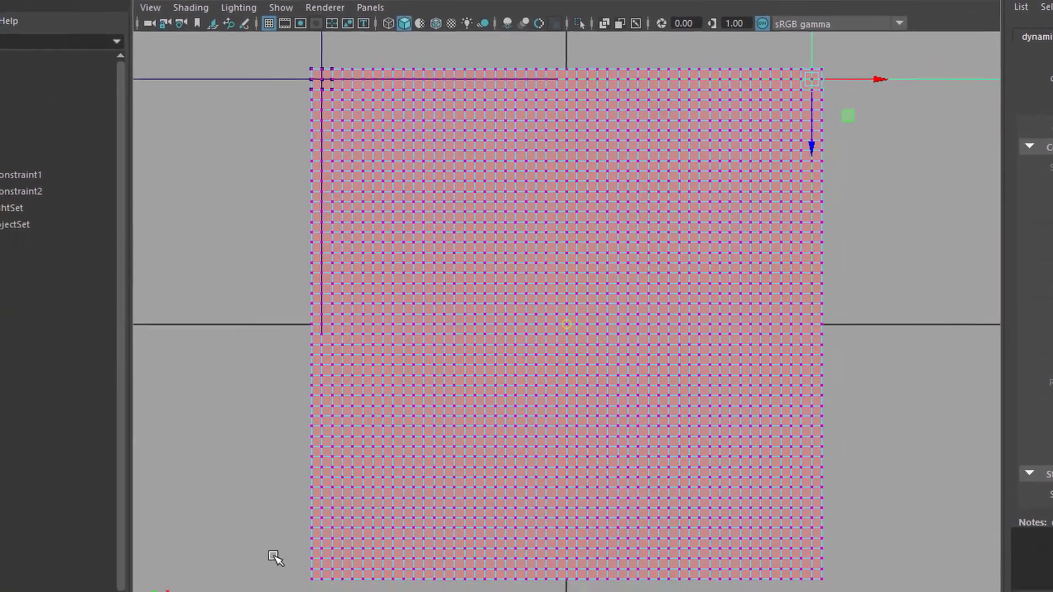
{"action": "left_click_drag", "start_coordinate": [297, 550], "coordinate": [347, 558]}
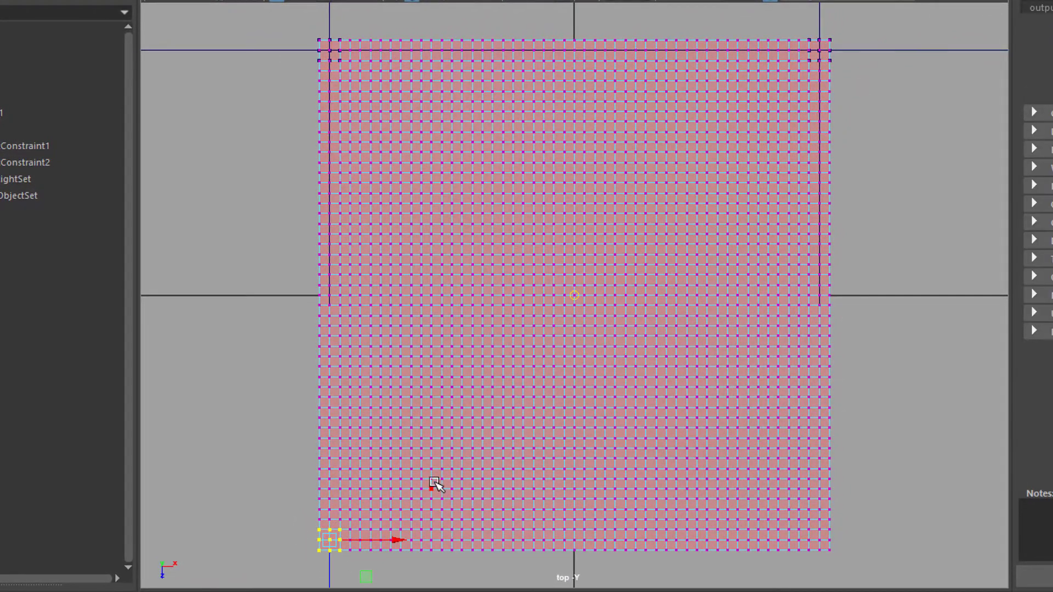
{"action": "key", "text": "g"}
- Add a Transform Constraint to the 3 by 3 block of vertices at the plane's lower-right corner
{"action": "left_click", "coordinate": [714, 457]}
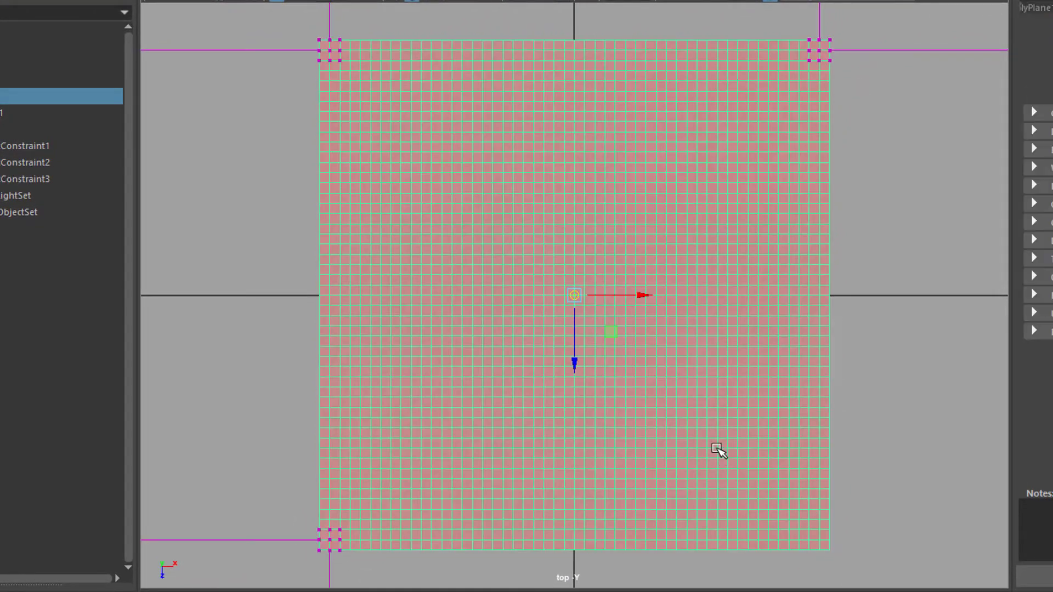
{"action": "right_click_drag", "start_coordinate": [714, 457], "coordinate": [647, 183]}
{"action": "left_click_drag", "start_coordinate": [801, 528], "coordinate": [854, 557]}
{"action": "key", "text": "g"}
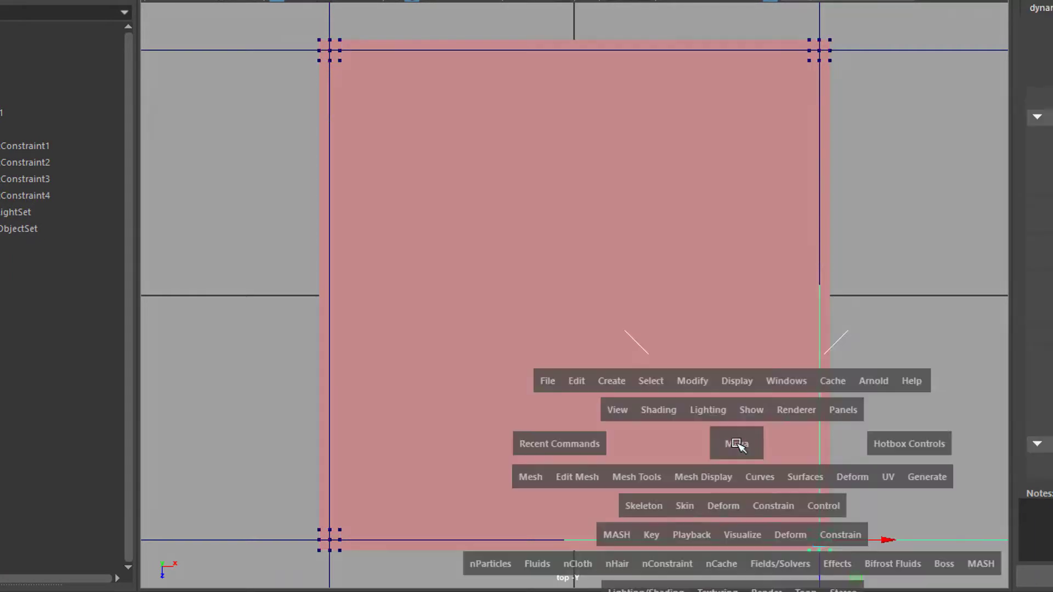
- Change the perspective view's background to black and play the simulation of the cloth pinned at four corners
{"action": "key", "text": "space"}
{"action": "key", "text": "space"}
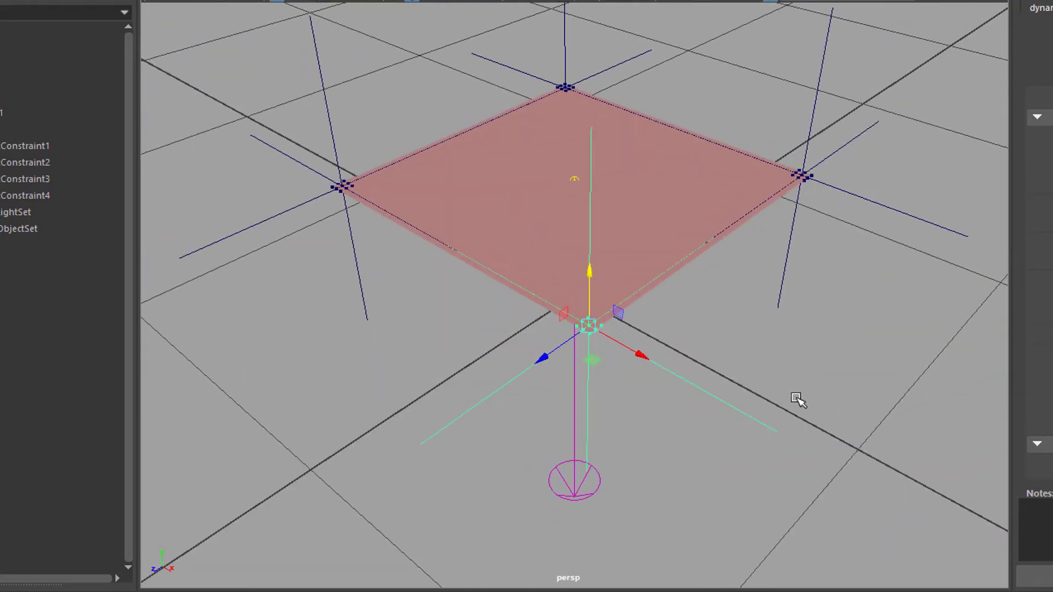
{"action": "left_click_drag", "start_coordinate": [798, 400], "coordinate": [798, 396], "text": "alt"}
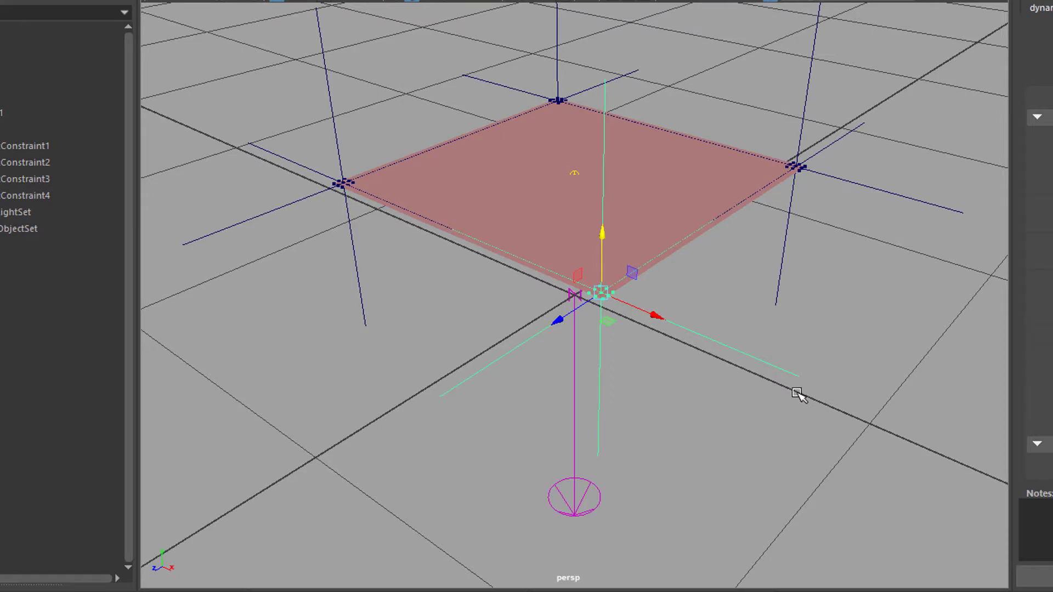
{"action": "key", "text": "alt+b"}
{"action": "key", "text": "alt+b"}
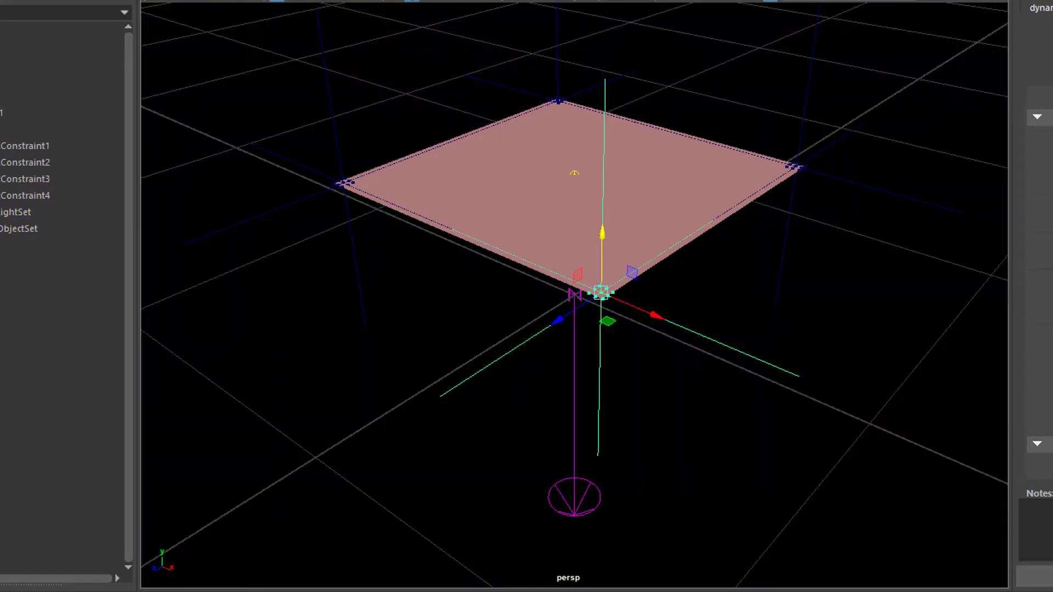
{"action": "key", "text": "alt+v"}
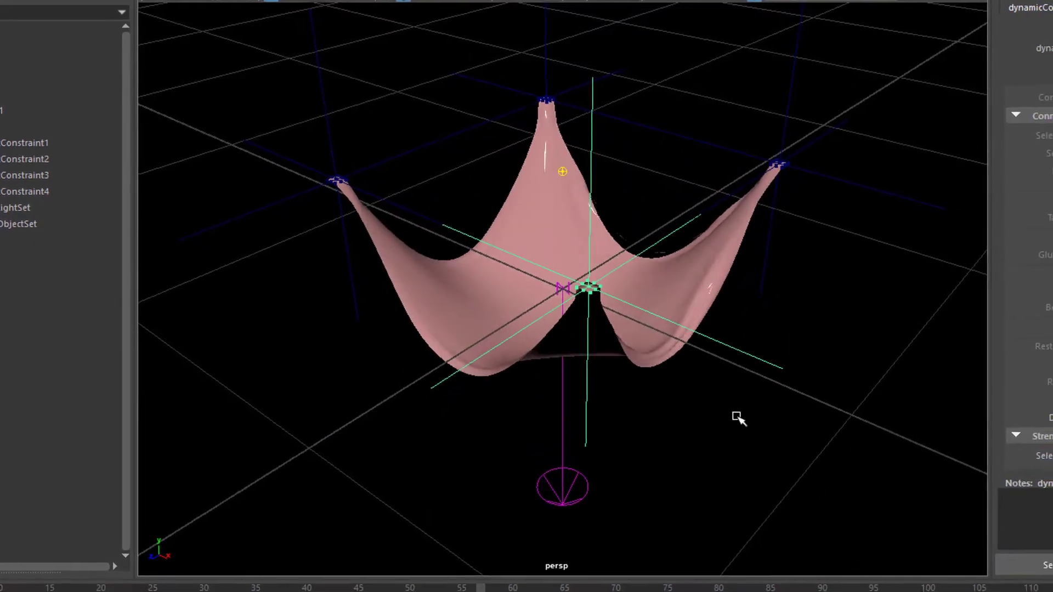
{"action": "left_click_drag", "start_coordinate": [742, 423], "coordinate": [713, 486], "text": "alt"}
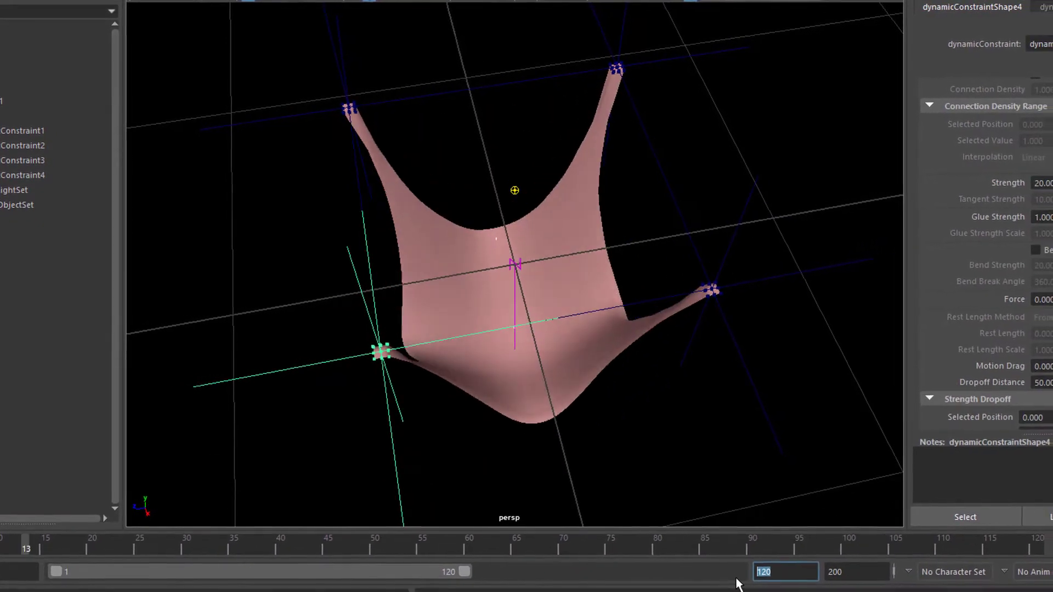
- Extend the end of the playback range to frame 500 and watch the pinned cloth keep simulating
{"action": "type", "text": "500"}
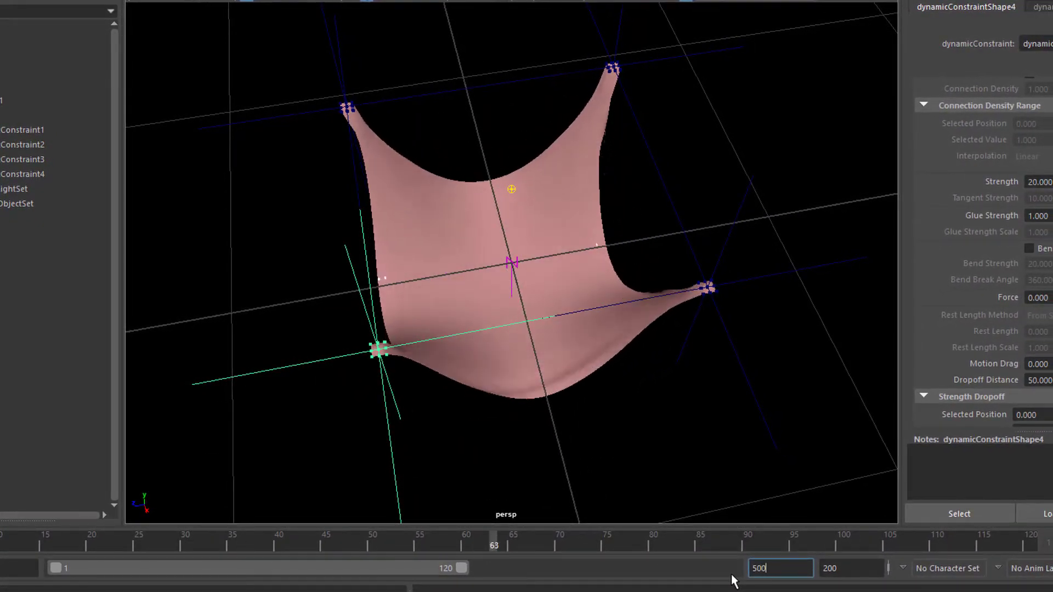
{"action": "key", "text": "Return"}
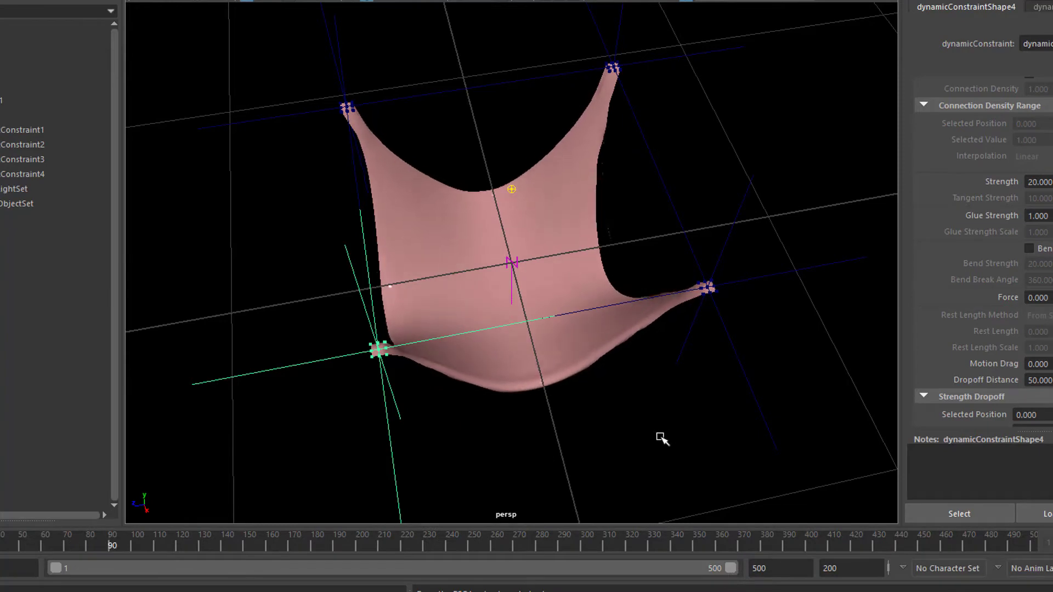
{"action": "left_click_drag", "start_coordinate": [647, 437], "coordinate": [446, 375], "text": "alt"}
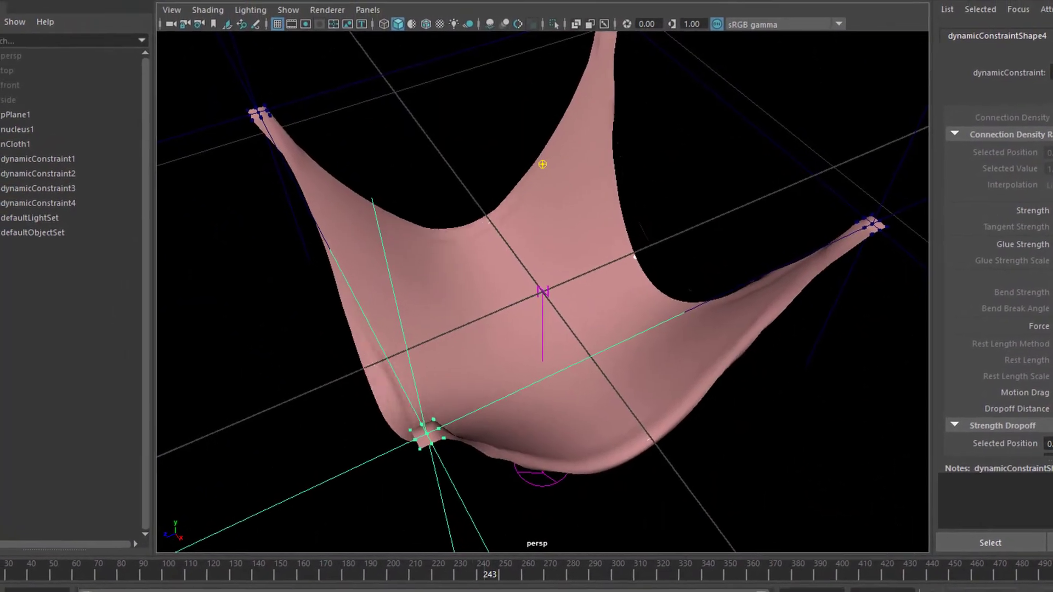
{"action": "key", "text": "w"}
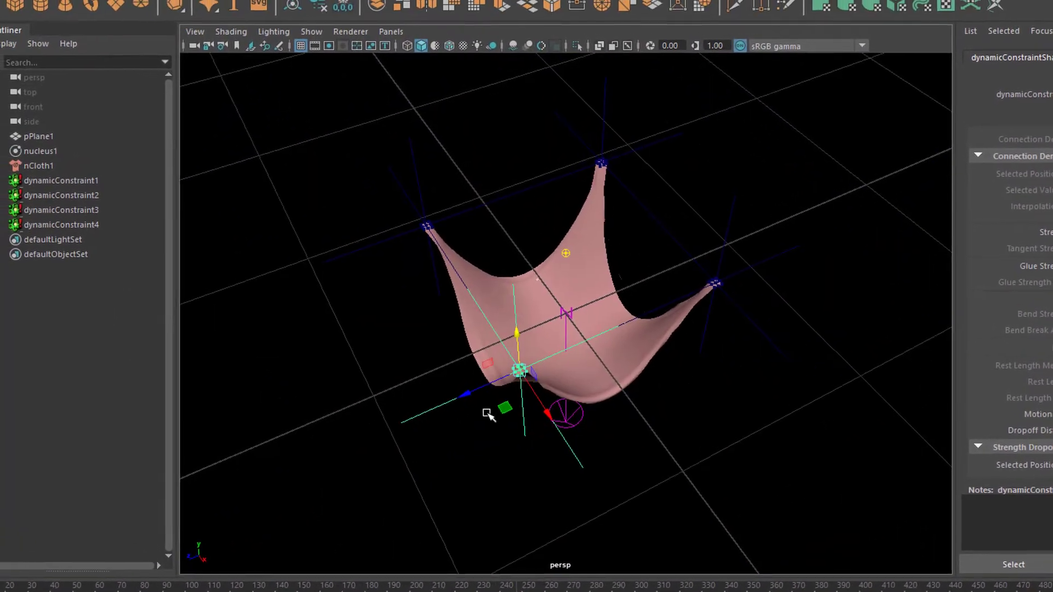
- Try a small polygon sphere raised above the cloth's centre, with a Gravity field added
{"action": "left_click_drag", "start_coordinate": [486, 414], "coordinate": [344, 132], "text": "alt"}
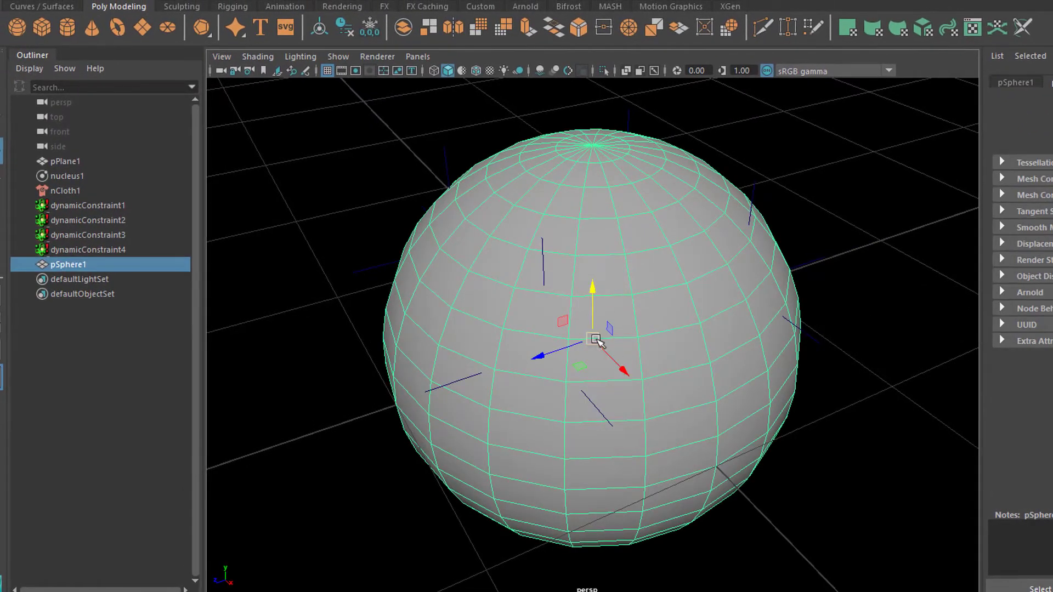
{"action": "key", "text": "r"}
{"action": "left_click_drag", "start_coordinate": [591, 340], "coordinate": [309, 424]}
{"action": "key", "text": "w"}
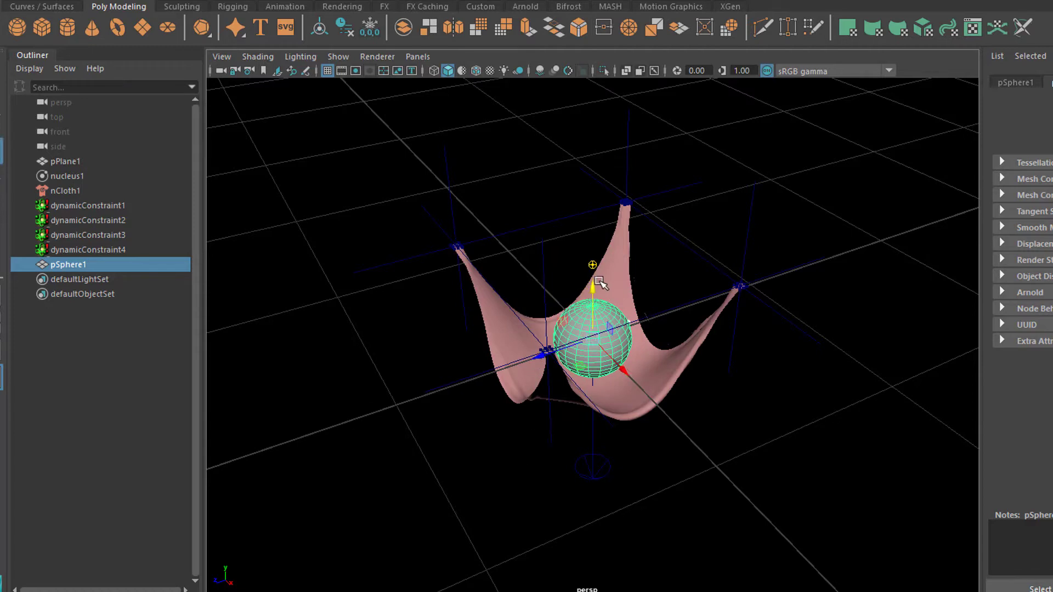
{"action": "middle_click_drag", "start_coordinate": [593, 197], "coordinate": [593, 96]}
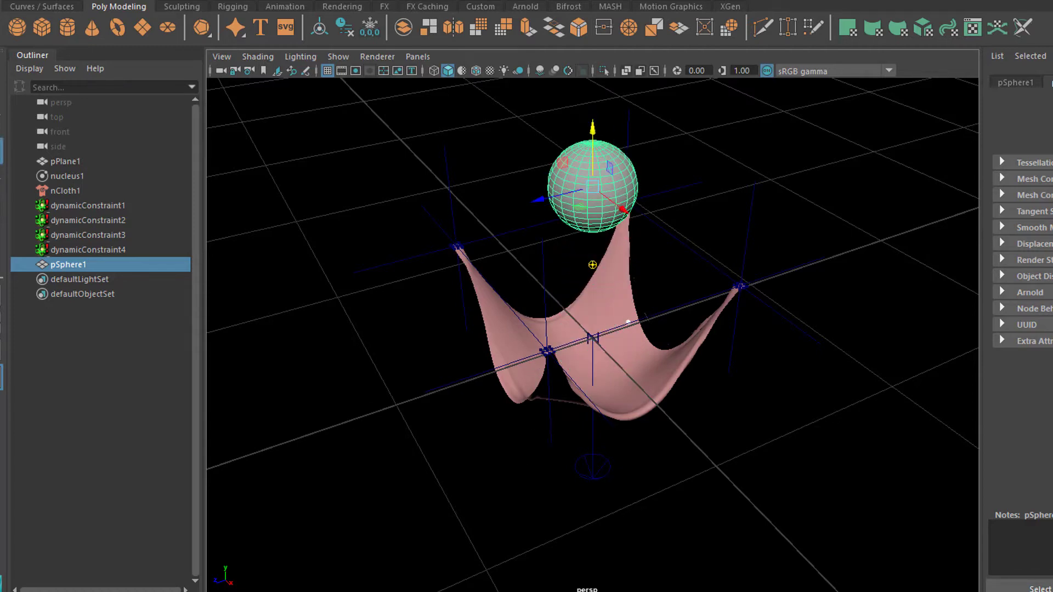
{"action": "left_click", "coordinate": [482, 0]}
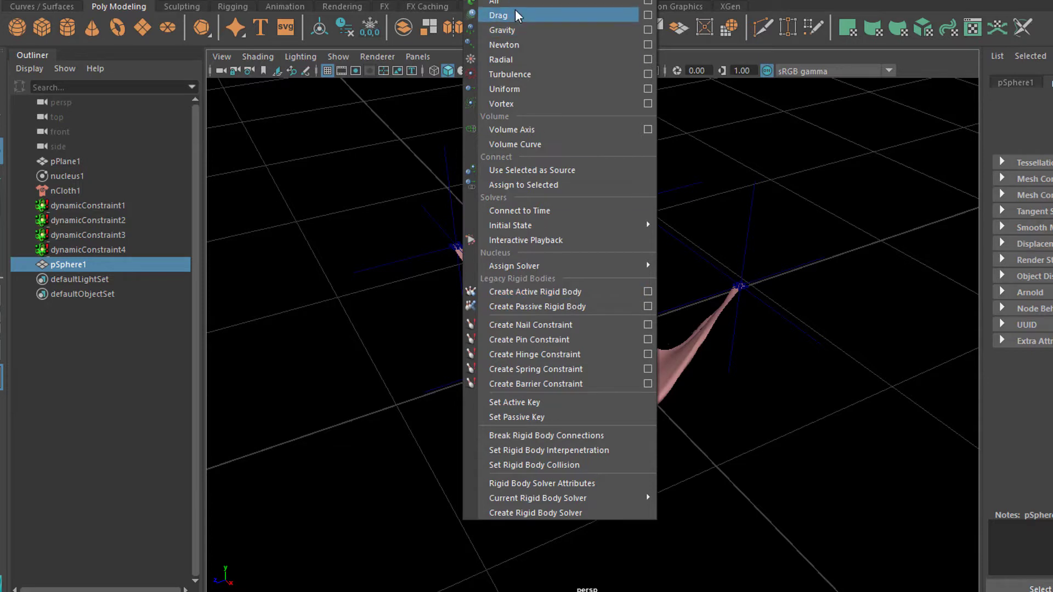
{"action": "left_click", "coordinate": [518, 31]}
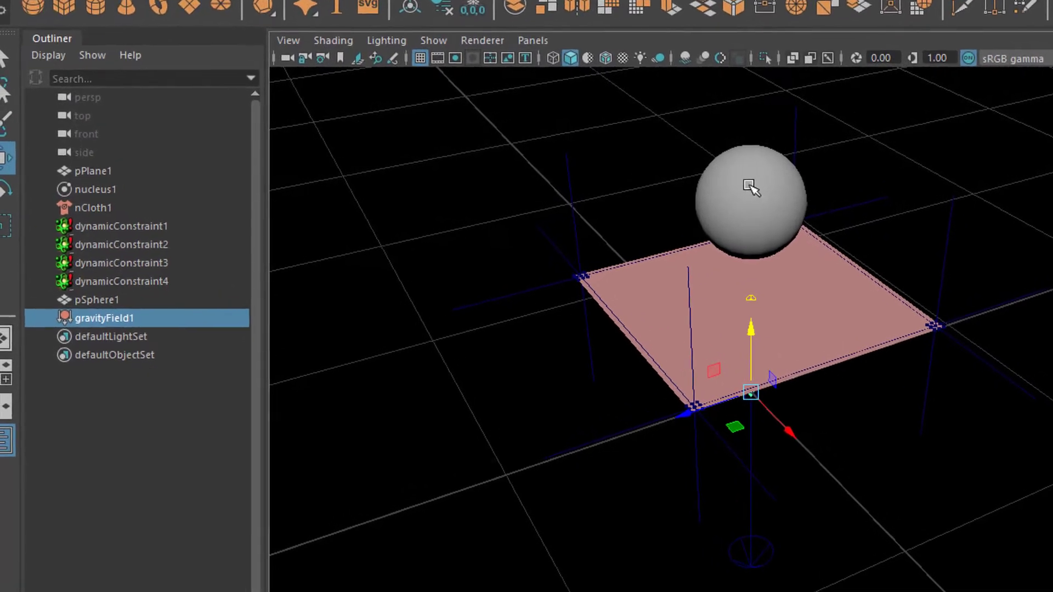
- Delete the polygon sphere and the gravity field from the scene
{"action": "left_click", "coordinate": [683, 186]}
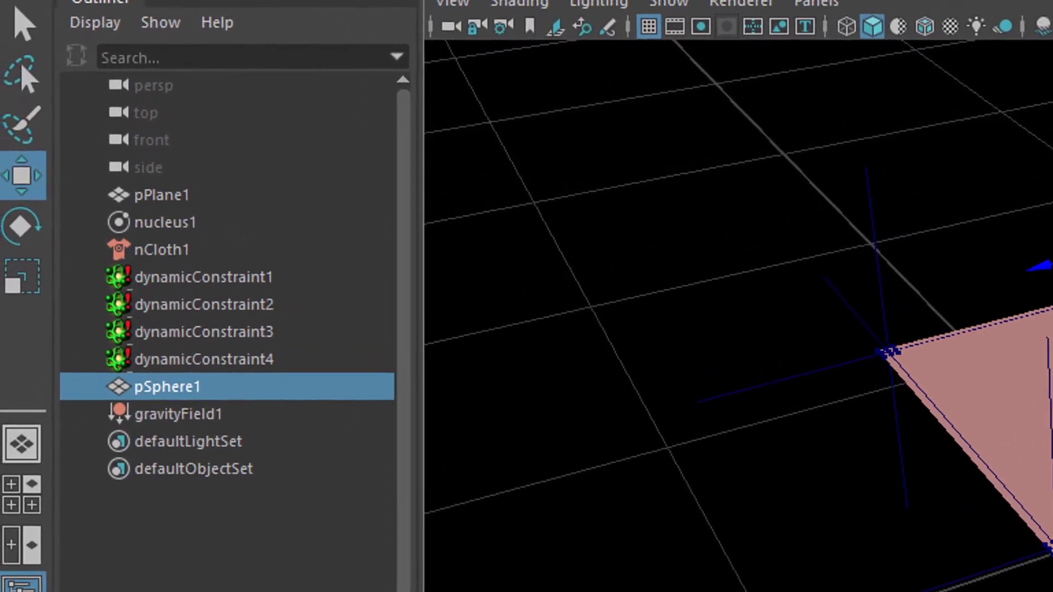
{"action": "key", "text": "Delete"}
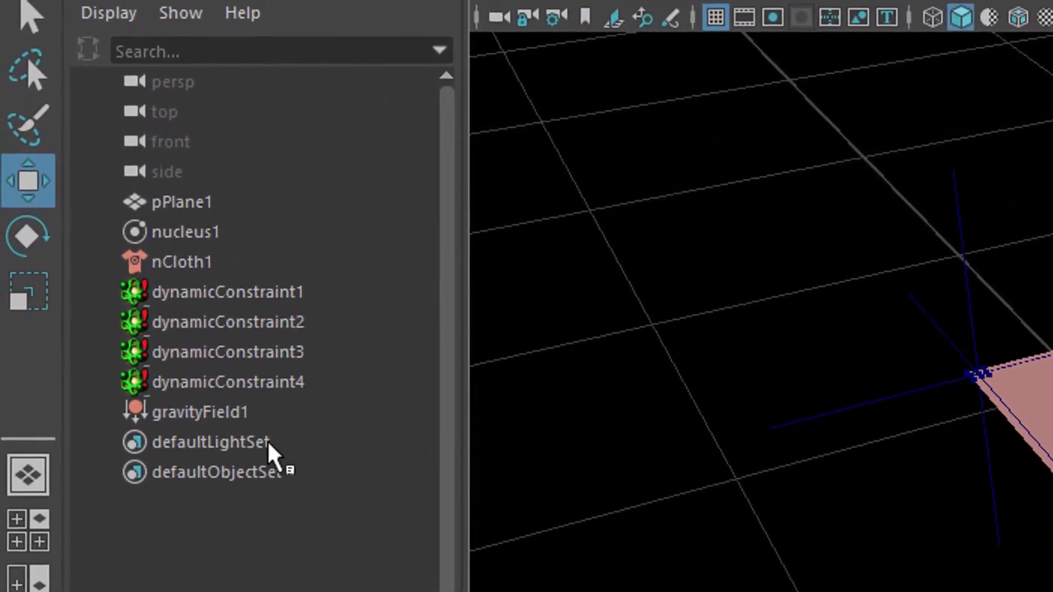
{"action": "left_click", "coordinate": [220, 389]}
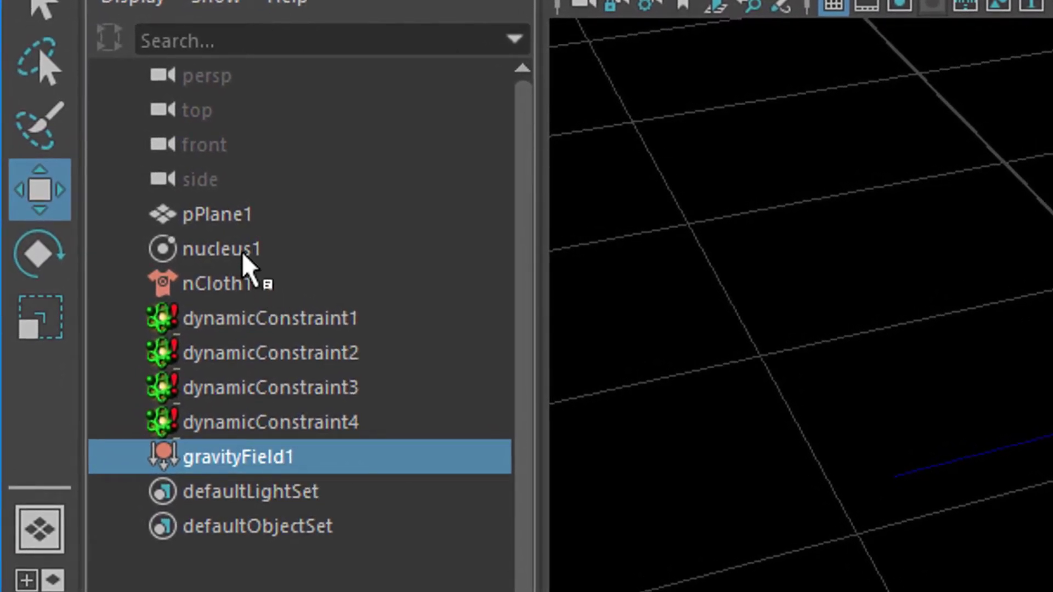
{"action": "key", "text": "Delete"}
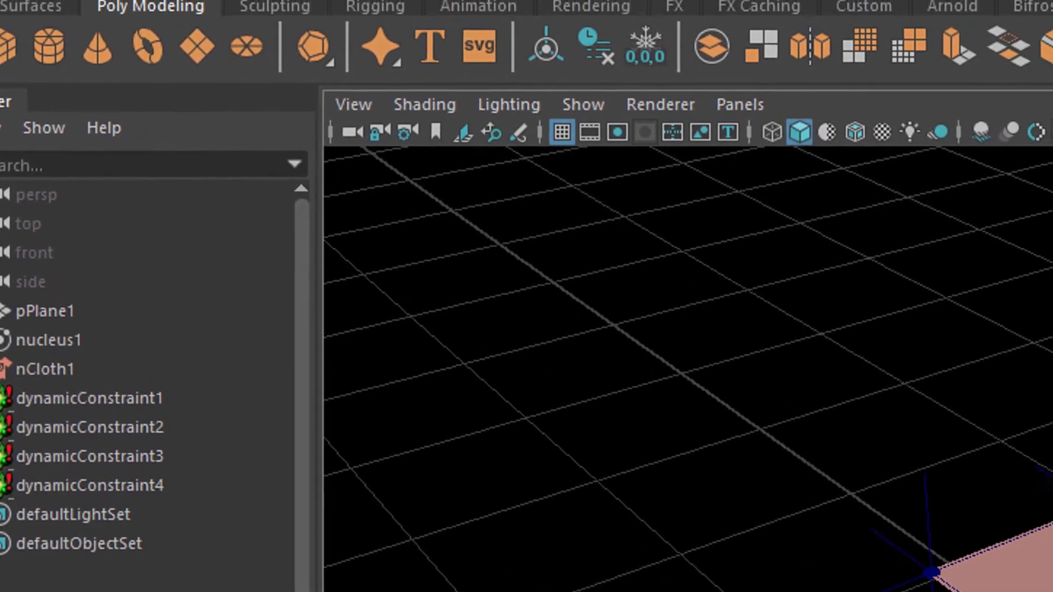
- Set the default nParticle type to Balls in the particle creation options
{"action": "scroll", "coordinate": [574, 376], "scroll_direction": "up", "scroll_amount": 3}
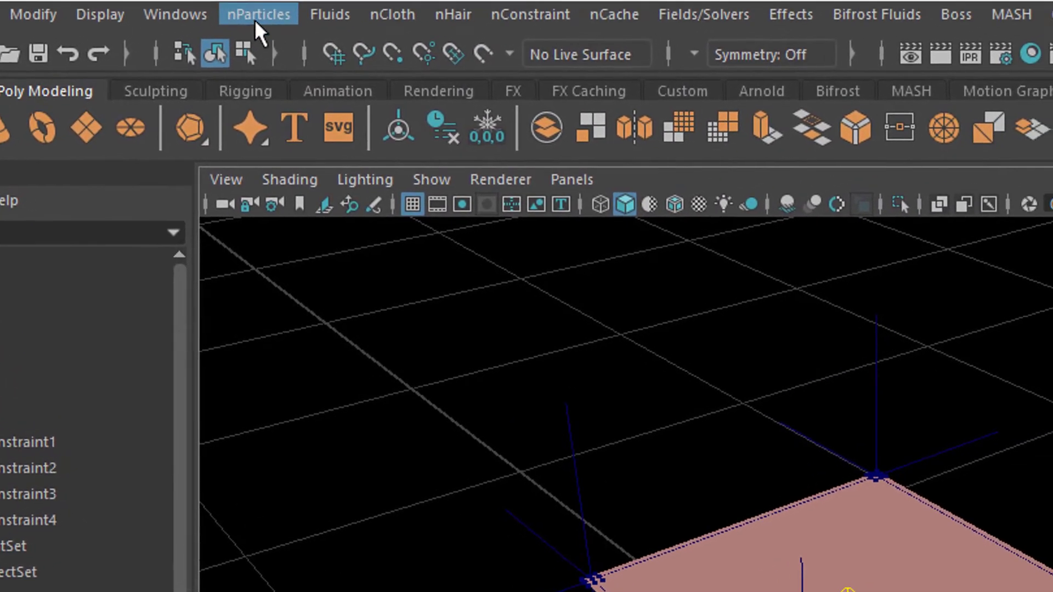
{"action": "left_click", "coordinate": [277, 4]}
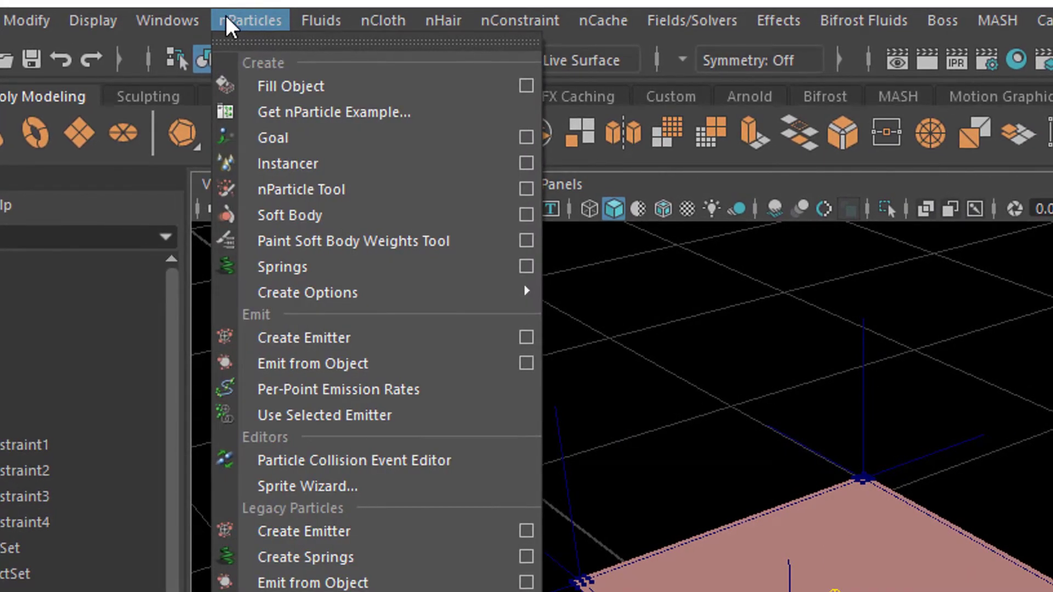
{"action": "left_click", "coordinate": [387, 9]}
{"action": "mouse_move", "coordinate": [255, 10]}
{"action": "mouse_move", "coordinate": [340, 293]}
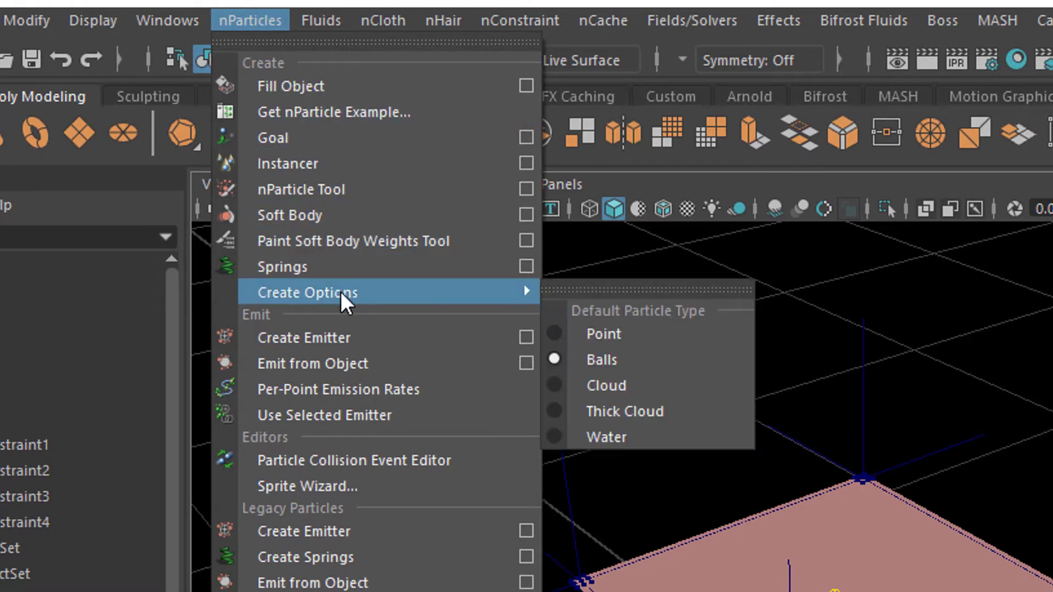
{"action": "left_click", "coordinate": [637, 361]}
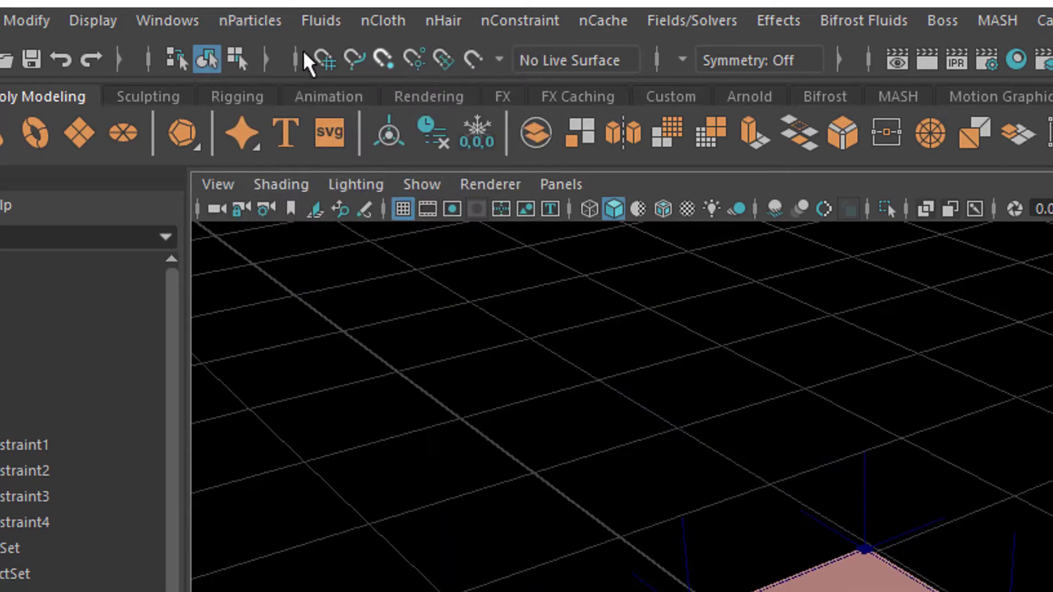
- Create an Omni nParticle emitter on the nucleus1 solver with its options reset to the defaults
{"action": "left_click", "coordinate": [232, 21]}
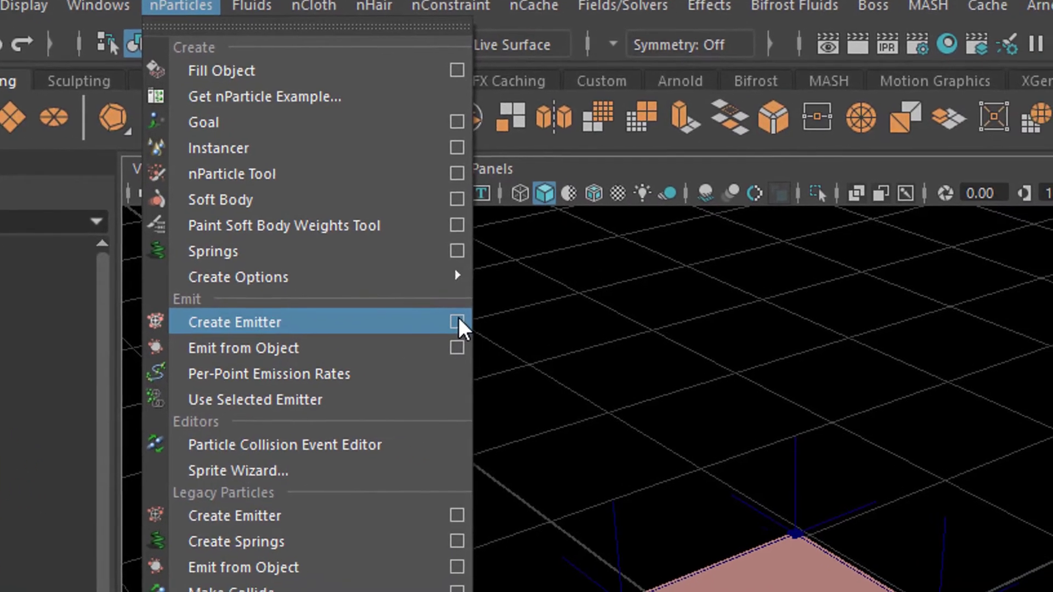
{"action": "left_click", "coordinate": [526, 337]}
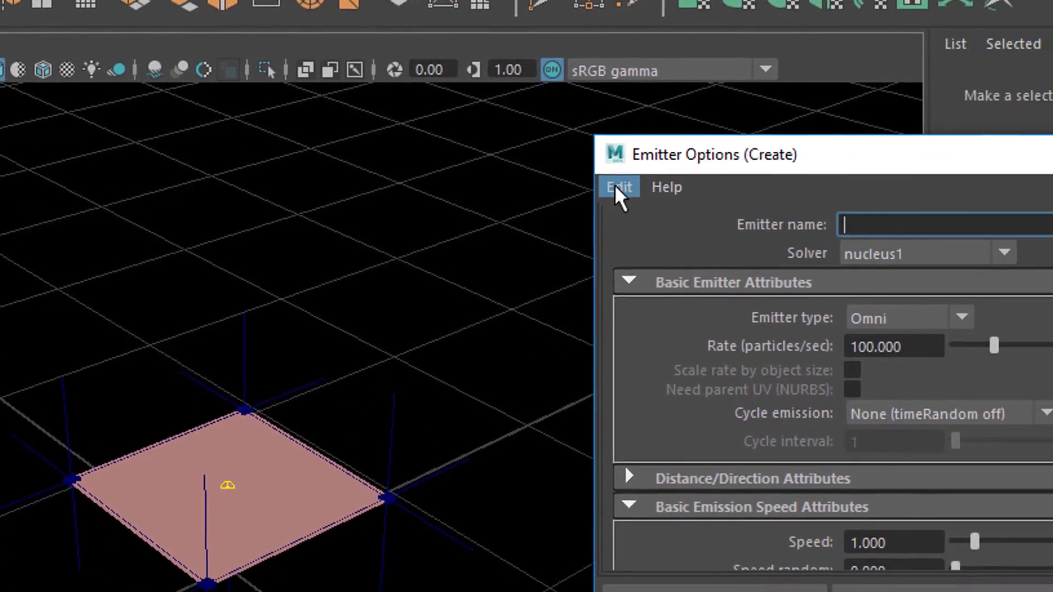
{"action": "left_click", "coordinate": [617, 187]}
{"action": "left_click", "coordinate": [675, 240]}
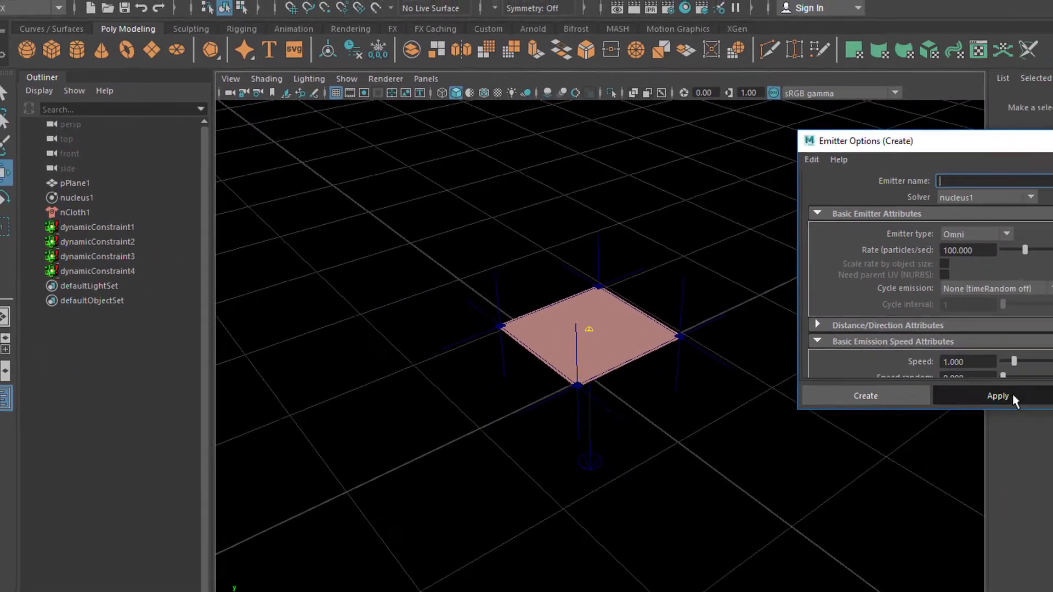
{"action": "left_click", "coordinate": [888, 369]}
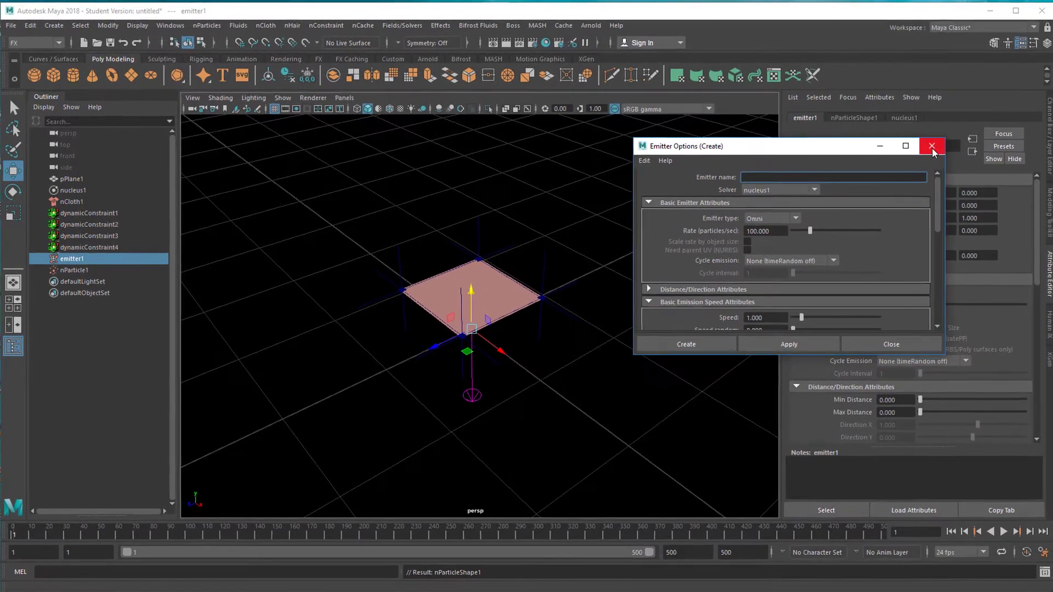
{"action": "left_click", "coordinate": [1049, 143]}
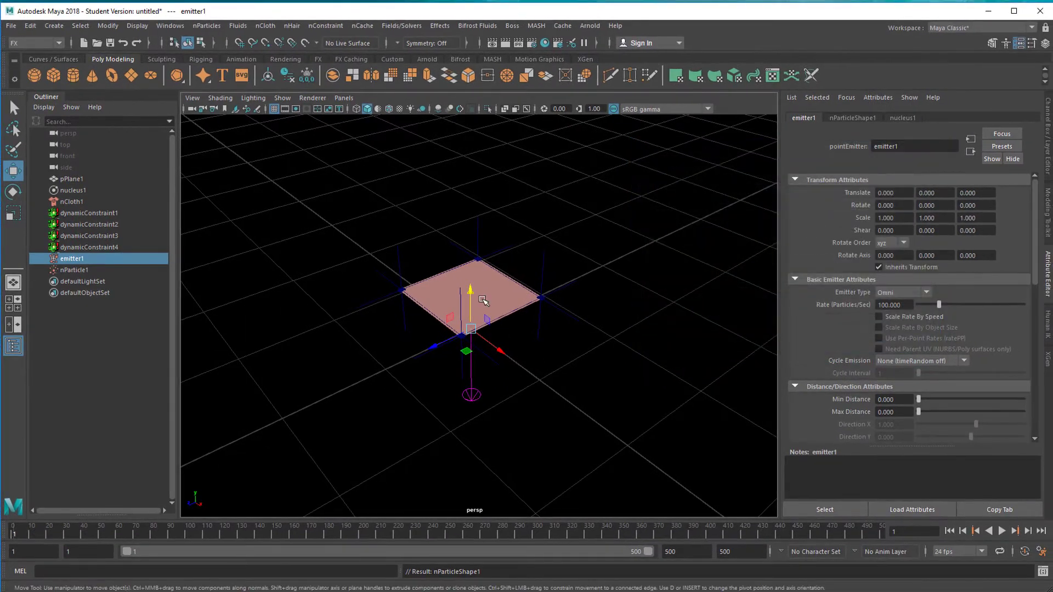
- Raise the emitter about 2.18 units above the cloth and play the ball simulation to roughly frame 87
{"action": "left_click_drag", "start_coordinate": [474, 295], "coordinate": [470, 115]}
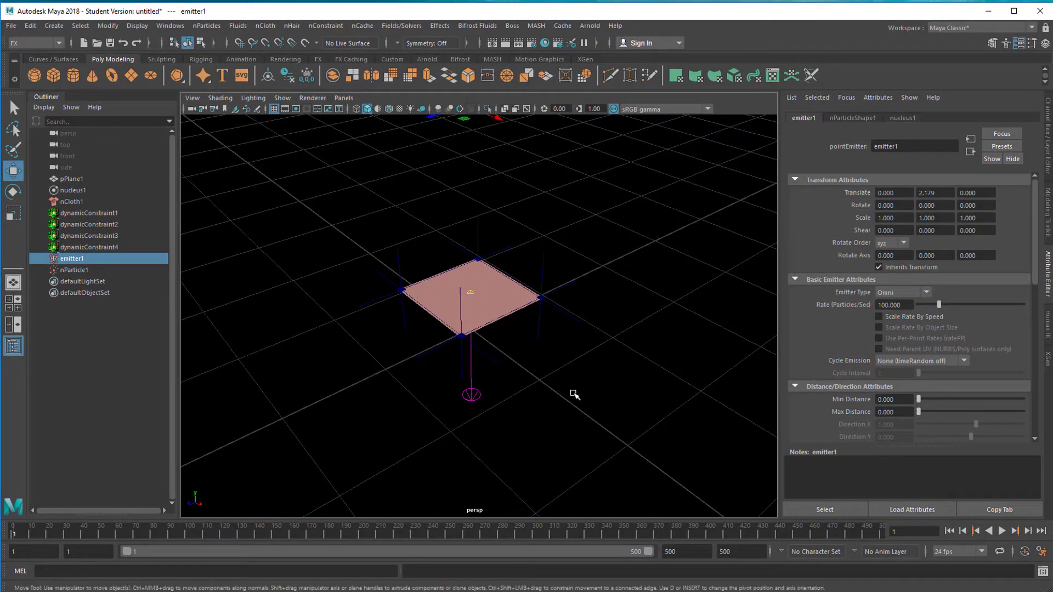
{"action": "scroll", "coordinate": [547, 394], "scroll_direction": "down", "scroll_amount": 2}
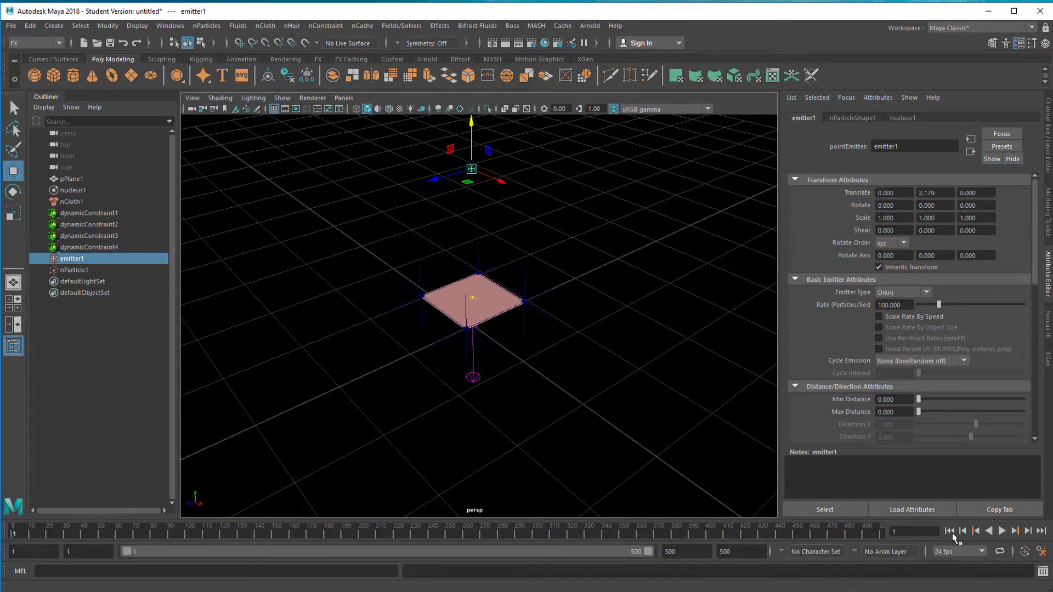
{"action": "left_click", "coordinate": [1002, 531]}
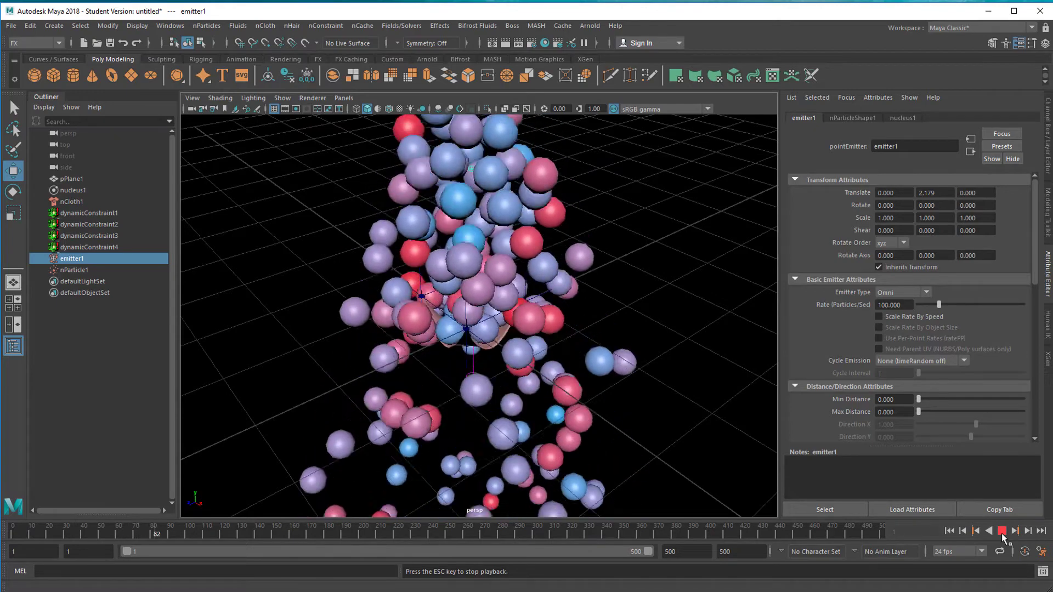
{"action": "key", "text": "Escape"}
{"action": "mouse_move", "coordinate": [608, 448]}
{"action": "left_mouse_down", "text": "alt"}
{"action": "mouse_move", "coordinate": [504, 383]}
{"action": "mouse_move", "coordinate": [559, 441]}
{"action": "mouse_move", "coordinate": [595, 439]}
{"action": "left_mouse_up", "text": "alt"}
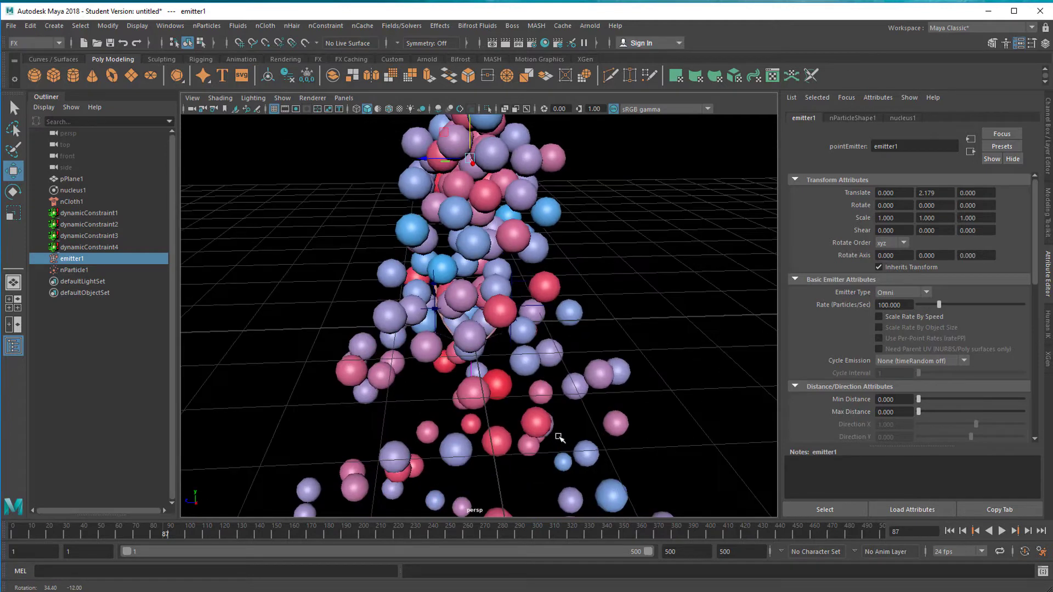
- Set the particle radius of nParticle1 to 0.04
{"action": "left_click", "coordinate": [83, 270]}
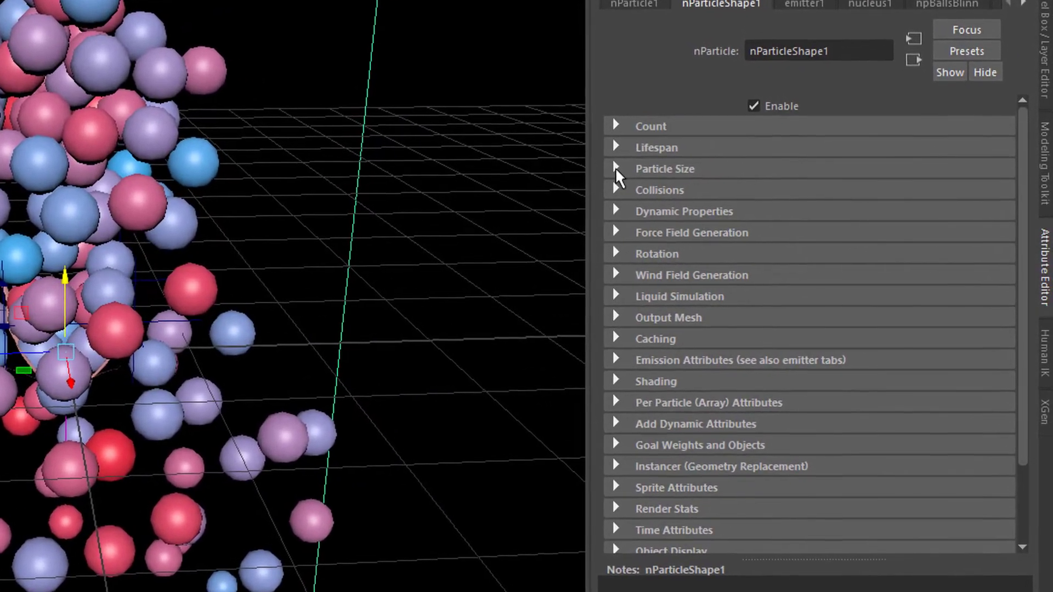
{"action": "left_click", "coordinate": [614, 168]}
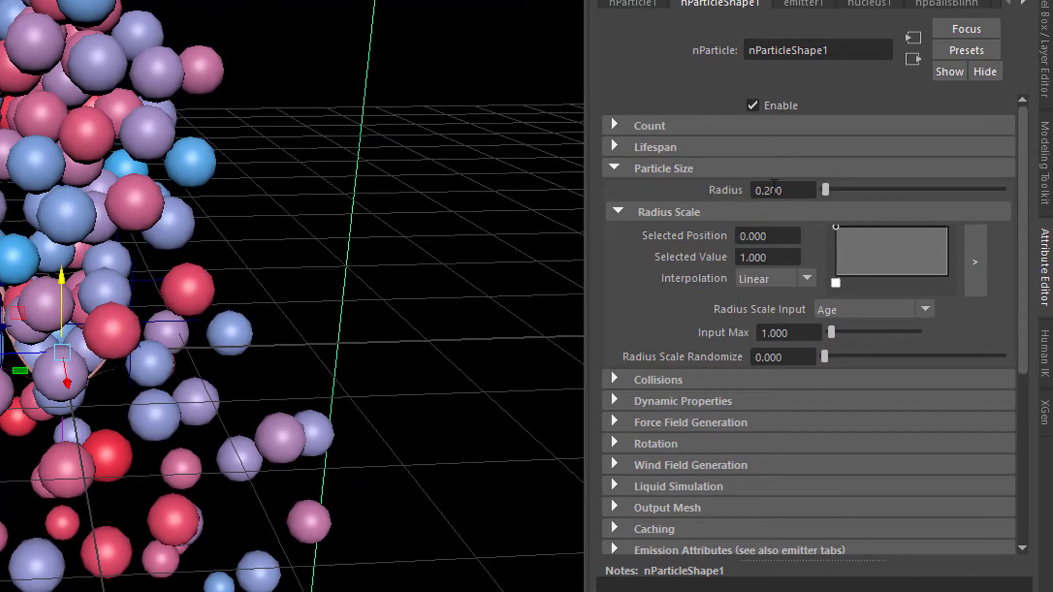
{"action": "left_click", "coordinate": [796, 191]}
{"action": "key", "text": "BackSpace"}
{"action": "key", "text": "BackSpace"}
{"action": "key", "text": "BackSpace"}
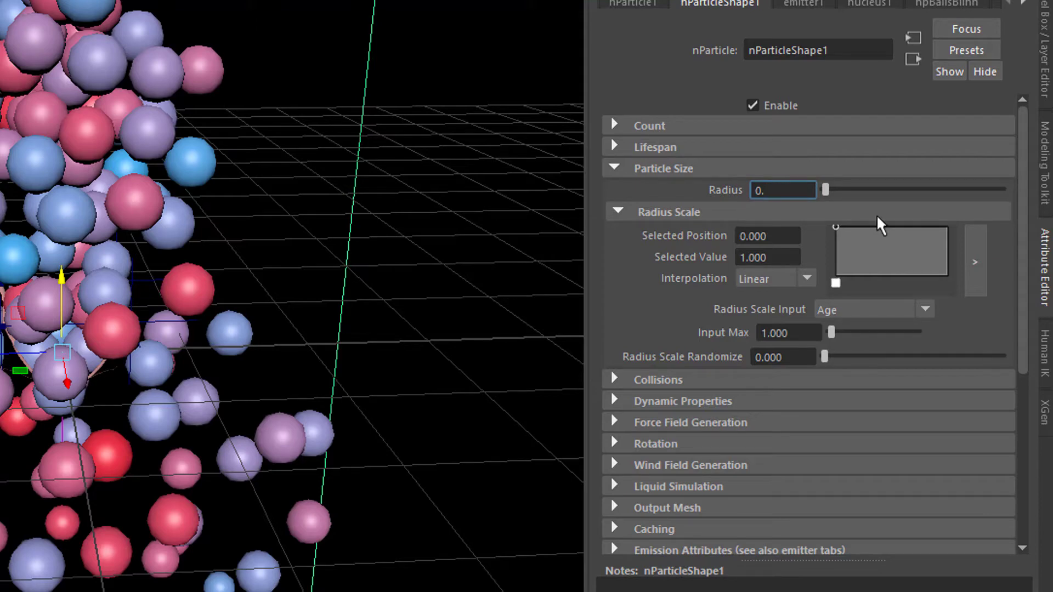
{"action": "type", "text": "0"}
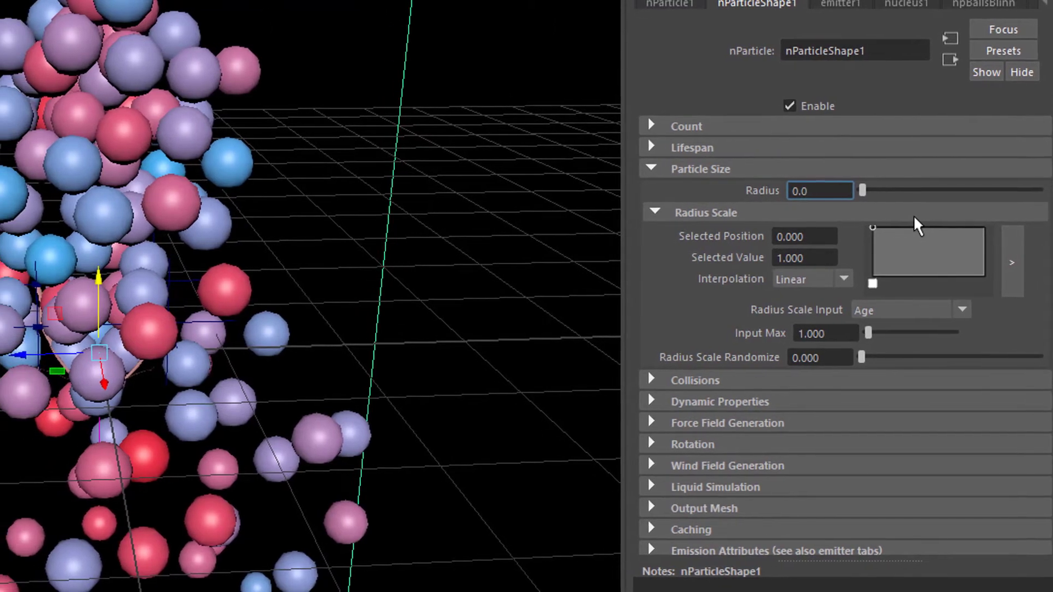
{"action": "type", "text": "4"}
{"action": "key", "text": "Return"}
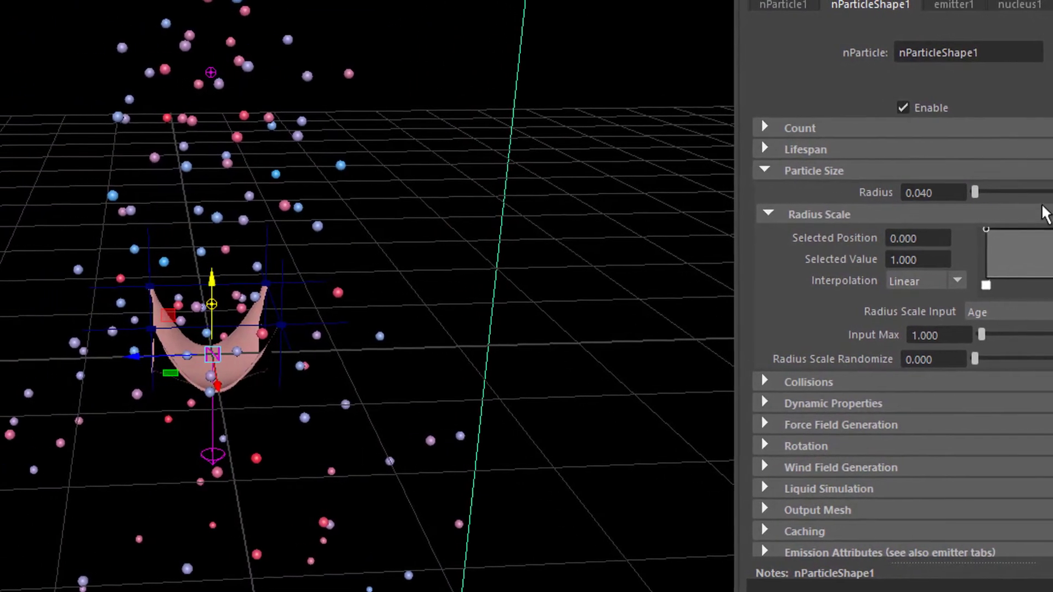
- Play the simulation of the smaller balls filling the cloth and change the perspective view's background to grey
{"action": "left_click_drag", "start_coordinate": [409, 499], "coordinate": [616, 507], "text": "alt"}
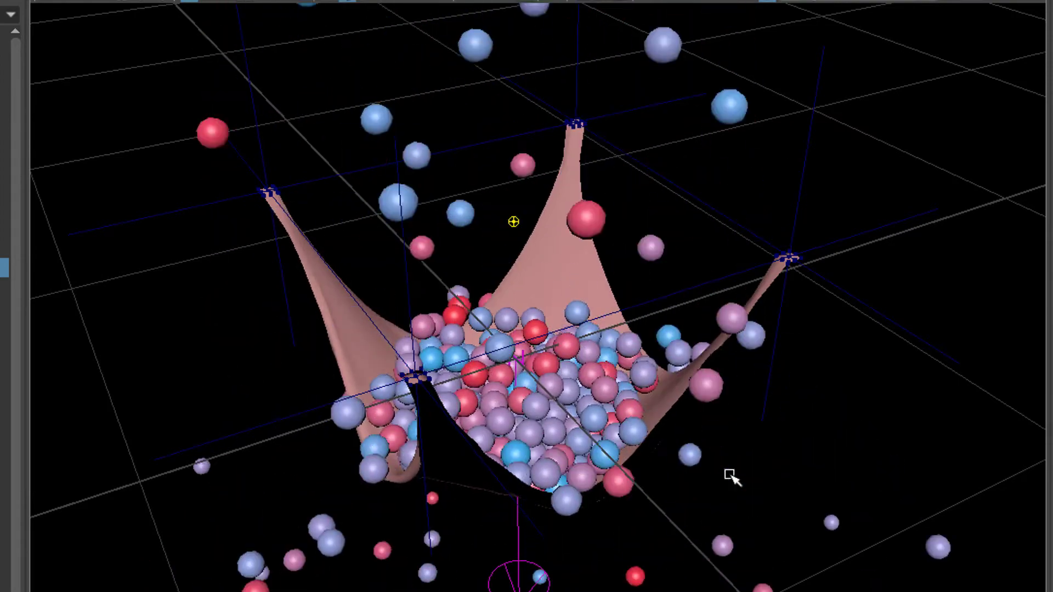
{"action": "key", "text": "alt+b"}
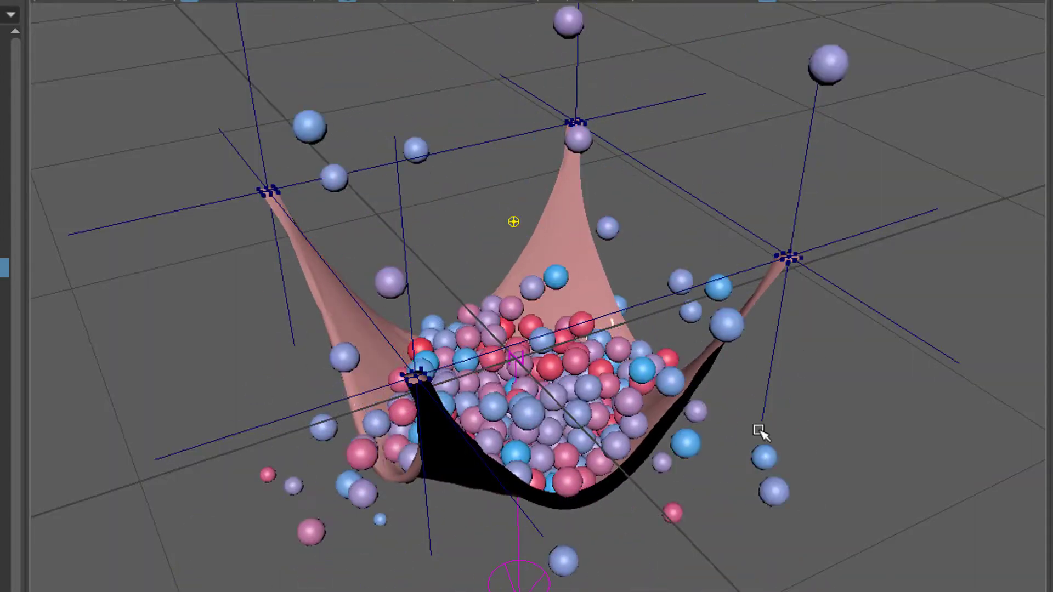
{"action": "left_click_drag", "start_coordinate": [740, 416], "coordinate": [623, 449], "text": "alt"}
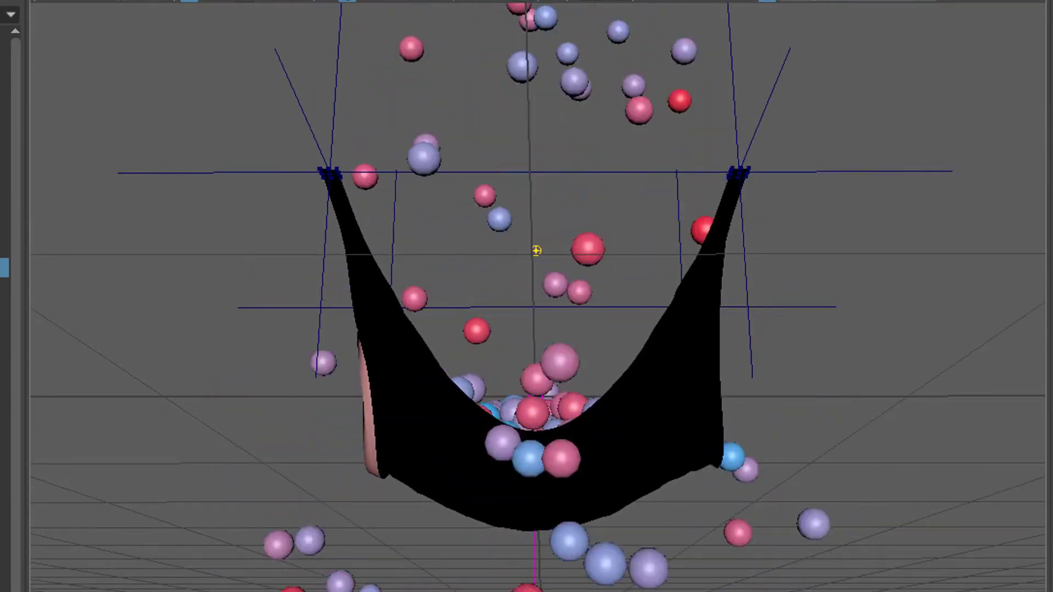
{"action": "left_click_drag", "start_coordinate": [553, 463], "coordinate": [644, 545], "text": "alt"}
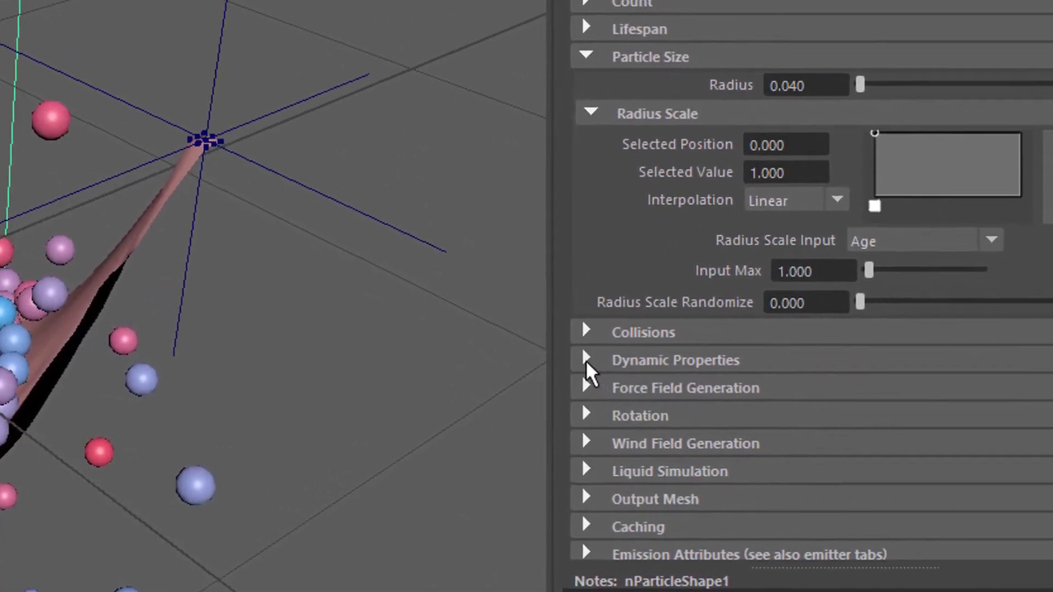
- Set the mass of nParticle1 to 10 in its dynamic properties and play the simulation to about frame 313
{"action": "left_click", "coordinate": [581, 359]}
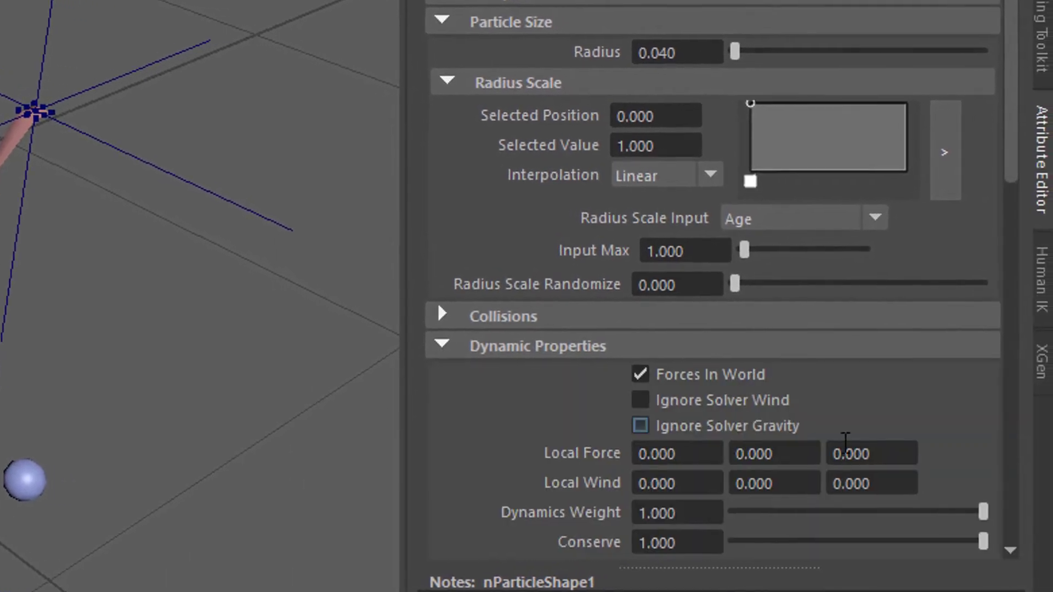
{"action": "left_click_drag", "start_coordinate": [1015, 179], "coordinate": [973, 304]}
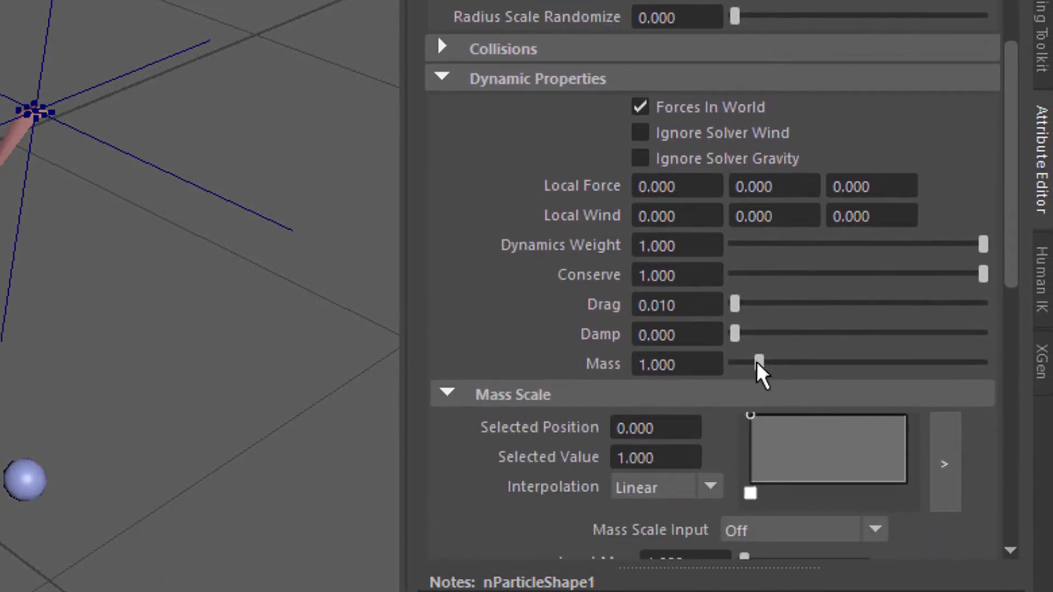
{"action": "left_click_drag", "start_coordinate": [759, 362], "coordinate": [987, 378]}
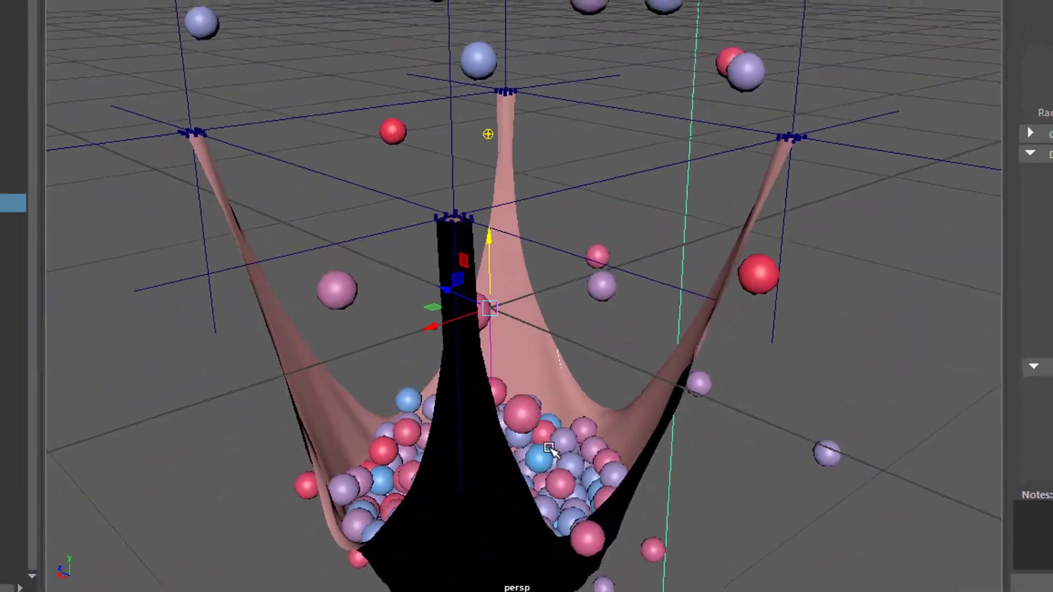
{"action": "left_click_drag", "start_coordinate": [626, 465], "coordinate": [630, 255], "text": "alt"}
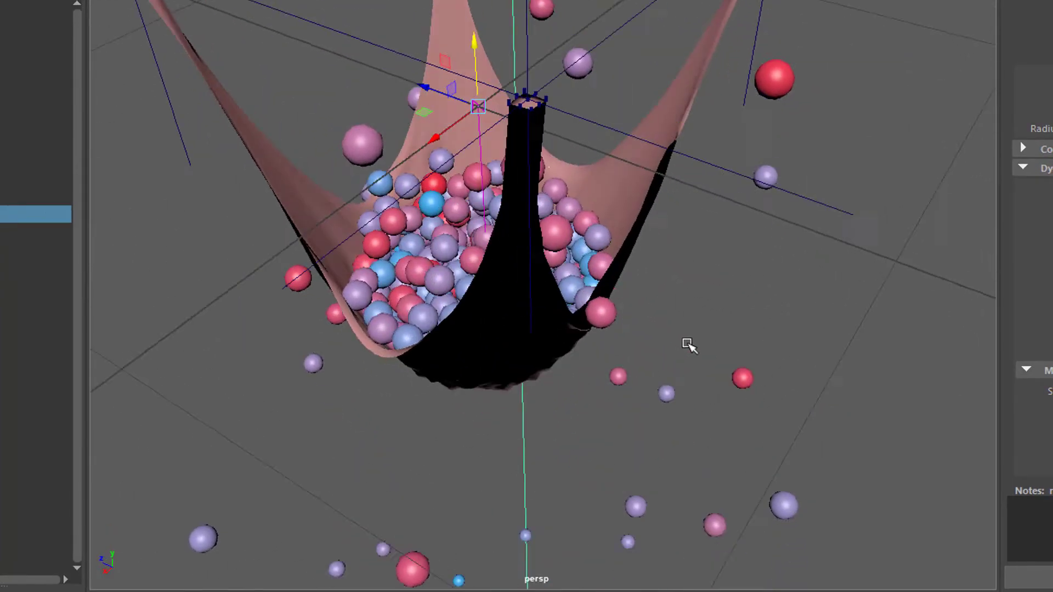
{"action": "left_click_drag", "start_coordinate": [689, 345], "coordinate": [582, 465], "text": "alt"}
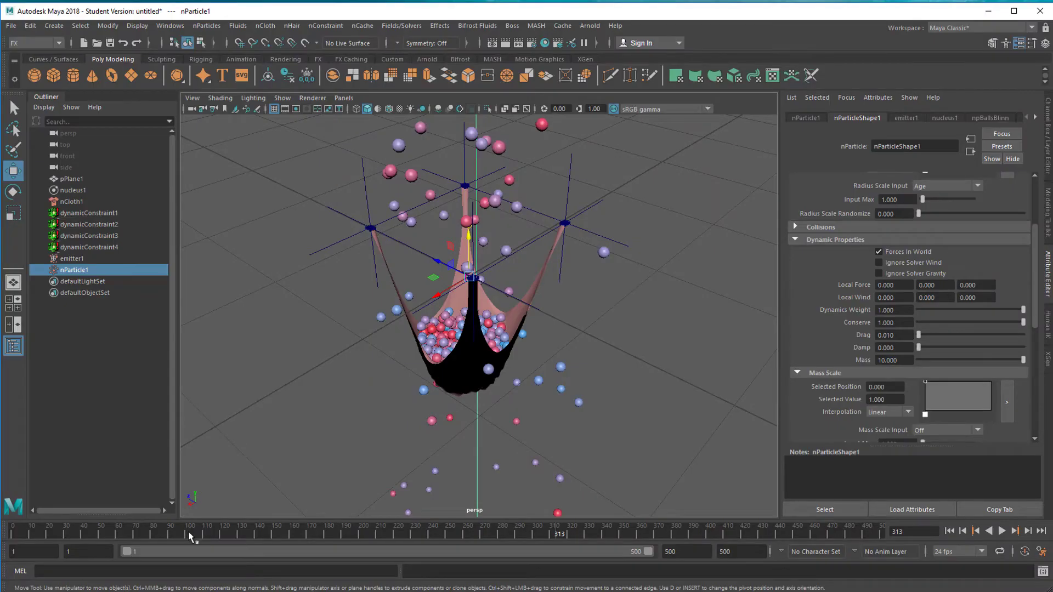
- Keyframe all four dynamic constraints at frame 102, raised above the cloth at frame 104, and back at their original height shortly after
{"action": "left_click", "coordinate": [193, 531]}
{"action": "left_click", "coordinate": [84, 213]}
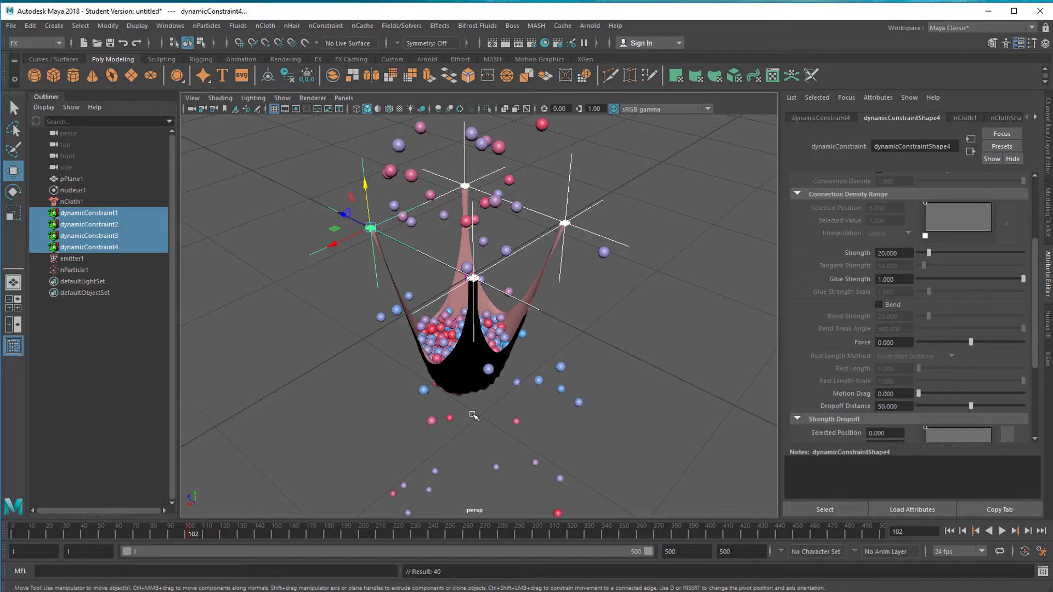
{"action": "scroll", "coordinate": [490, 424], "scroll_direction": "up", "scroll_amount": 4}
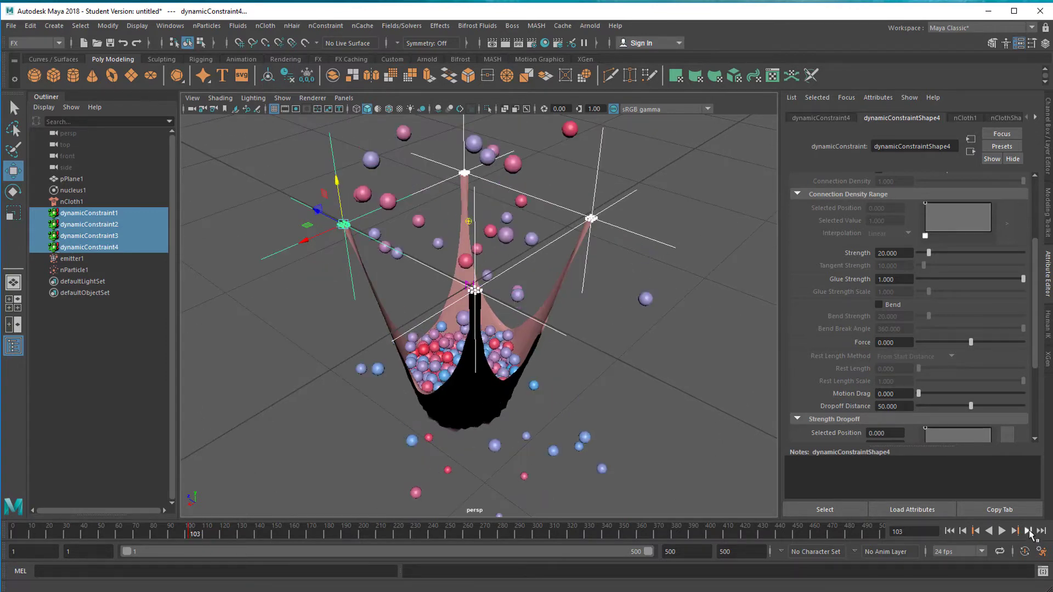
{"action": "left_click", "coordinate": [1029, 531]}
{"action": "left_click", "coordinate": [1029, 531]}
{"action": "left_click", "coordinate": [1028, 532]}
{"action": "left_click", "coordinate": [1028, 532]}
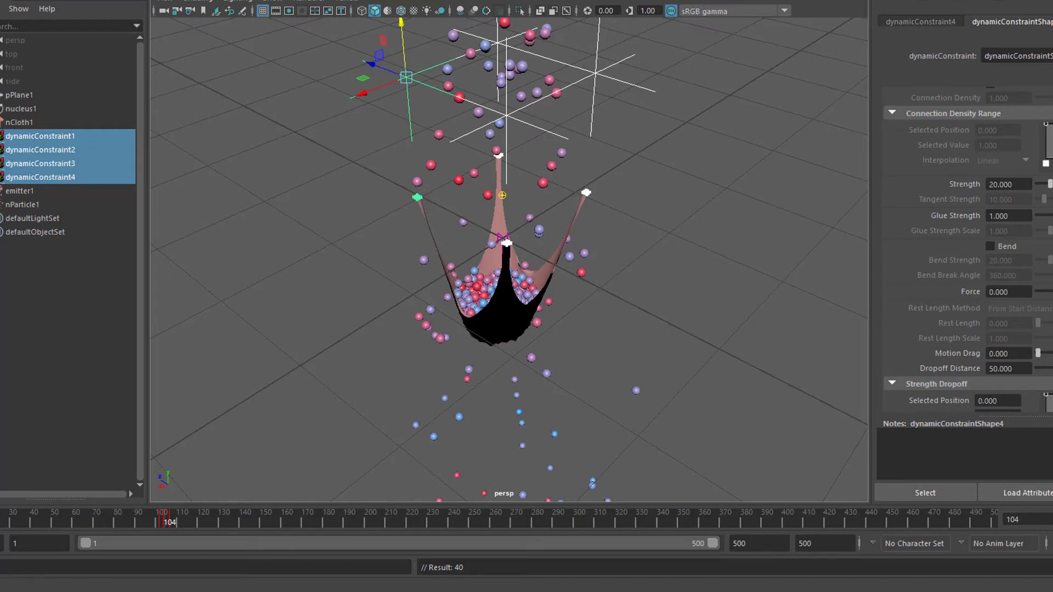
- Play the simulation from the first frame and examine how the cloth and balls react to the animated constraints
{"action": "key", "text": "shift+alt+v"}
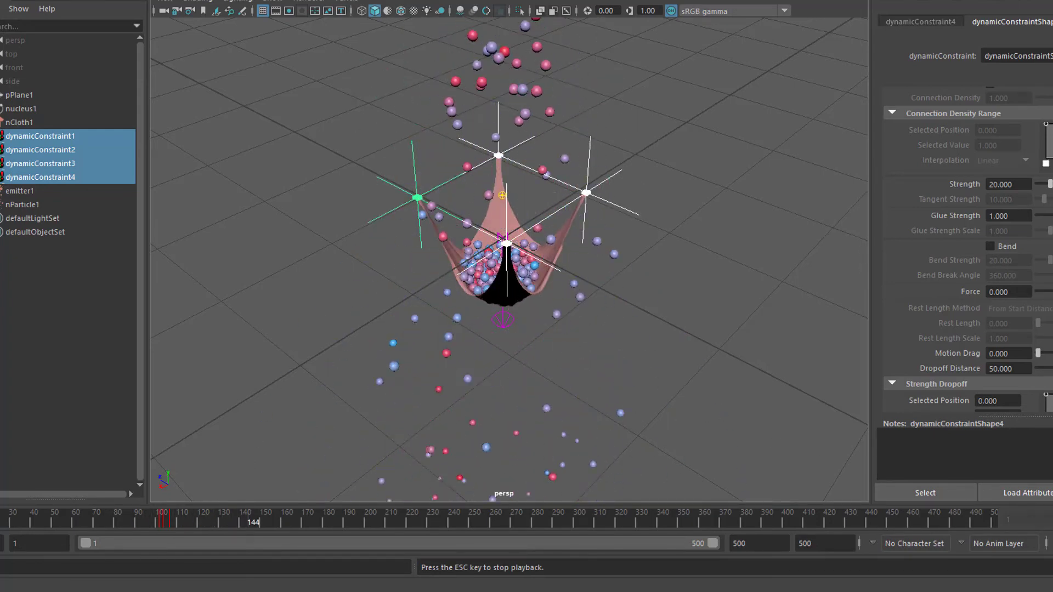
{"action": "scroll", "coordinate": [700, 379], "scroll_direction": "up", "scroll_amount": 8}
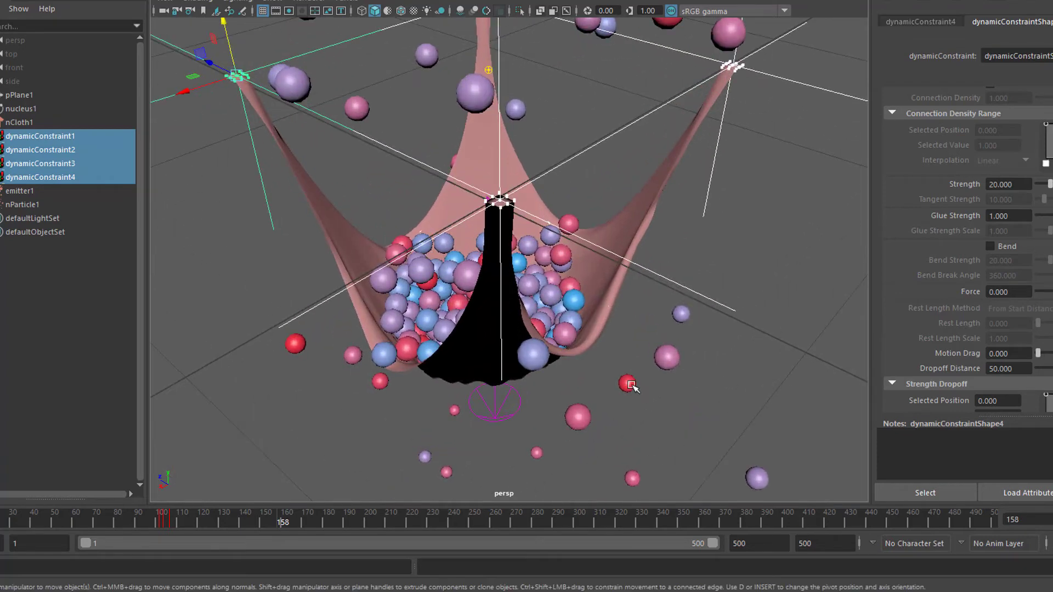
{"action": "key", "text": "alt+shift+v"}
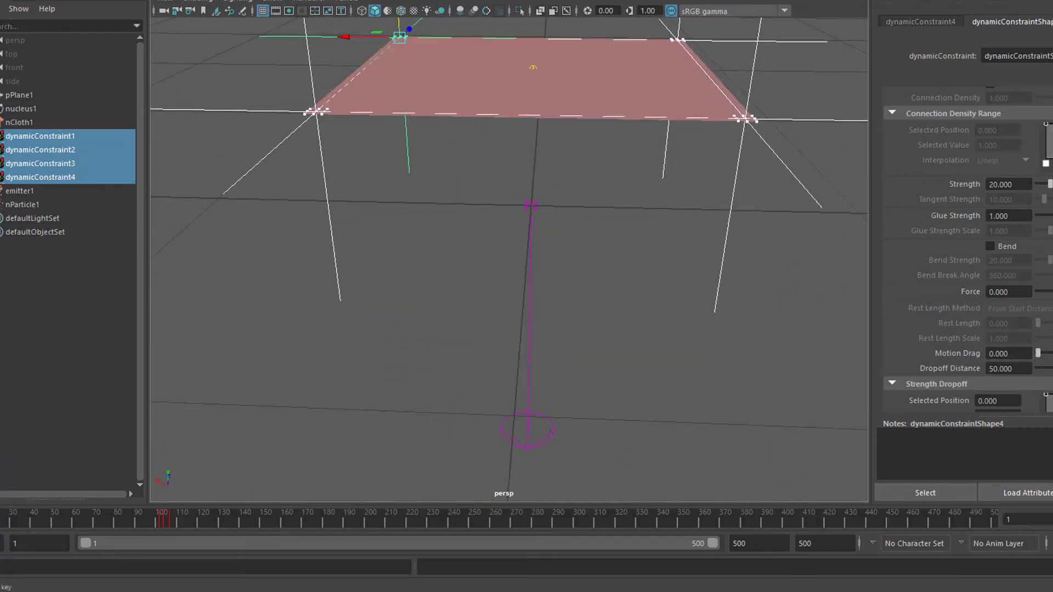
{"action": "left_click_drag", "start_coordinate": [670, 351], "coordinate": [669, 459], "text": "alt"}
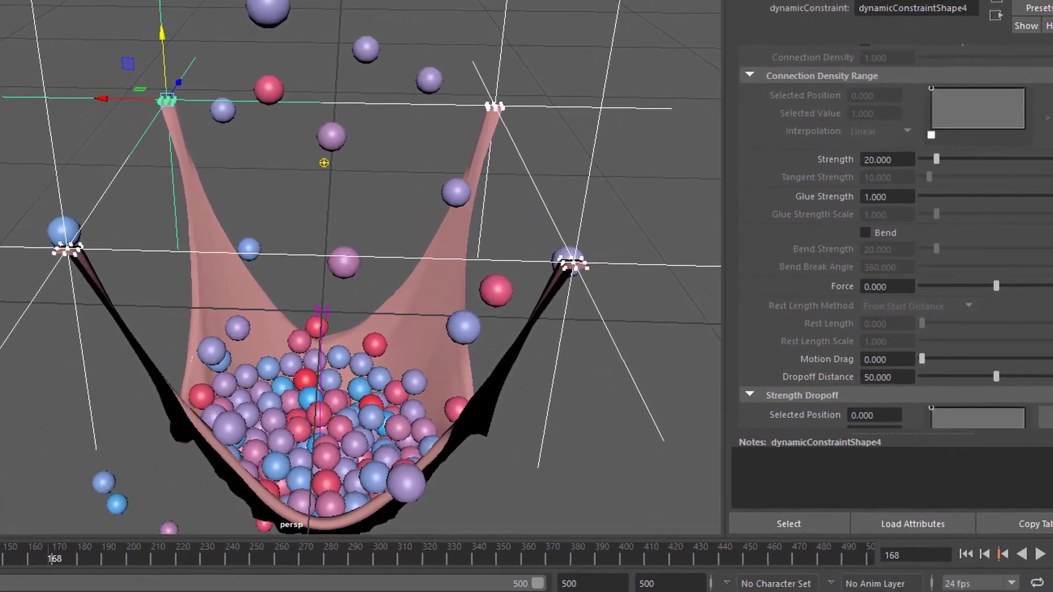
- Set the mass of nParticle1 to about 3.627 and replay the simulation from frame 1
{"action": "left_click", "coordinate": [587, 327]}
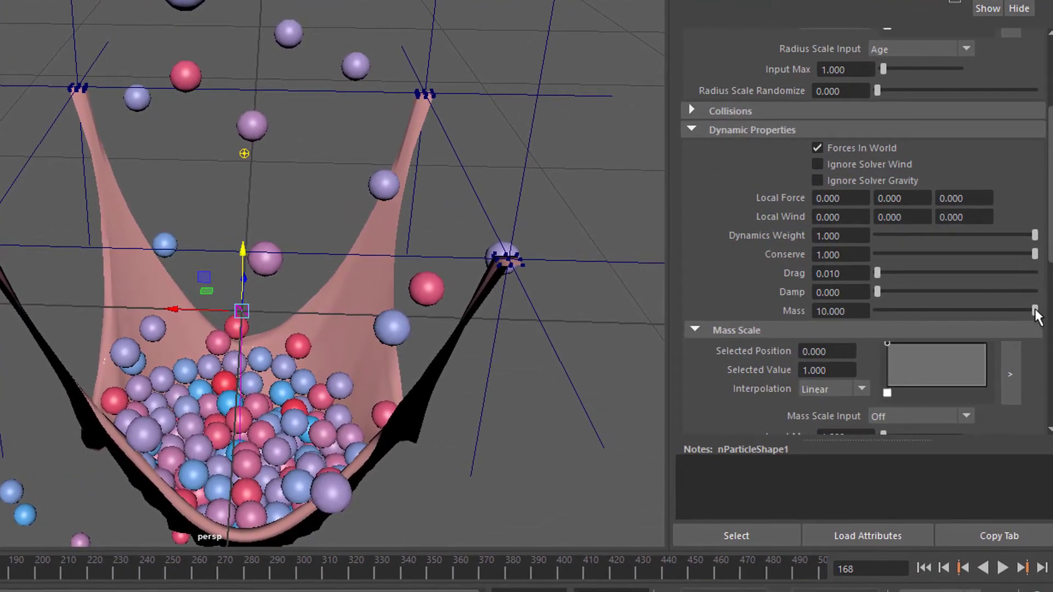
{"action": "left_click", "coordinate": [927, 570]}
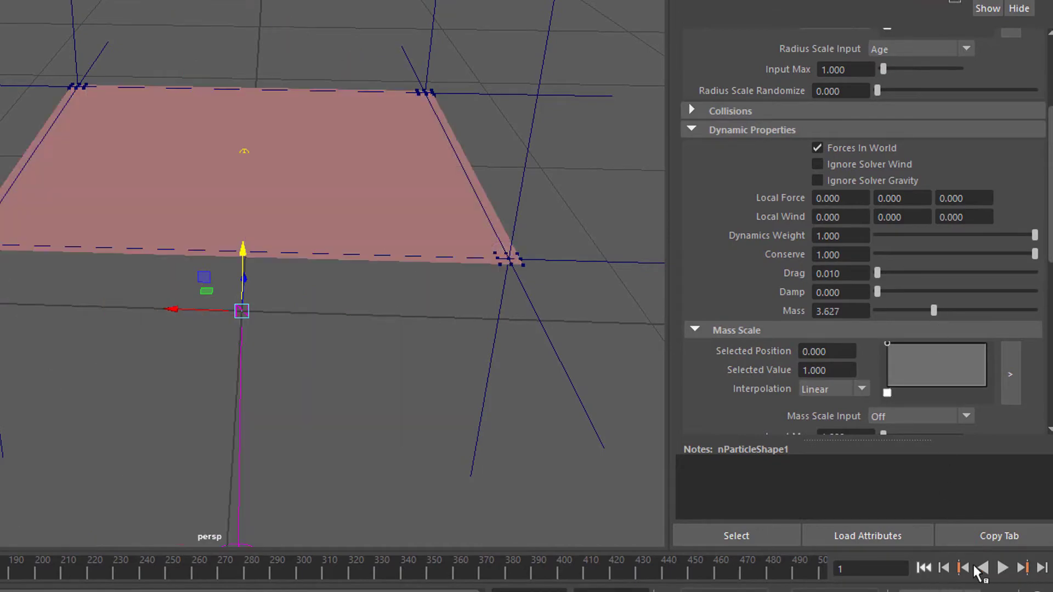
{"action": "left_click", "coordinate": [999, 569]}
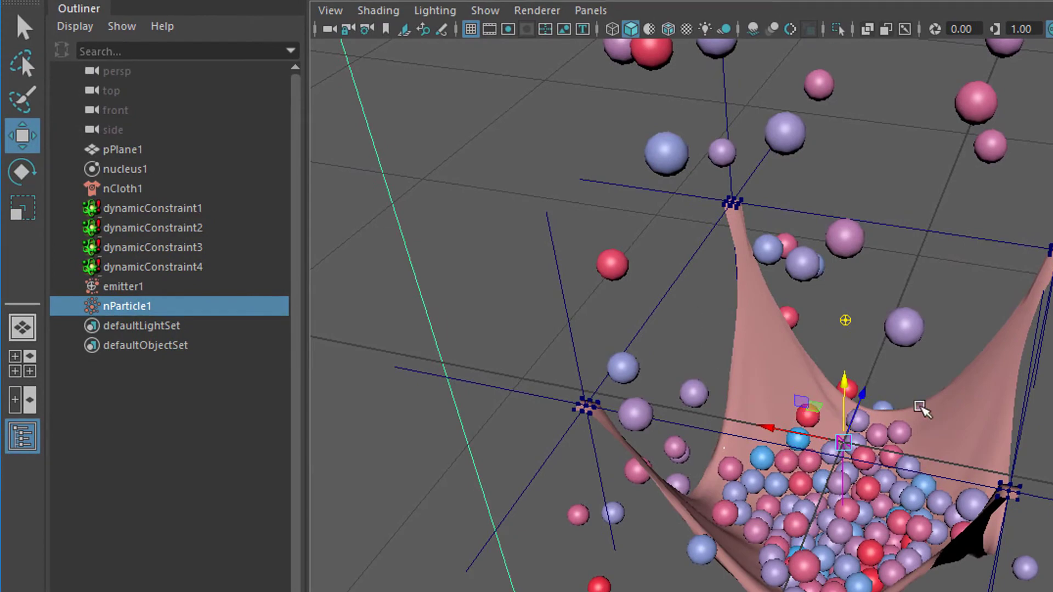
- In the top view, move the four corner constraints diagonally outward from the cloth at frame 180
{"action": "key", "text": "space"}
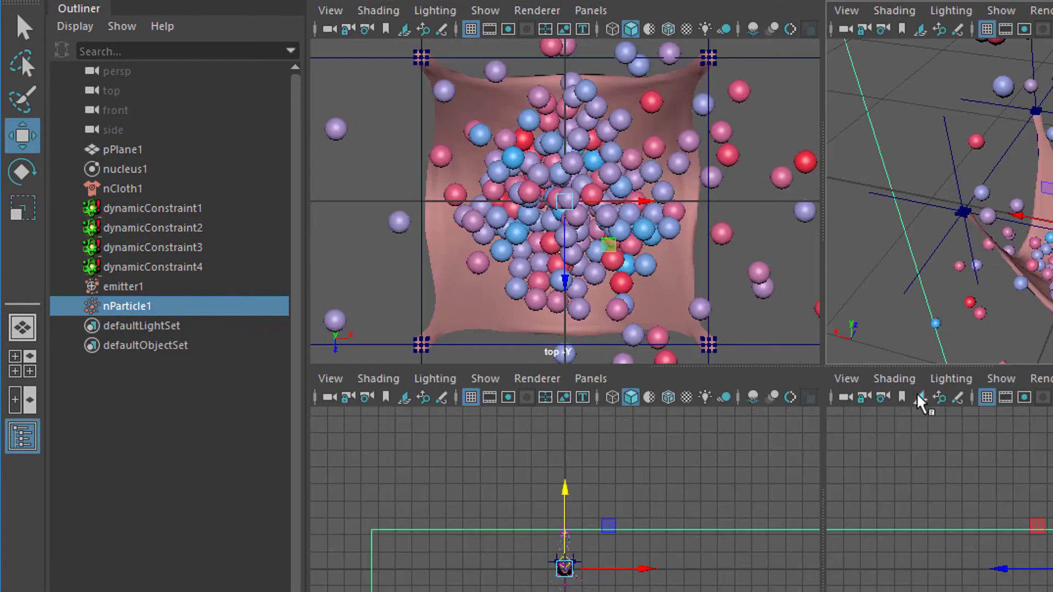
{"action": "key", "text": "space"}
{"action": "scroll", "coordinate": [1022, 500], "scroll_direction": "down", "scroll_amount": 10}
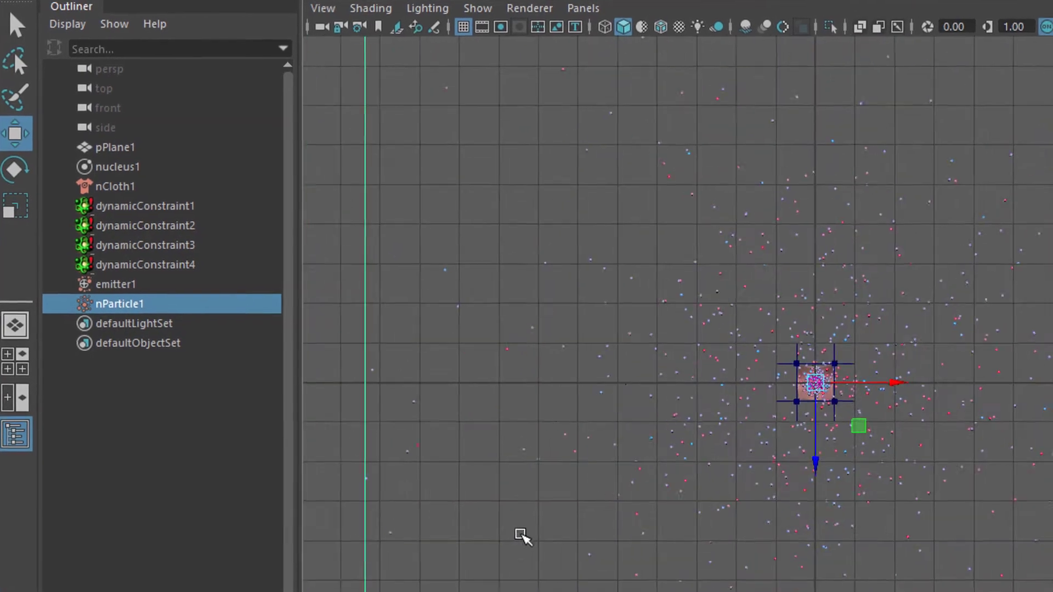
{"action": "scroll", "coordinate": [932, 460], "scroll_direction": "up", "scroll_amount": 5}
{"action": "scroll", "coordinate": [905, 455], "scroll_direction": "down", "scroll_amount": 4}
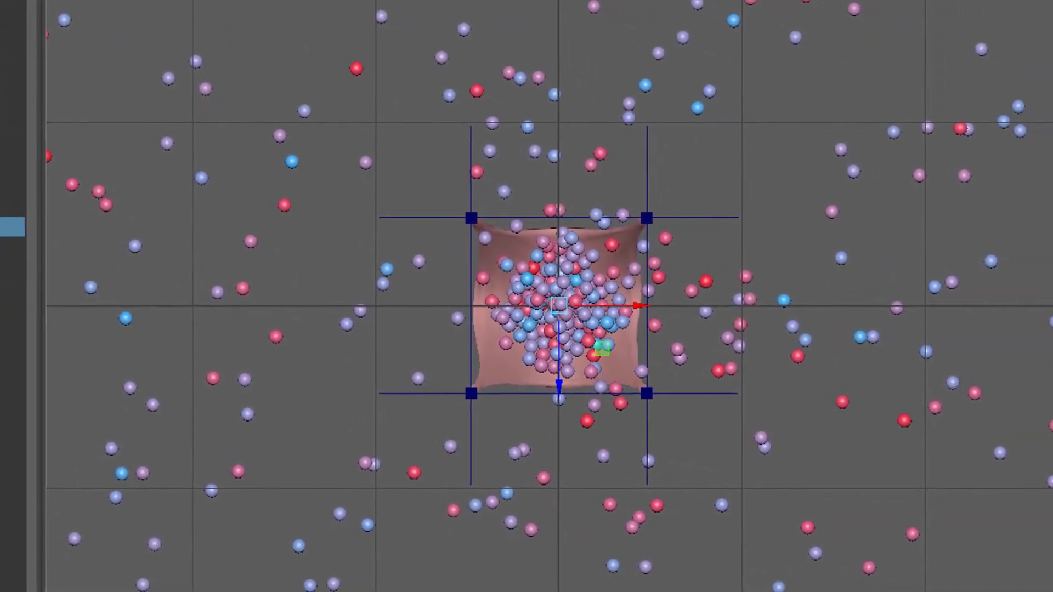
{"action": "left_click", "coordinate": [454, 213]}
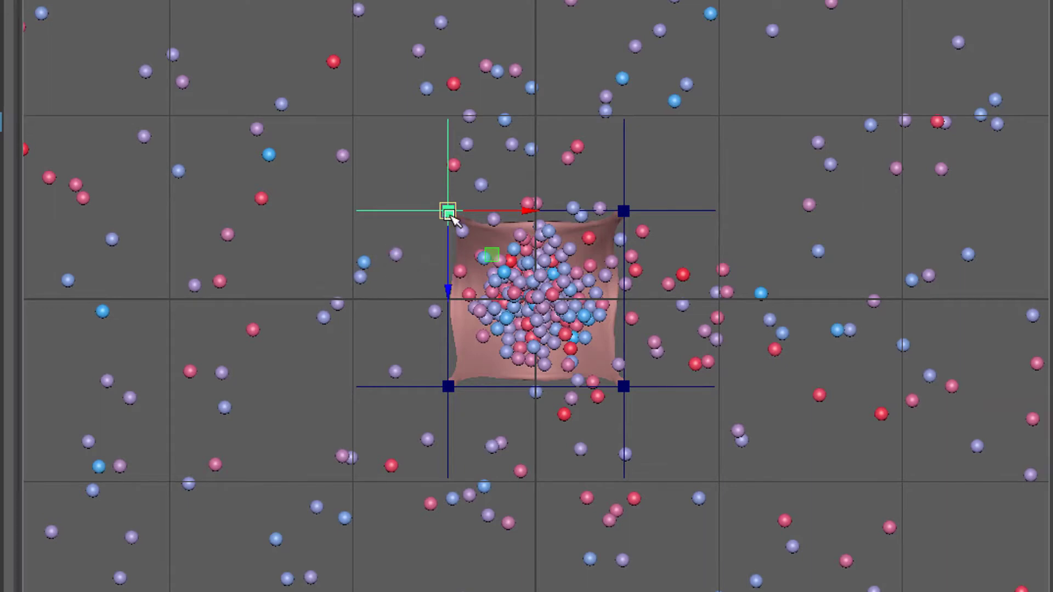
{"action": "left_click_drag", "start_coordinate": [360, 115], "coordinate": [352, 109]}
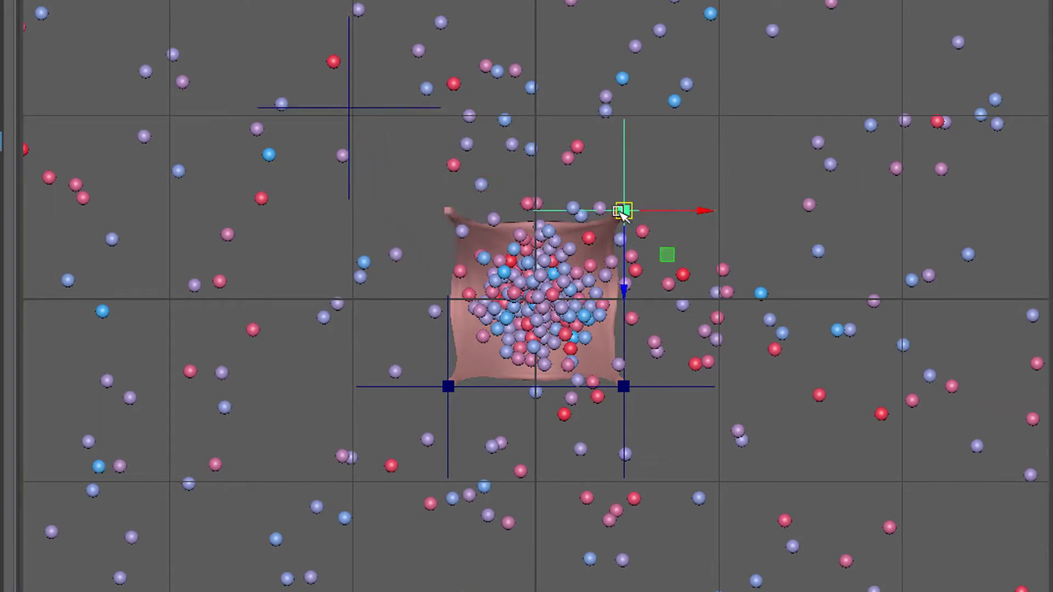
{"action": "left_click_drag", "start_coordinate": [622, 213], "coordinate": [688, 138]}
{"action": "key", "text": "ctrl+z"}
{"action": "key", "text": "ctrl+z"}
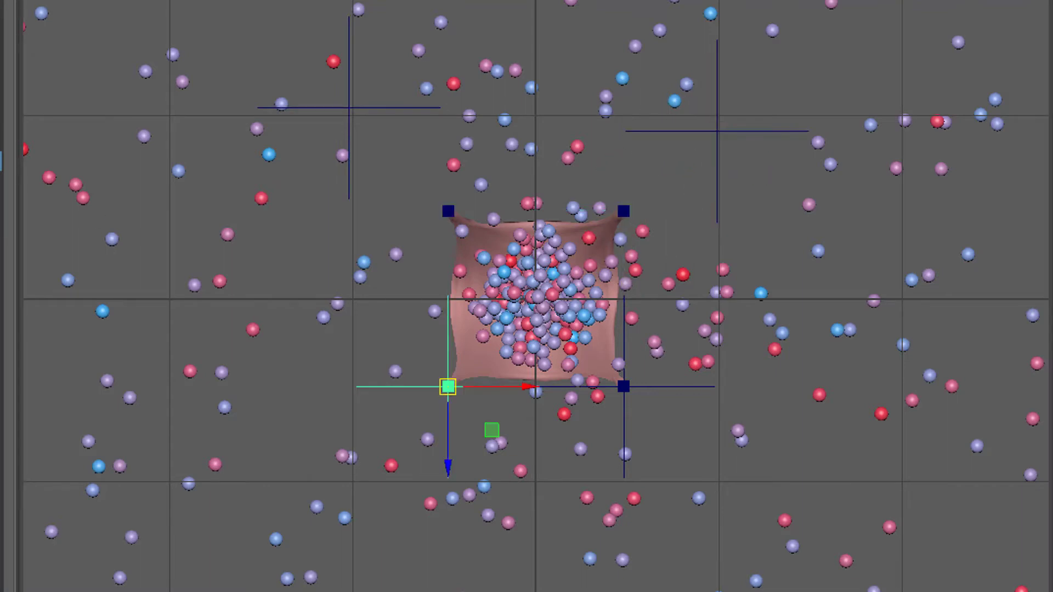
{"action": "left_click_drag", "start_coordinate": [448, 388], "coordinate": [396, 449]}
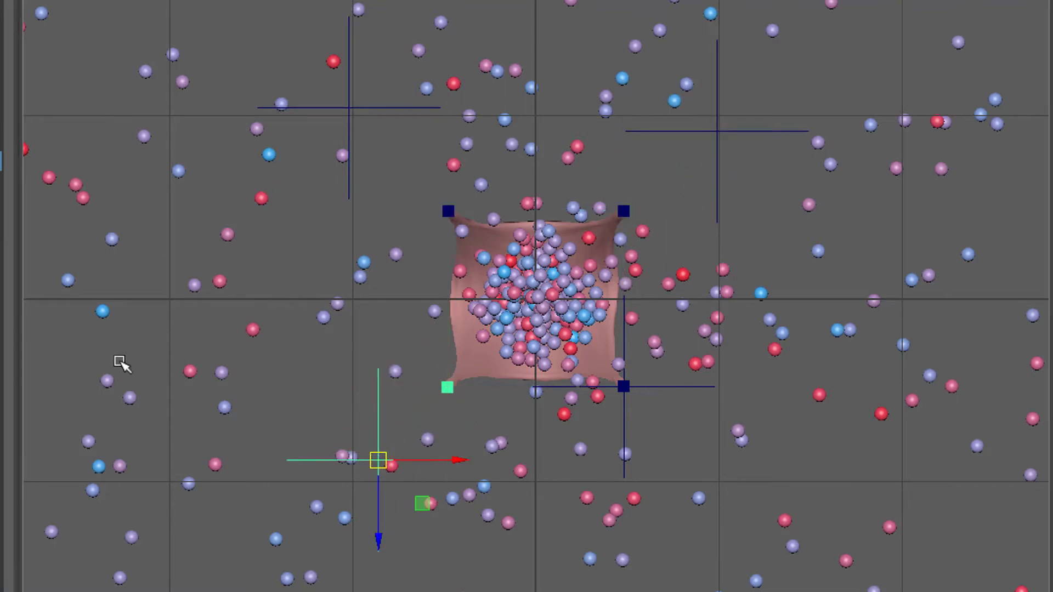
{"action": "key", "text": "ctrl+z"}
{"action": "left_click_drag", "start_coordinate": [626, 393], "coordinate": [693, 475]}
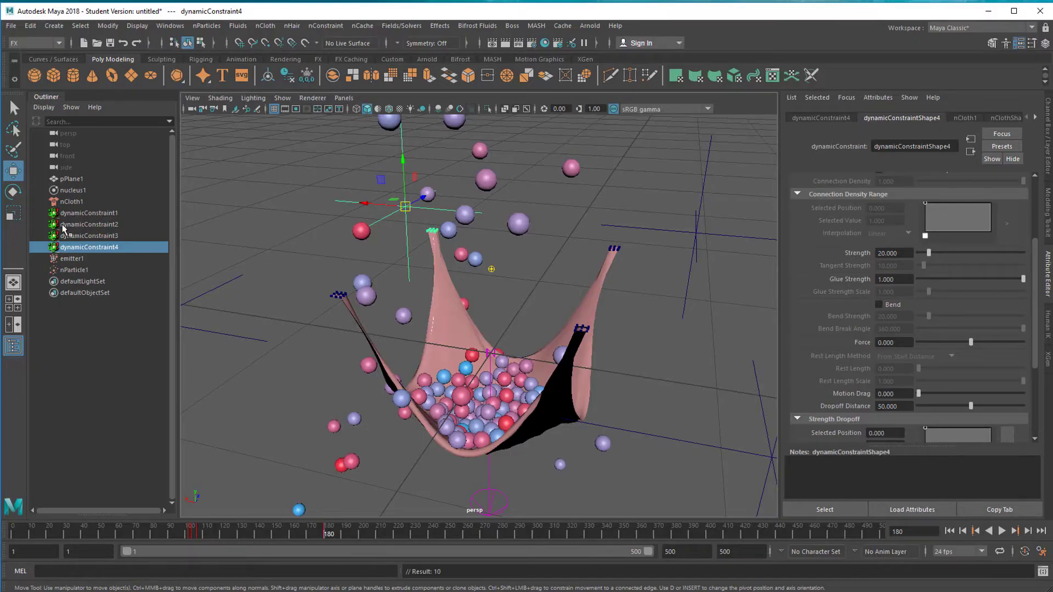
- Keyframe all four dynamic constraints at frame 180 in their outward positions and play the simulation from frame 1 to about frame 338
{"action": "left_click_drag", "start_coordinate": [92, 218], "coordinate": [135, 251]}
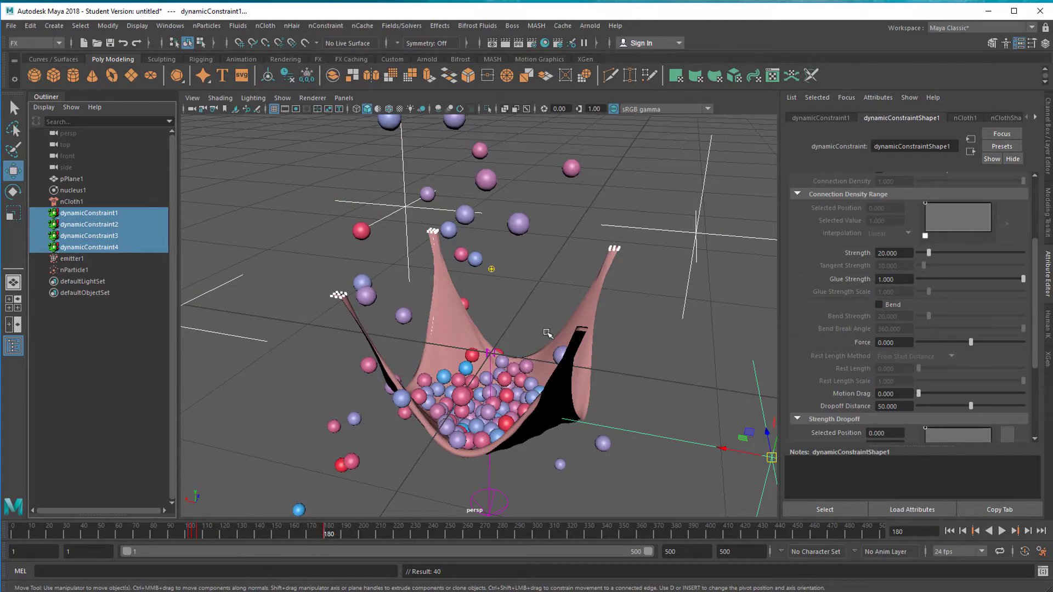
{"action": "left_click", "coordinate": [950, 532]}
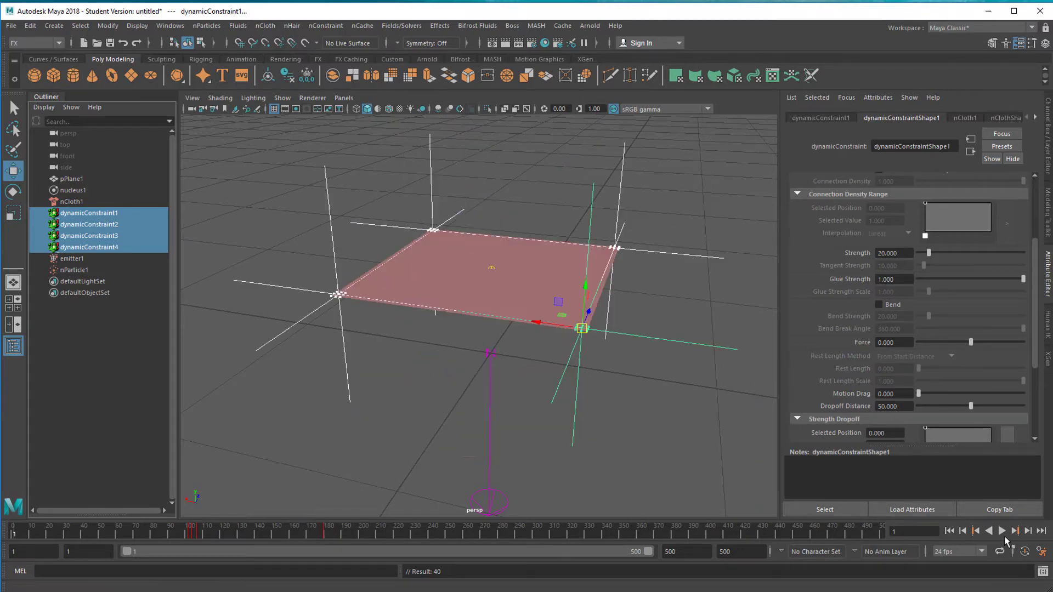
{"action": "left_click", "coordinate": [1002, 531]}
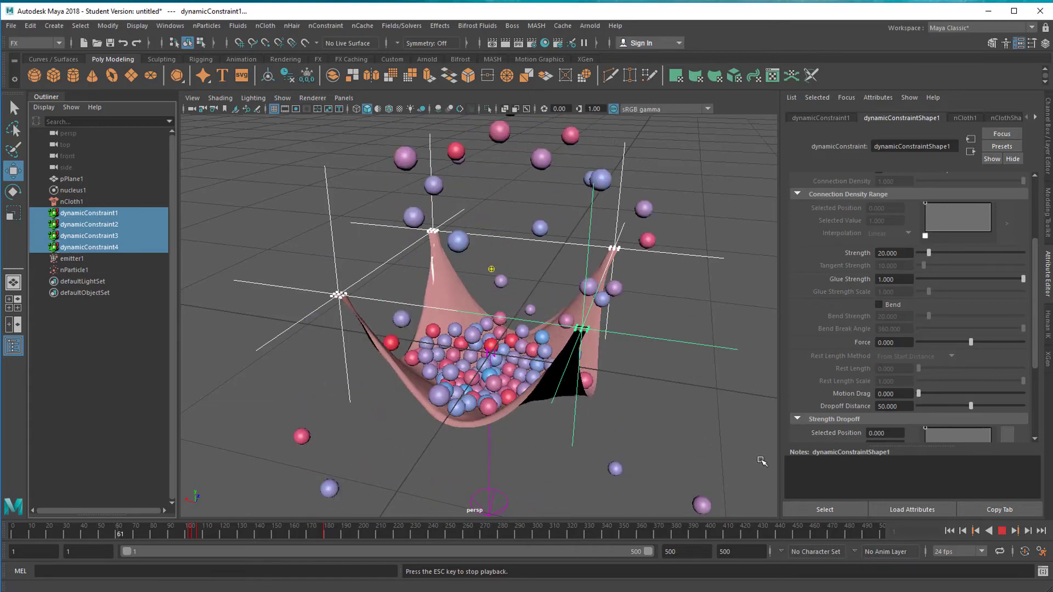
{"action": "scroll", "coordinate": [699, 450], "scroll_direction": "down", "scroll_amount": 3}
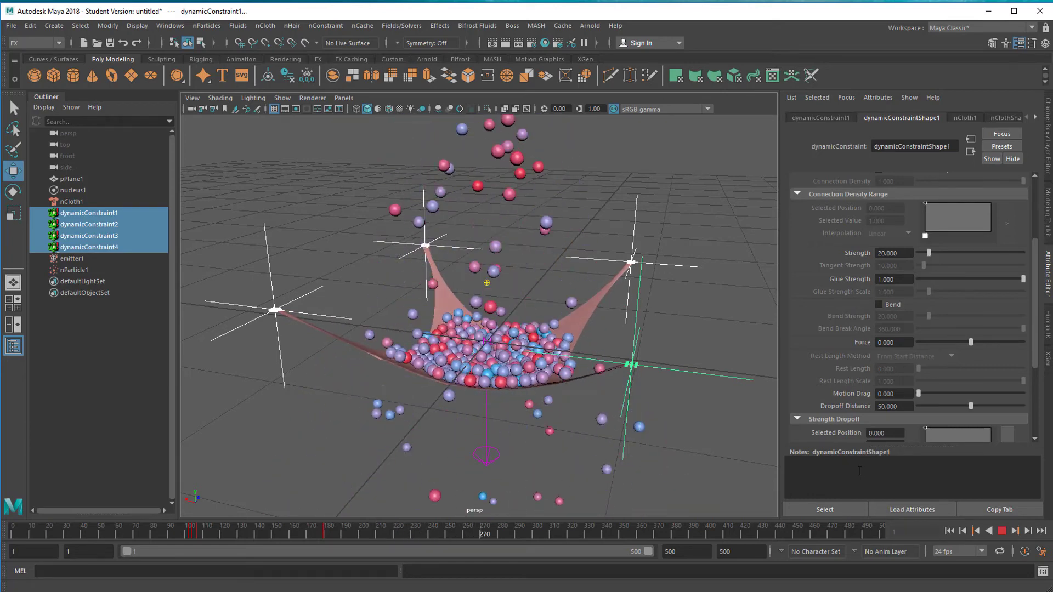
{"action": "left_click_drag", "start_coordinate": [536, 436], "coordinate": [597, 417], "text": "alt"}
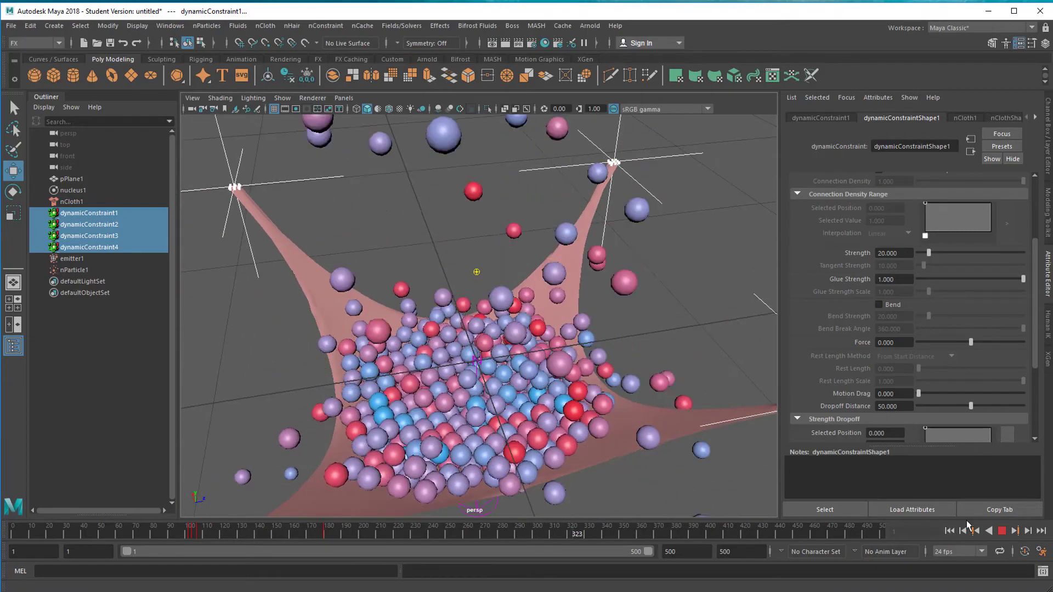
{"action": "left_click", "coordinate": [1003, 531]}
{"action": "left_click_drag", "start_coordinate": [494, 384], "coordinate": [267, 281], "text": "alt"}
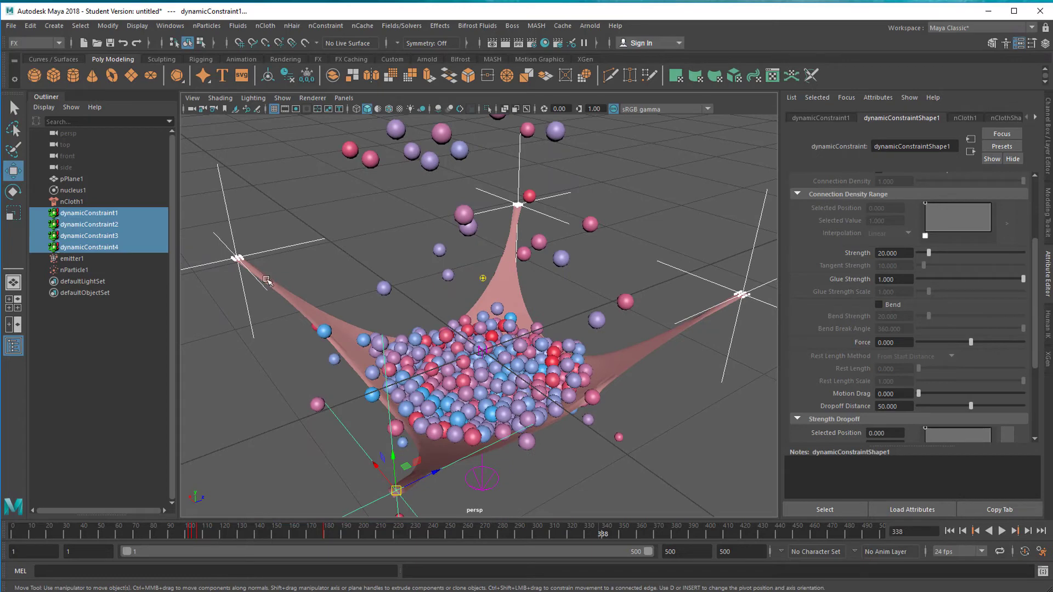
- Lower the glue strength of dynamicConstraint1 to about 0.022 during playback of the simulation
{"action": "left_click", "coordinate": [113, 247]}
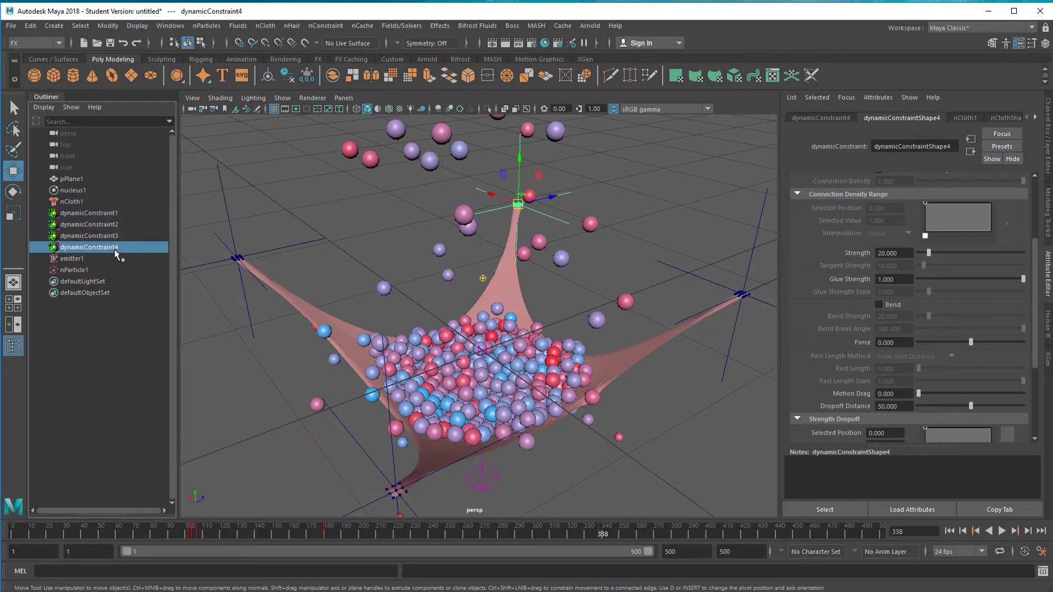
{"action": "left_click", "coordinate": [85, 214]}
{"action": "left_click_drag", "start_coordinate": [456, 445], "coordinate": [483, 384], "text": "alt"}
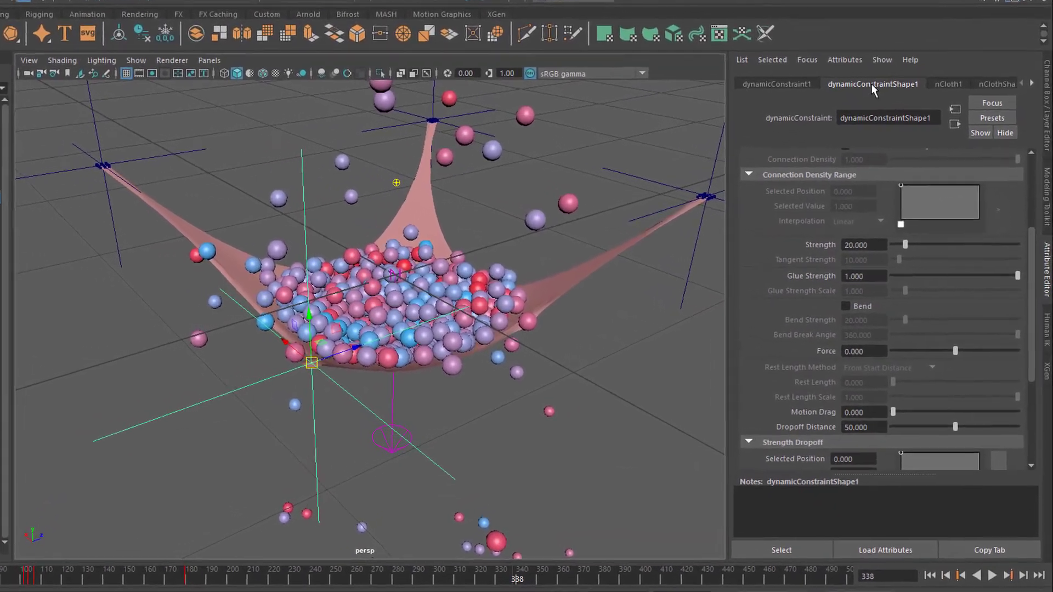
{"action": "left_click", "coordinate": [748, 174]}
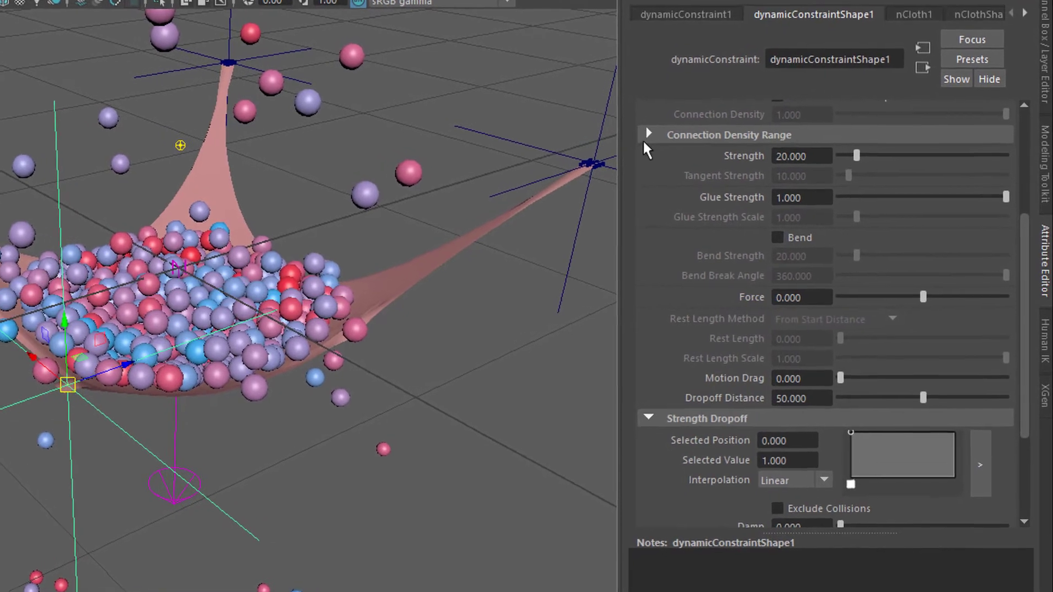
{"action": "left_click", "coordinate": [669, 143]}
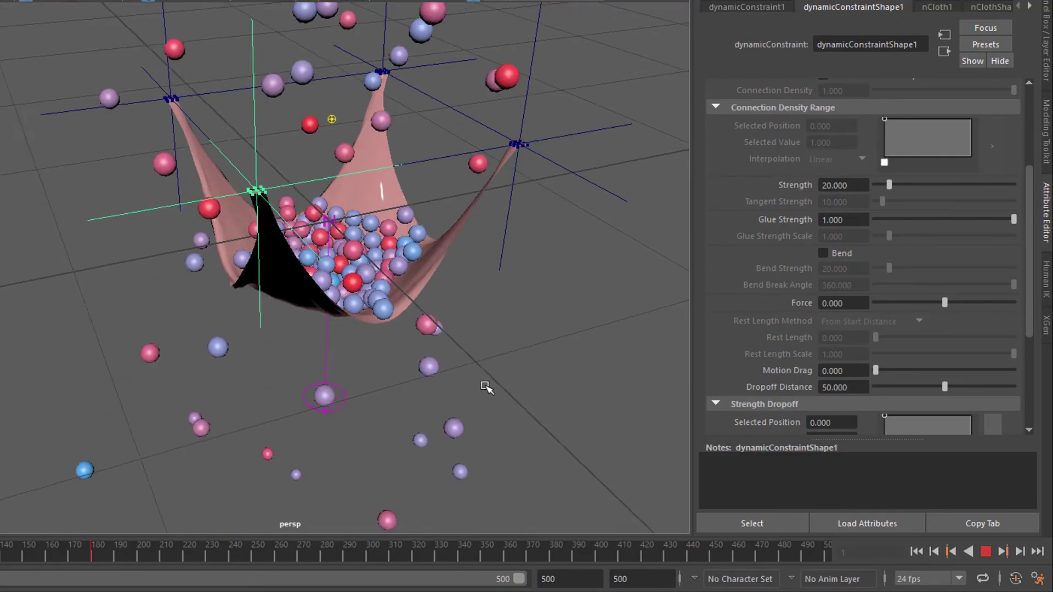
{"action": "left_click_drag", "start_coordinate": [486, 386], "coordinate": [1050, 291], "text": "alt"}
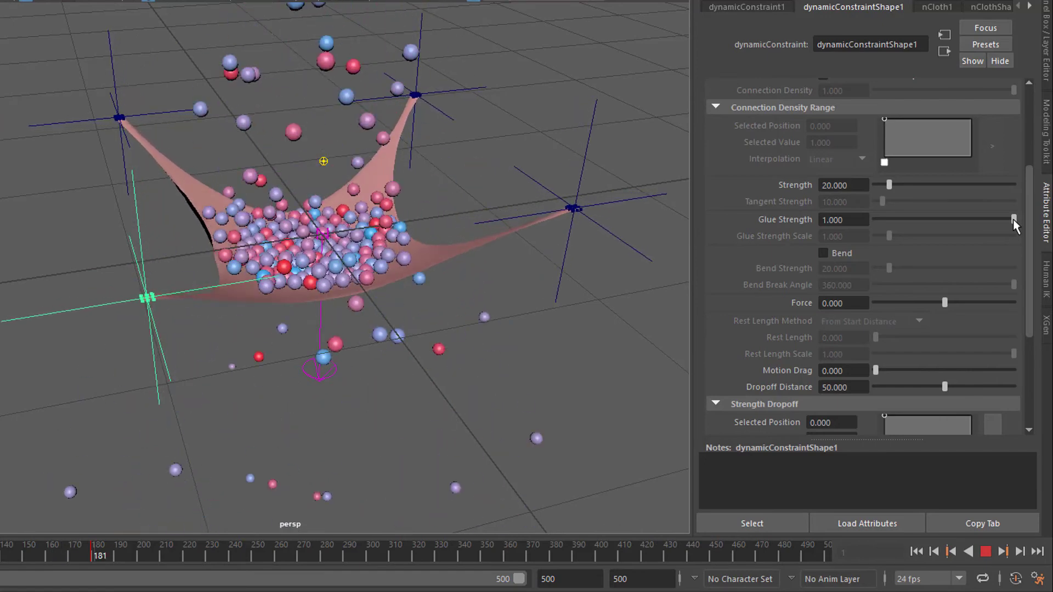
{"action": "left_click_drag", "start_coordinate": [1013, 220], "coordinate": [878, 229]}
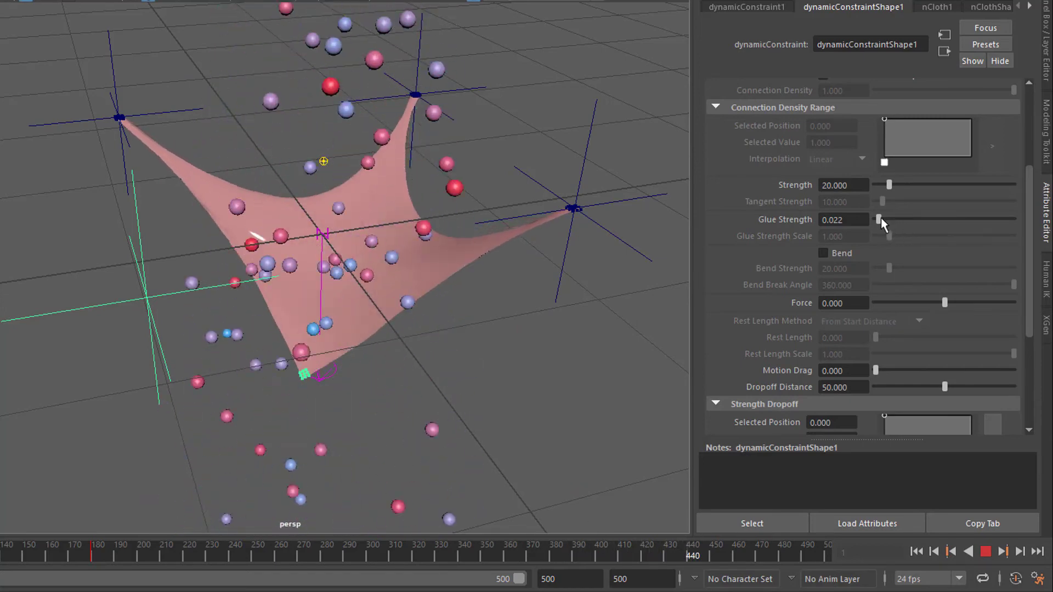
- Raise the glue strength of dynamicConstraint1 to 0.203 and replay the simulation from frame 1
{"action": "mouse_move", "coordinate": [880, 218]}
{"action": "left_mouse_down"}
{"action": "mouse_move", "coordinate": [952, 219]}
{"action": "mouse_move", "coordinate": [890, 220]}
{"action": "left_mouse_up"}
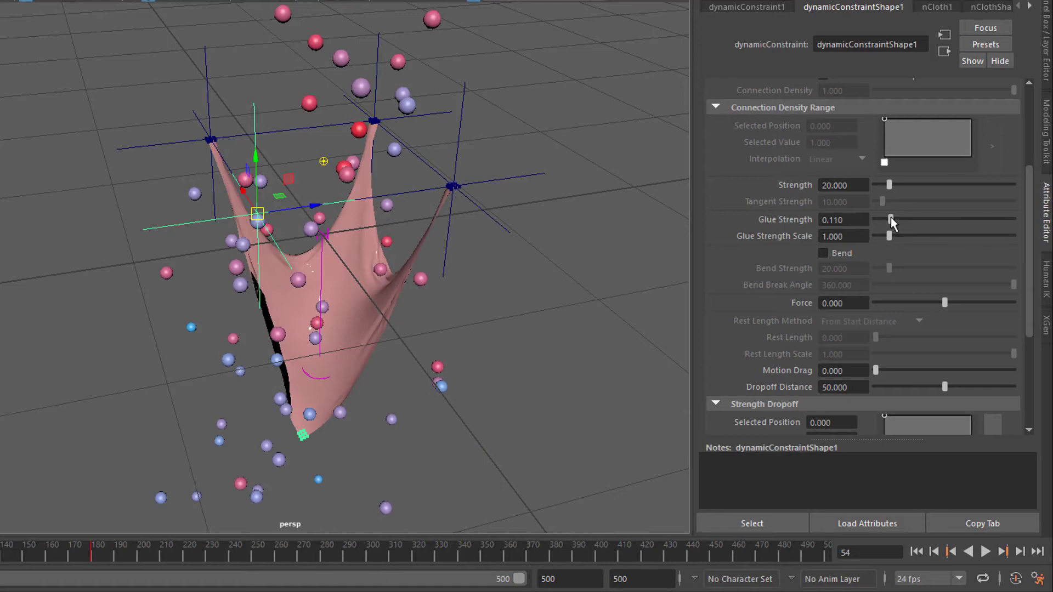
{"action": "left_click_drag", "start_coordinate": [890, 217], "coordinate": [903, 217]}
{"action": "left_click", "coordinate": [917, 552]}
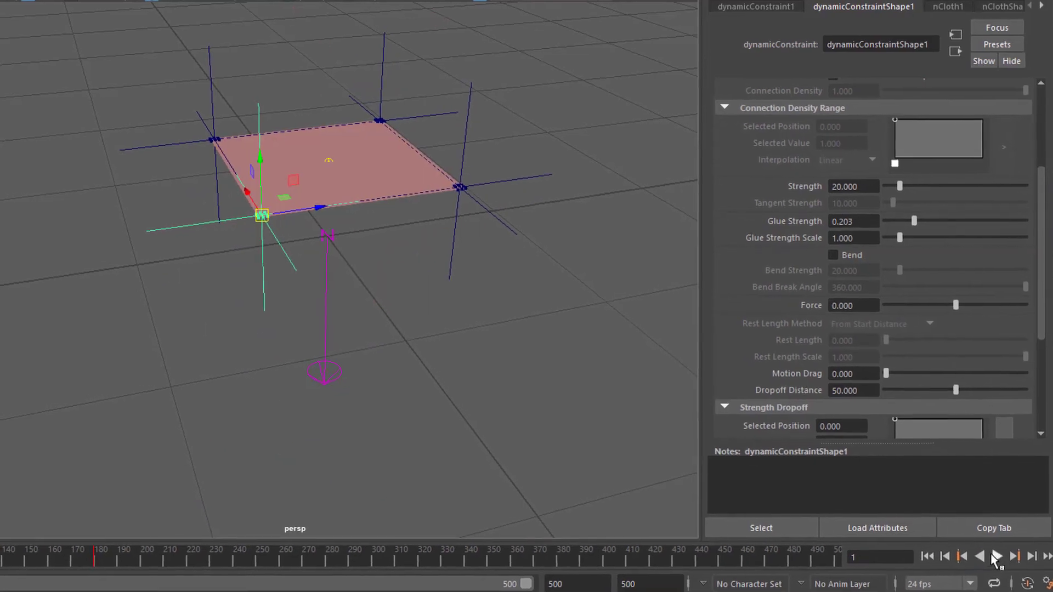
{"action": "left_click", "coordinate": [985, 552]}
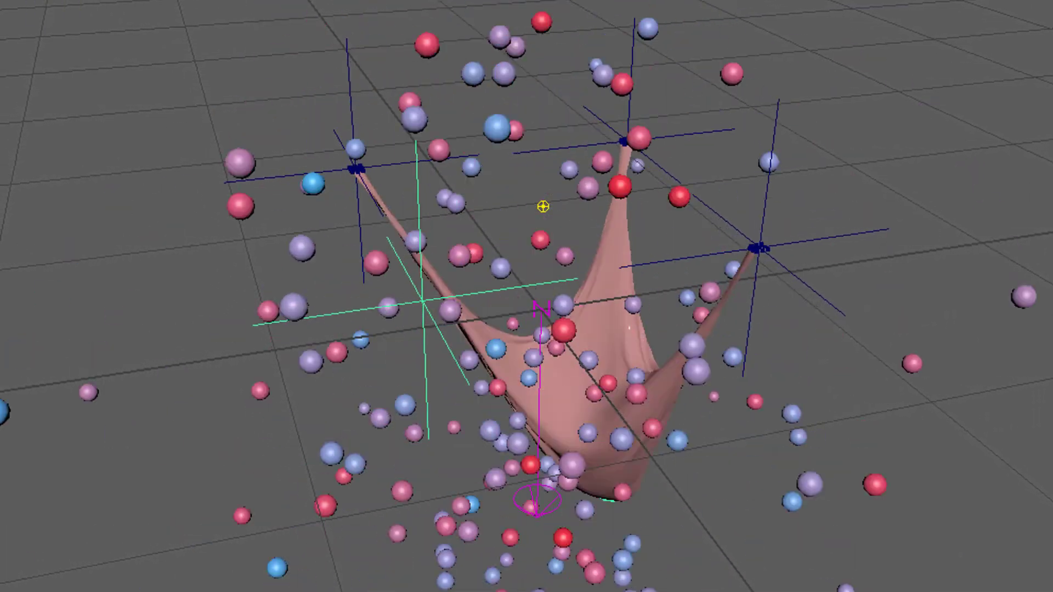
- Examine the cloth and falling particles from above and from low side angles during playback, ending at frame 114
{"action": "left_click_drag", "start_coordinate": [801, 499], "coordinate": [449, 527], "text": "alt"}
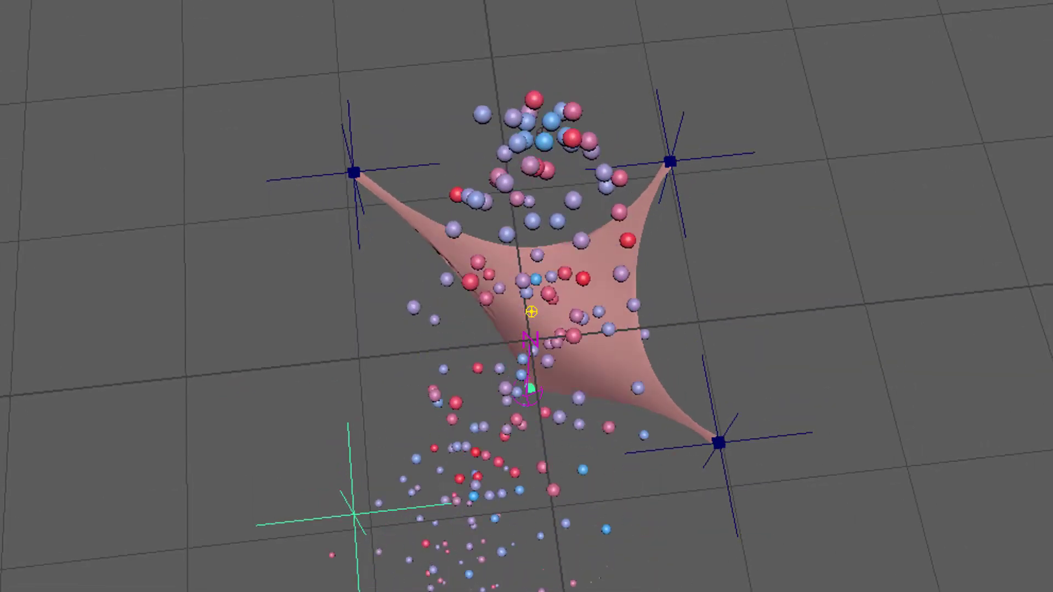
{"action": "key", "text": "w"}
{"action": "left_click_drag", "start_coordinate": [711, 581], "coordinate": [790, 515], "text": "alt"}
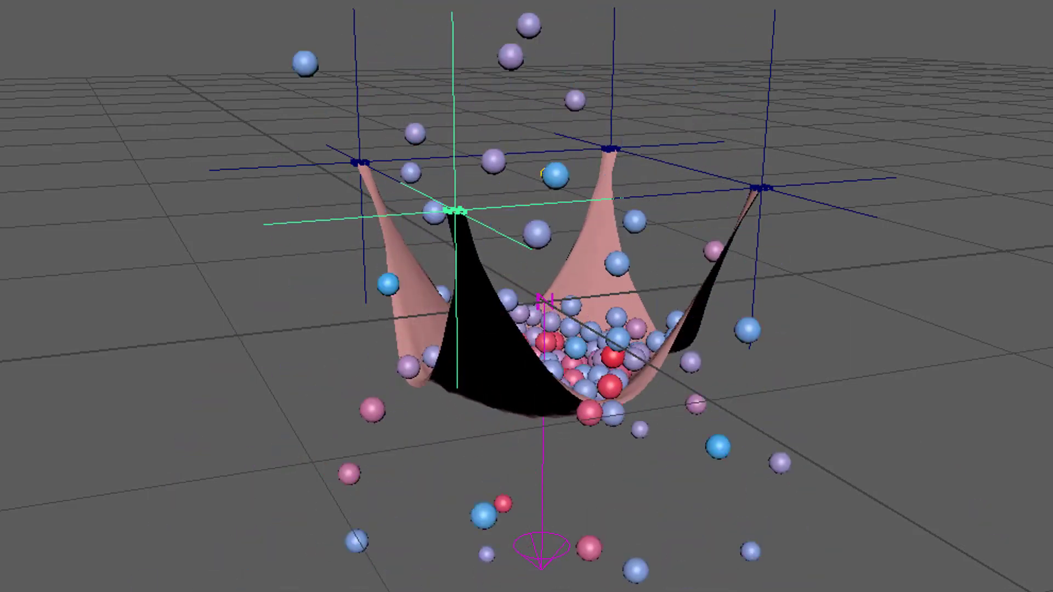
{"action": "key", "text": "w"}
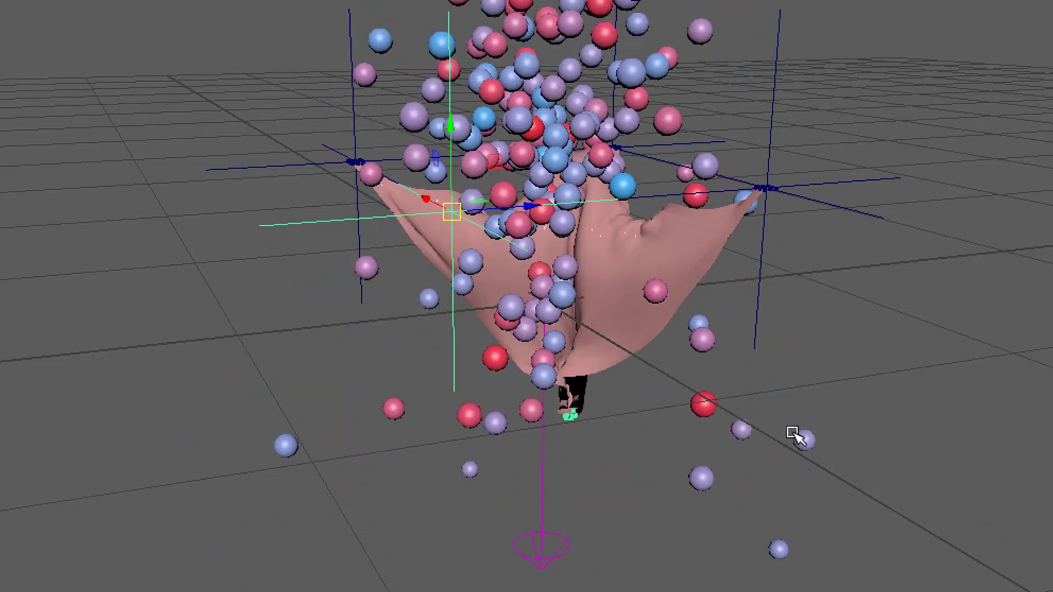
{"action": "middle_click_drag", "start_coordinate": [791, 418], "coordinate": [790, 565], "text": "alt"}
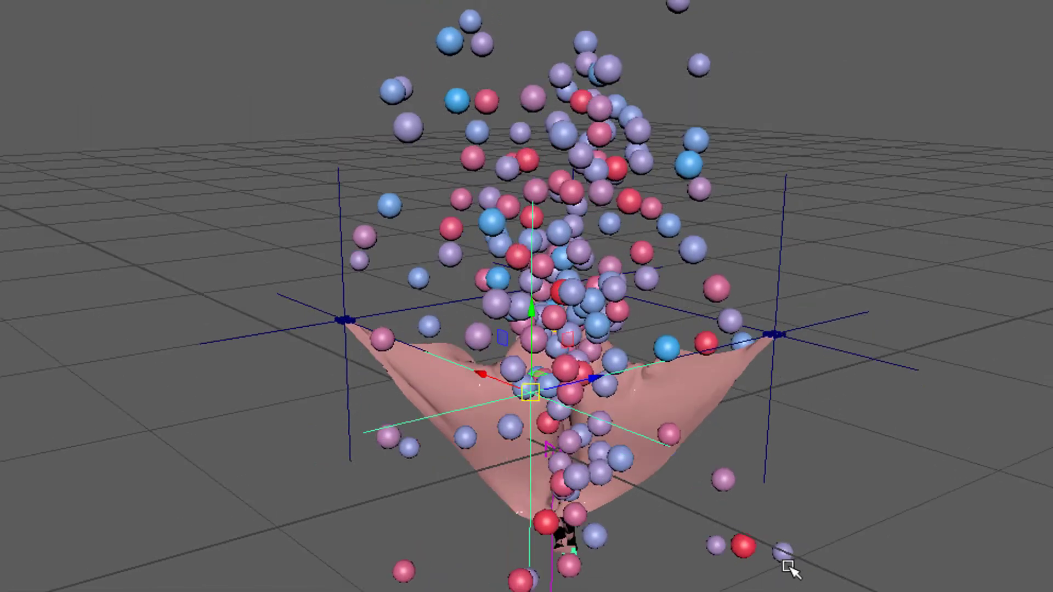
{"action": "left_click_drag", "start_coordinate": [787, 563], "coordinate": [604, 440], "text": "alt"}
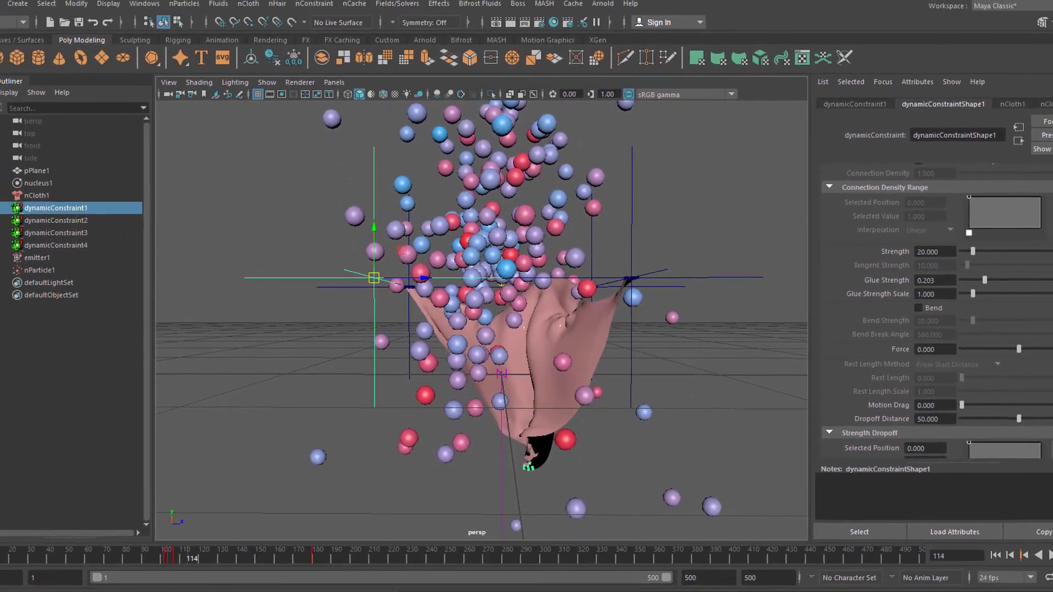
- Add an Arnold skydome light to the scene
{"action": "left_click", "coordinate": [602, 4]}
{"action": "mouse_move", "coordinate": [628, 67]}
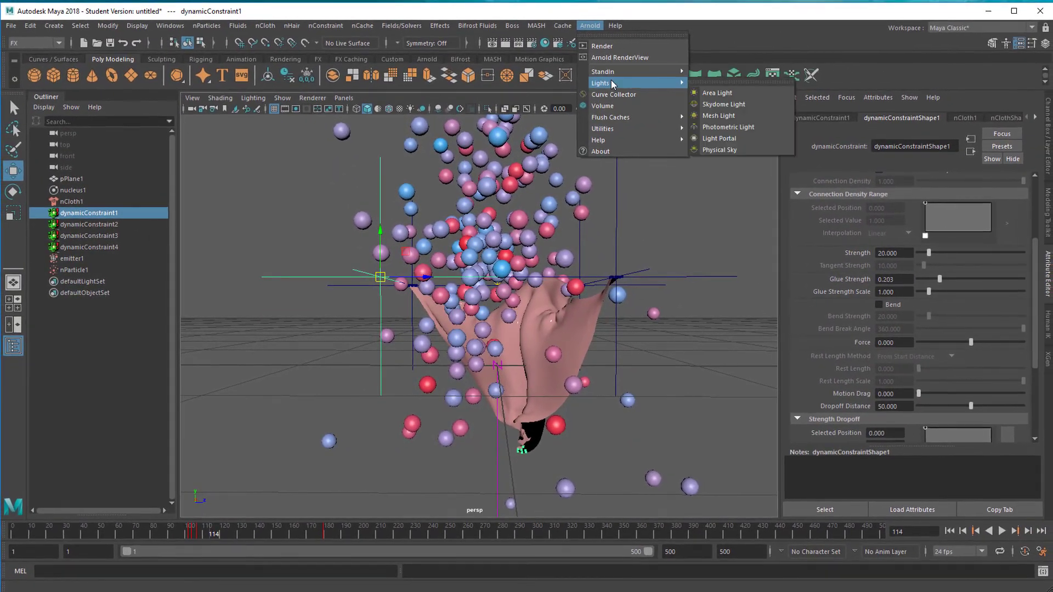
{"action": "left_click", "coordinate": [723, 104]}
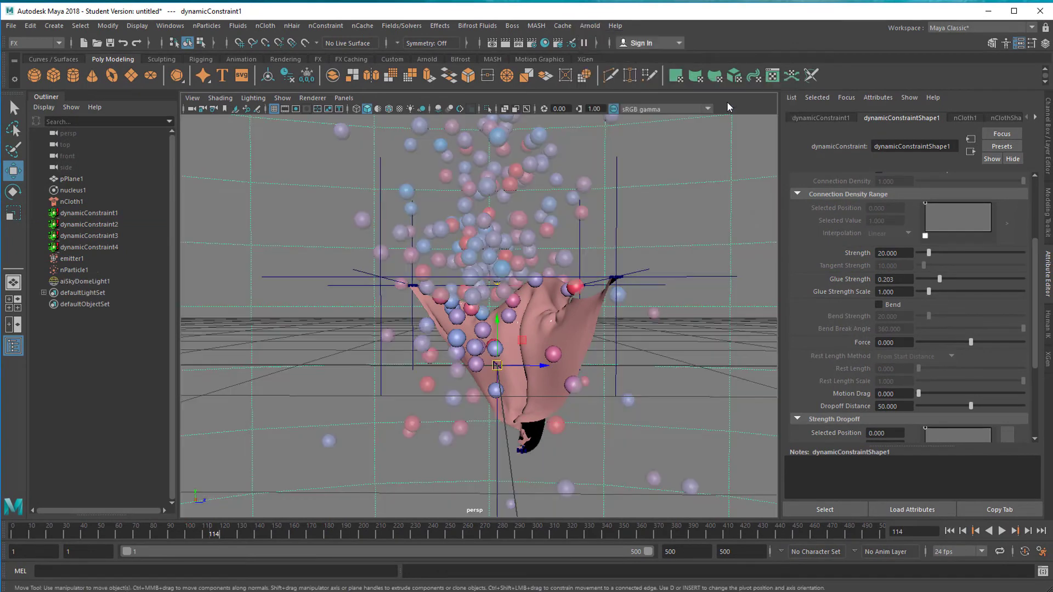
- Render frame 114 of the perspective view with Arnold, inspect the image and close the render window
{"action": "left_click", "coordinate": [590, 27]}
{"action": "left_click", "coordinate": [602, 46]}
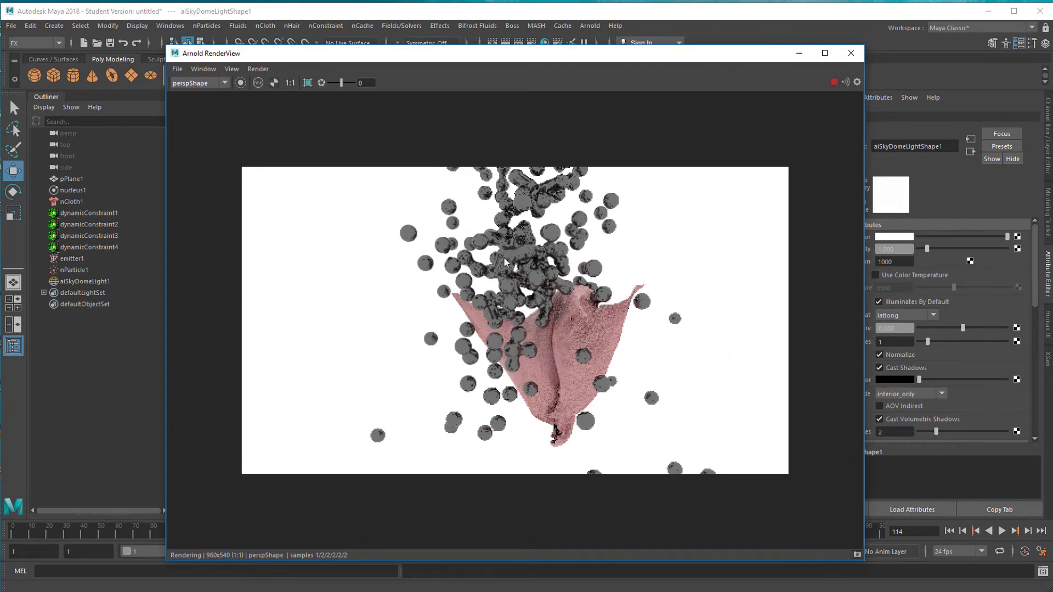
{"action": "left_click_drag", "start_coordinate": [590, 61], "coordinate": [565, 84]}
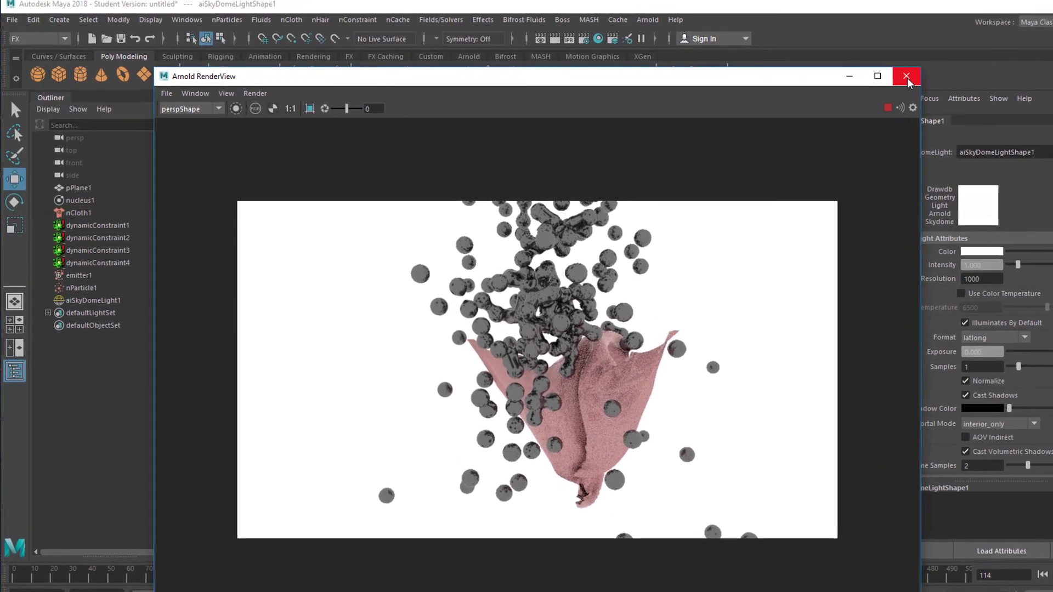
{"action": "left_click", "coordinate": [909, 77]}
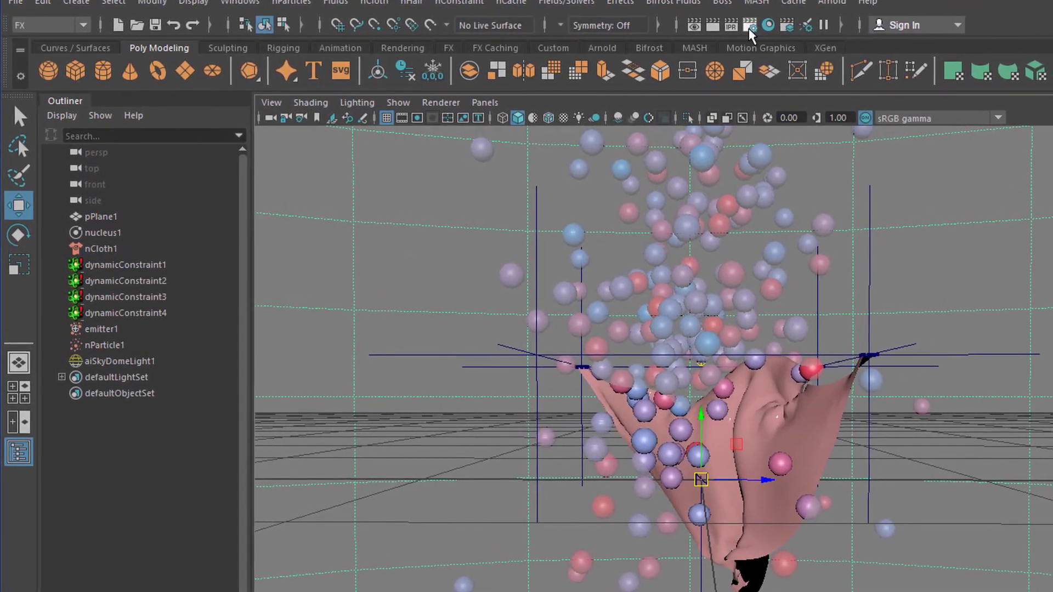
- Enable motion blur in the Arnold render settings and render the perspective view at frame 114 again
{"action": "left_click", "coordinate": [749, 26]}
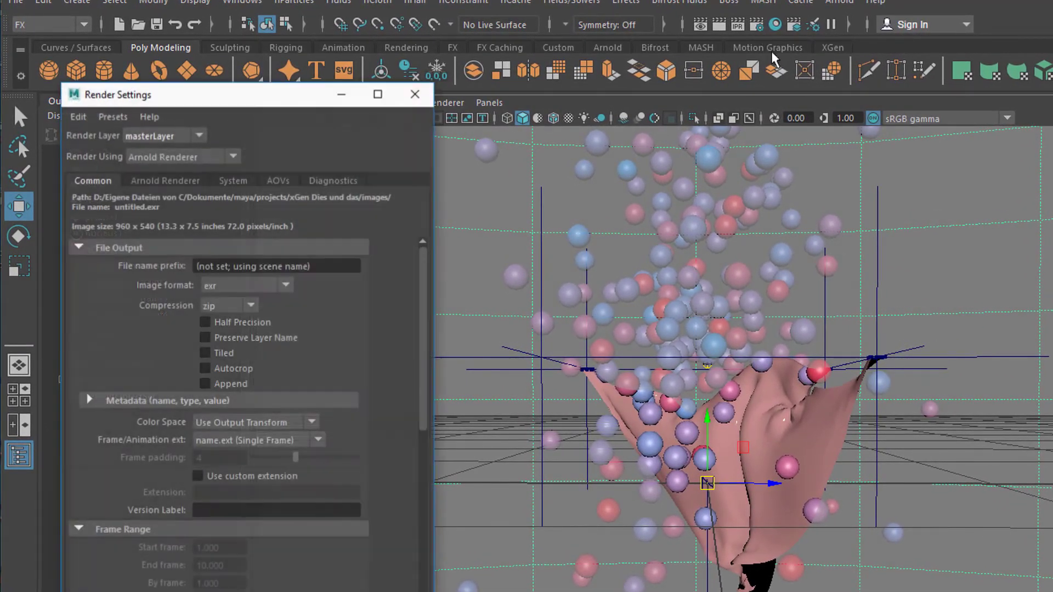
{"action": "left_click", "coordinate": [177, 188]}
{"action": "left_click", "coordinate": [80, 499]}
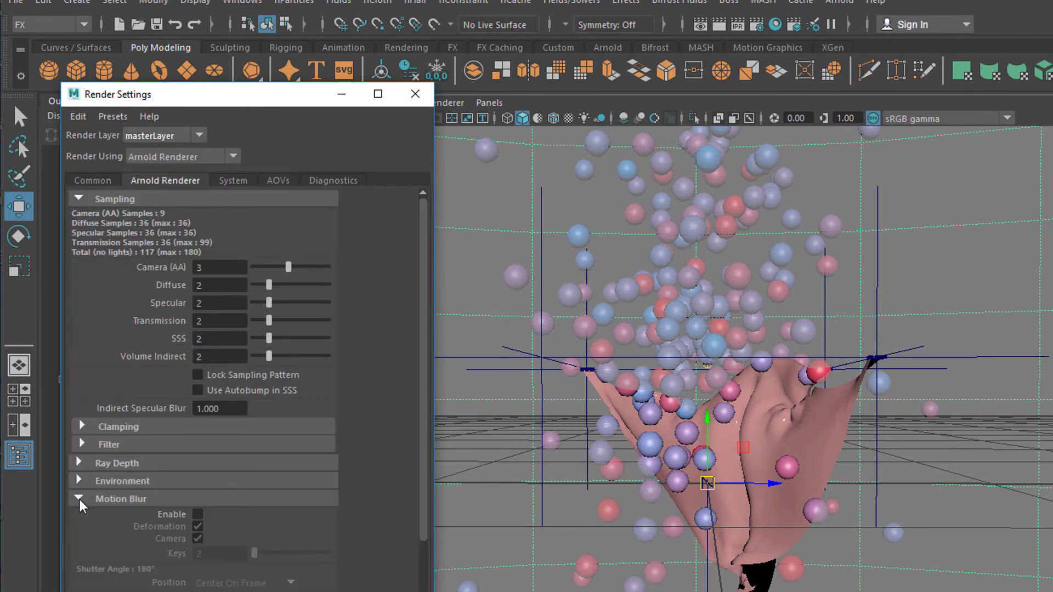
{"action": "left_click", "coordinate": [197, 516]}
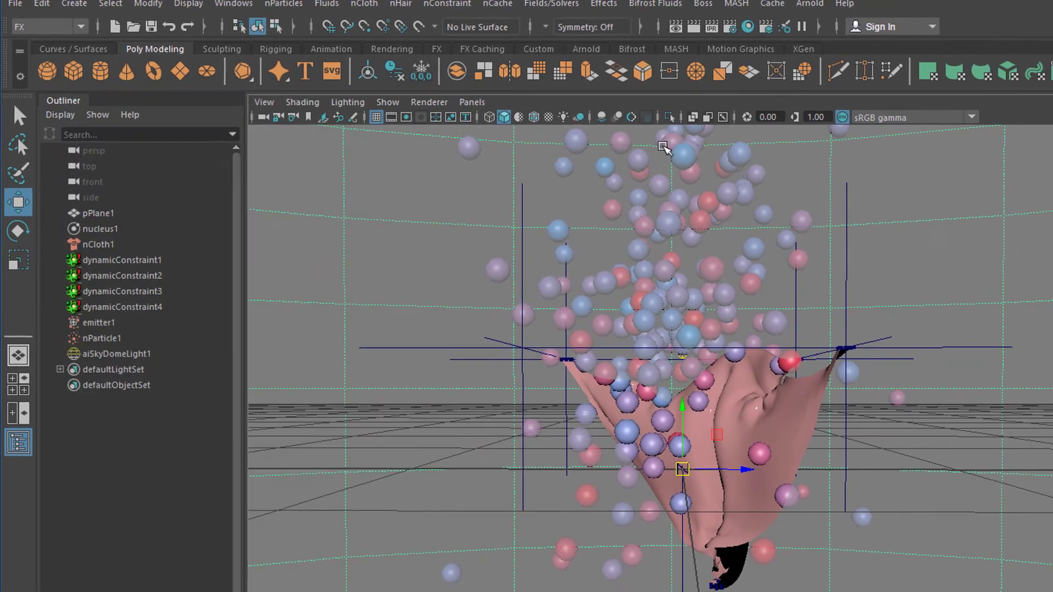
{"action": "left_click", "coordinate": [808, 3]}
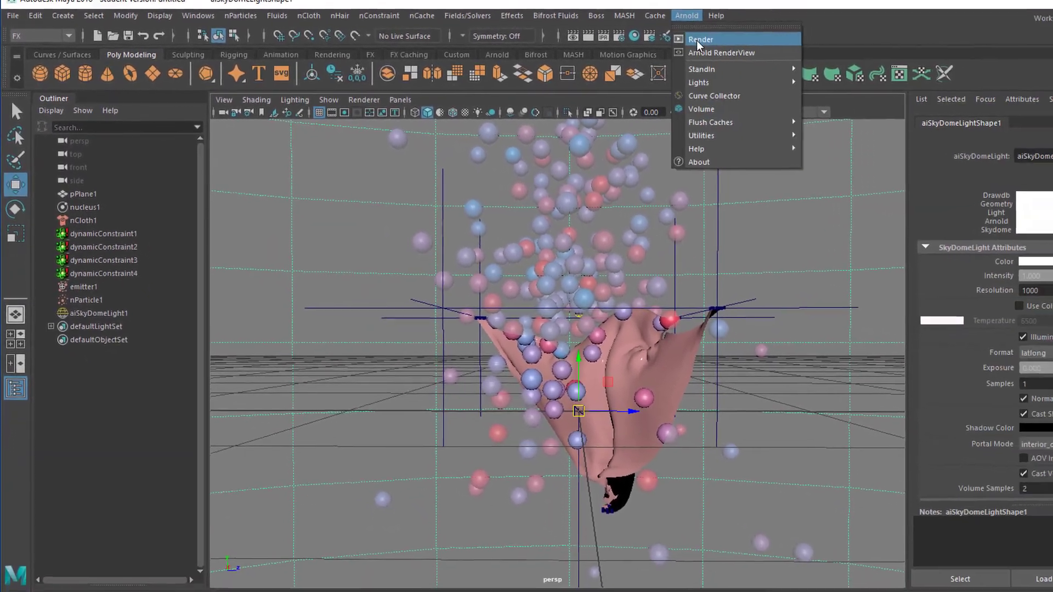
{"action": "left_click", "coordinate": [699, 40]}
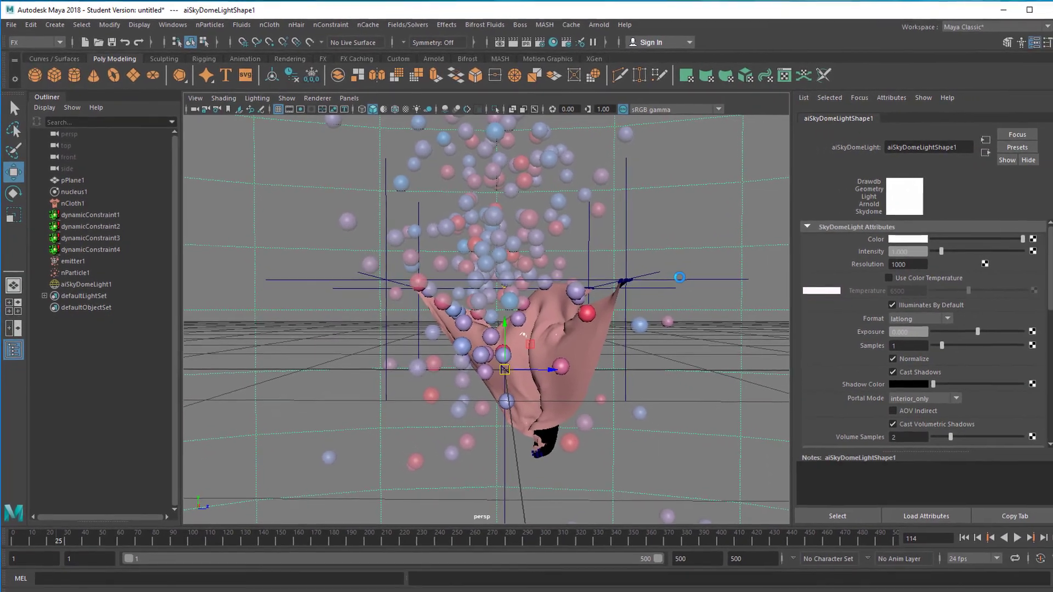